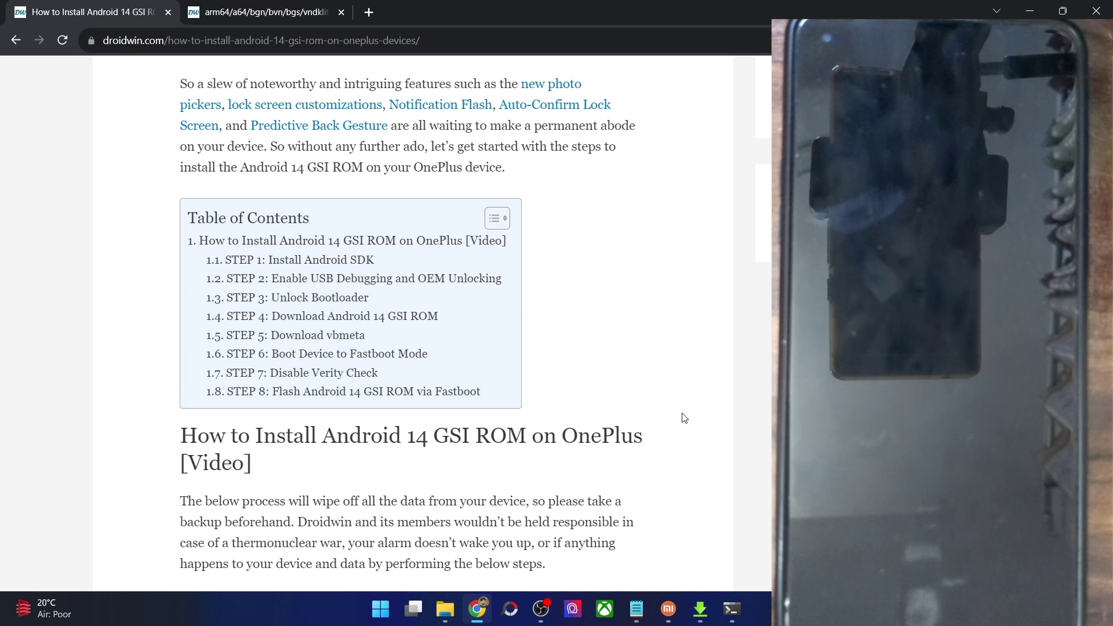
Read the Android 14 GSI ROM guide through the data-wipe notice and STEP 1: Install Android SDK
scroll(685, 418, "down", 5)
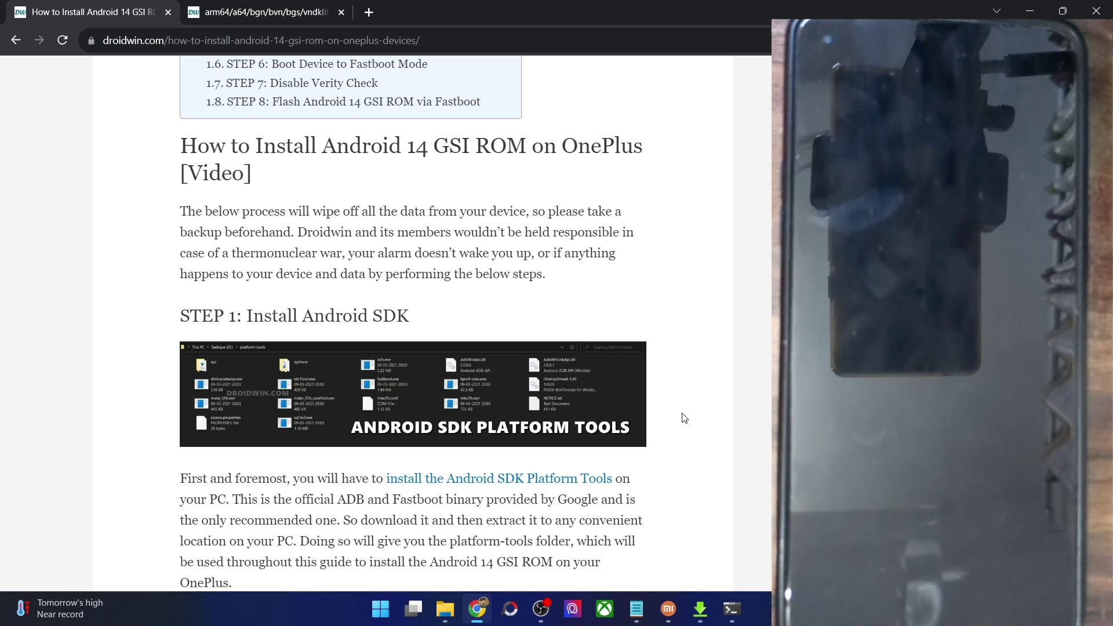
scroll(684, 418, "down", 1)
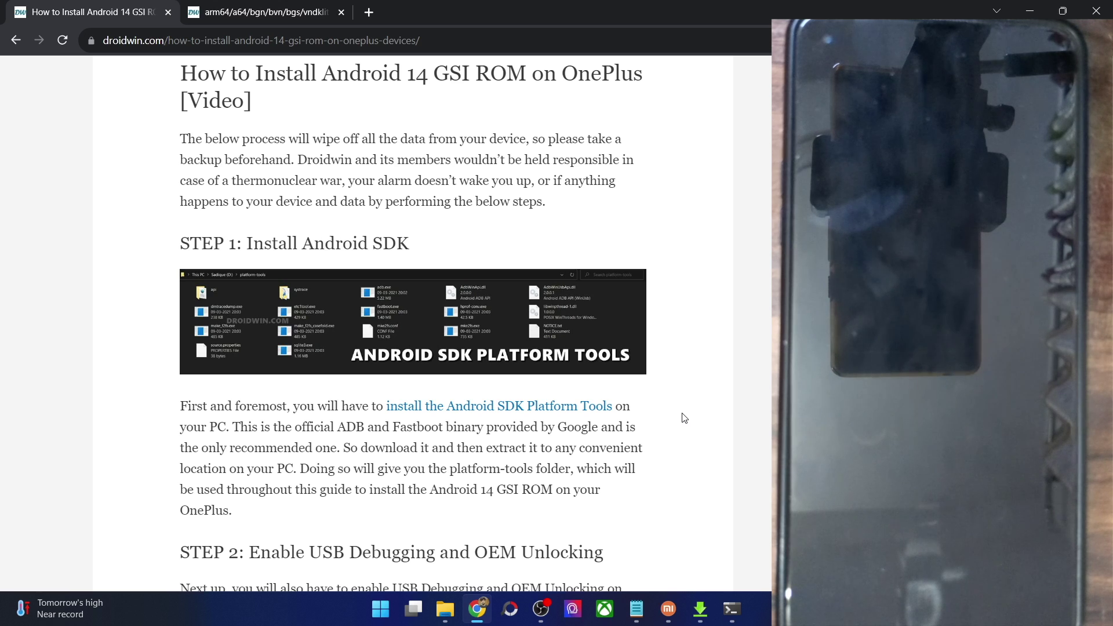
scroll(685, 417, "down", 1)
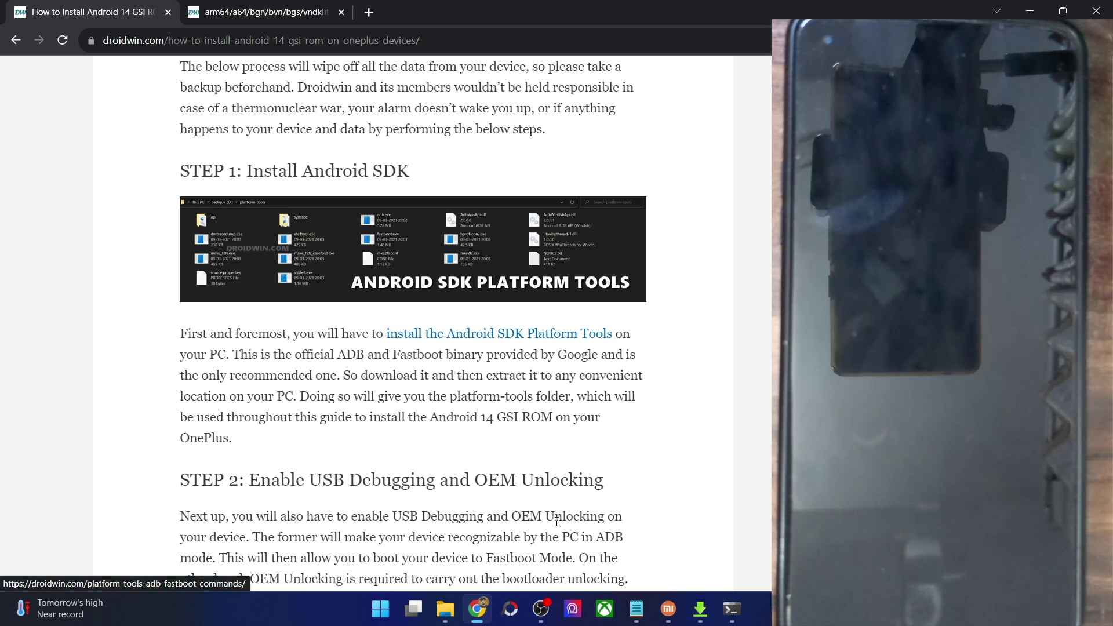
Switch to File Explorer and look over the extracted SDK files in the platform-tools folder
left_click(445, 609)
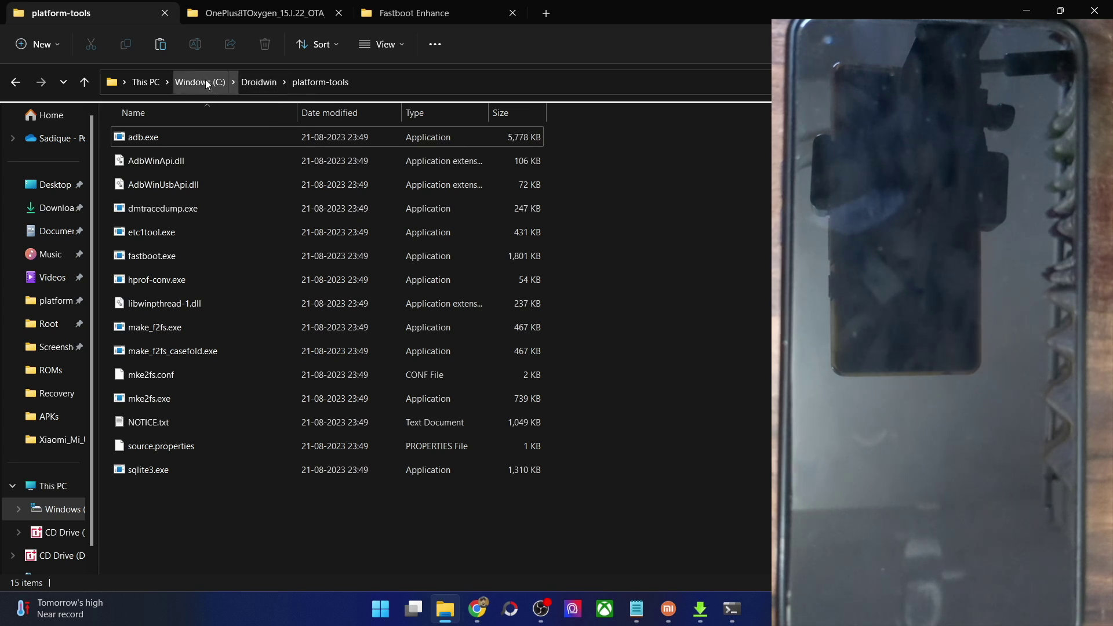
left_click_drag(558, 500, 193, 135)
left_click(666, 268)
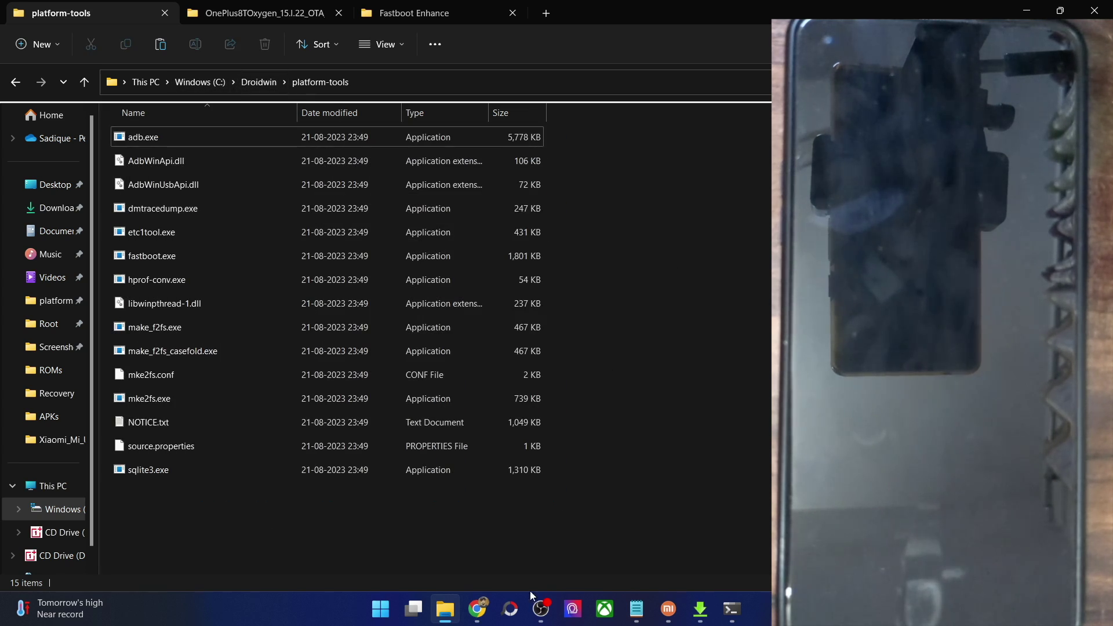
Go back to the guide in the browser and read STEP 2: Enable USB Debugging and OEM Unlocking
left_click(492, 609)
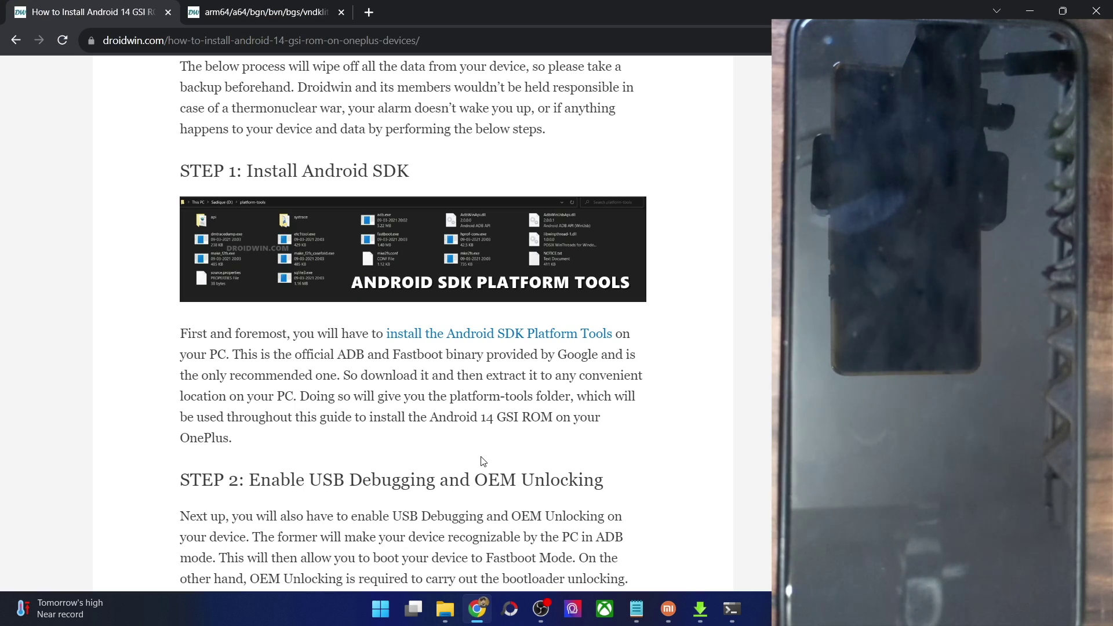
scroll(480, 461, "down", 1)
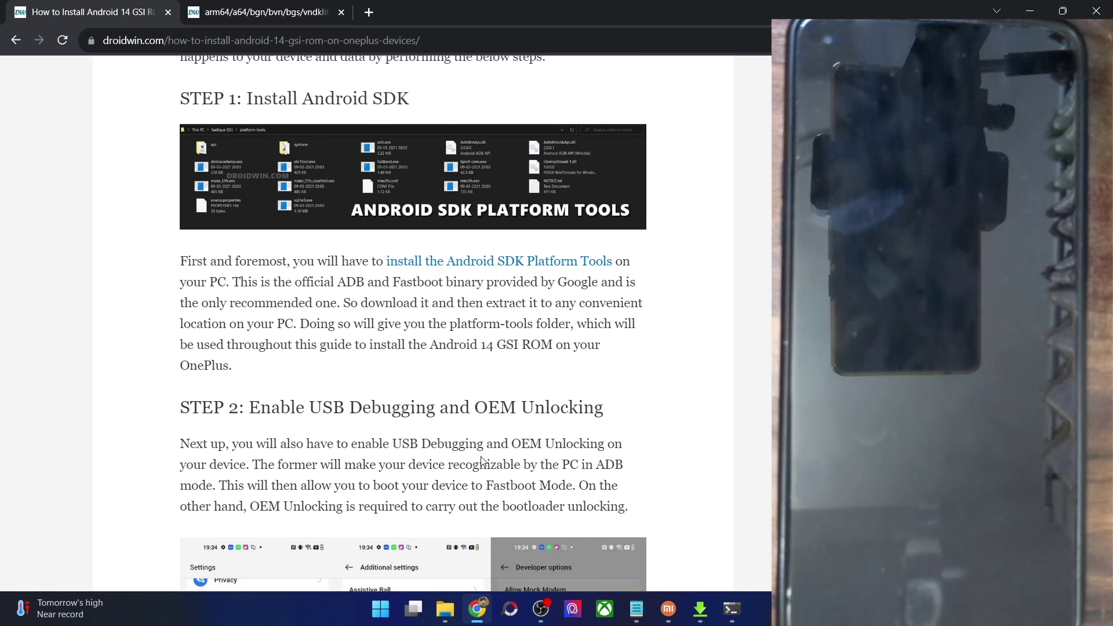
scroll(480, 461, "down", 1)
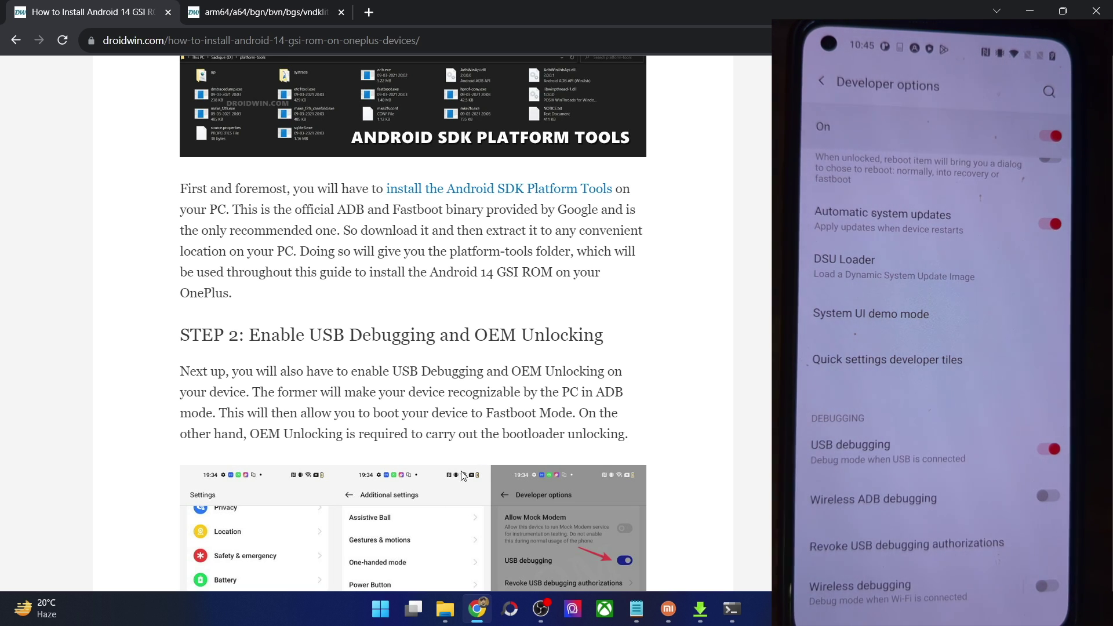
Launch a Command Prompt from the platform-tools folder in File Explorer and run adb devices
left_click(445, 609)
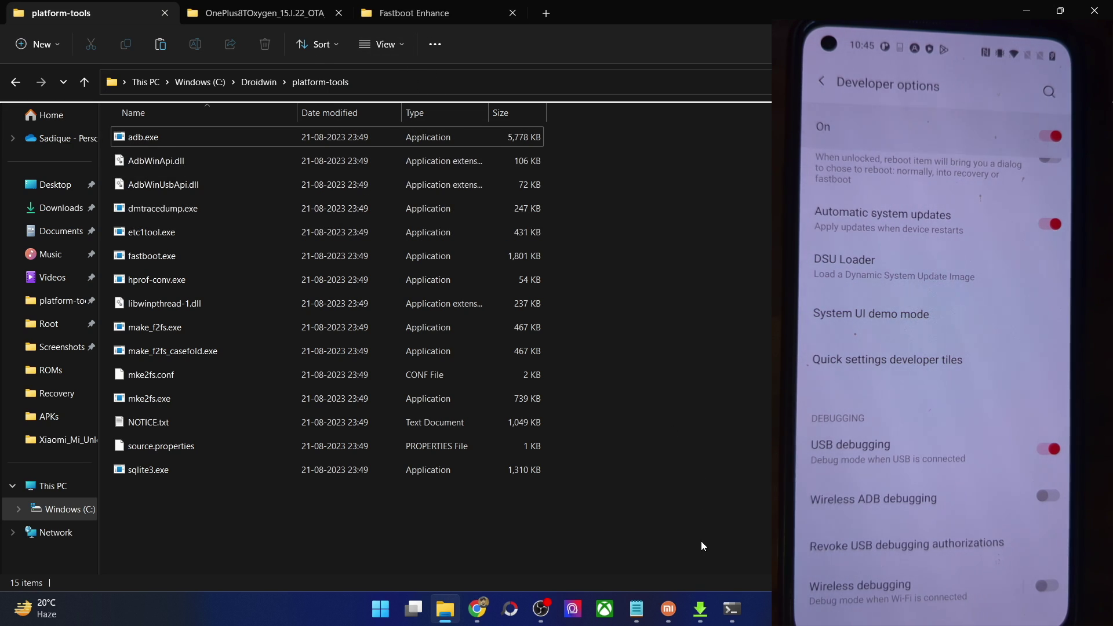
left_click(579, 89)
type("cmd")
key("Return")
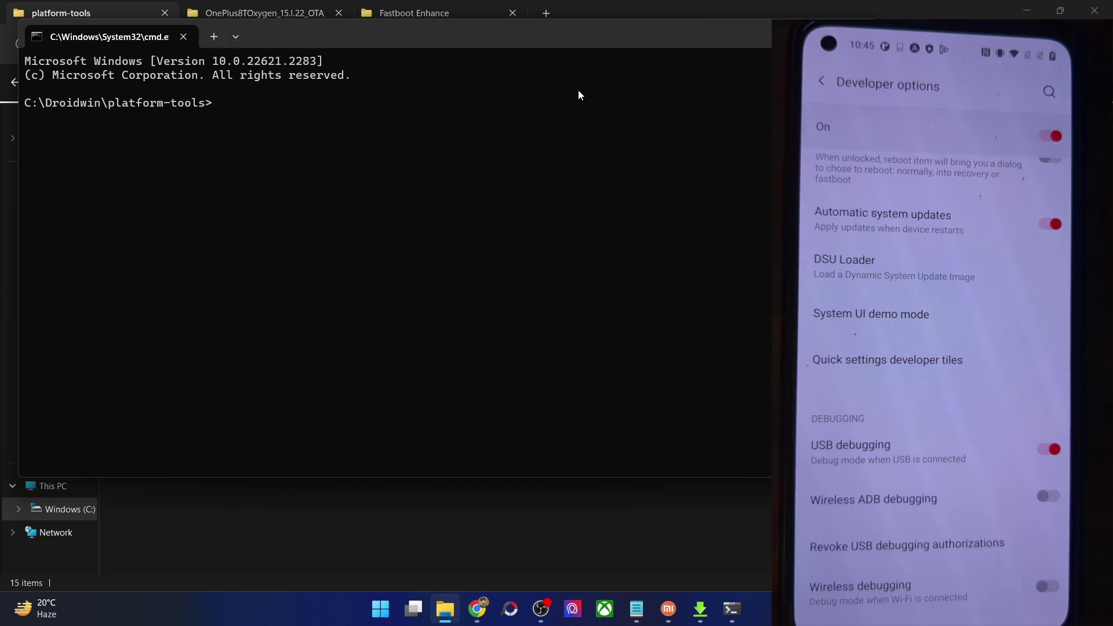
type("adb devices")
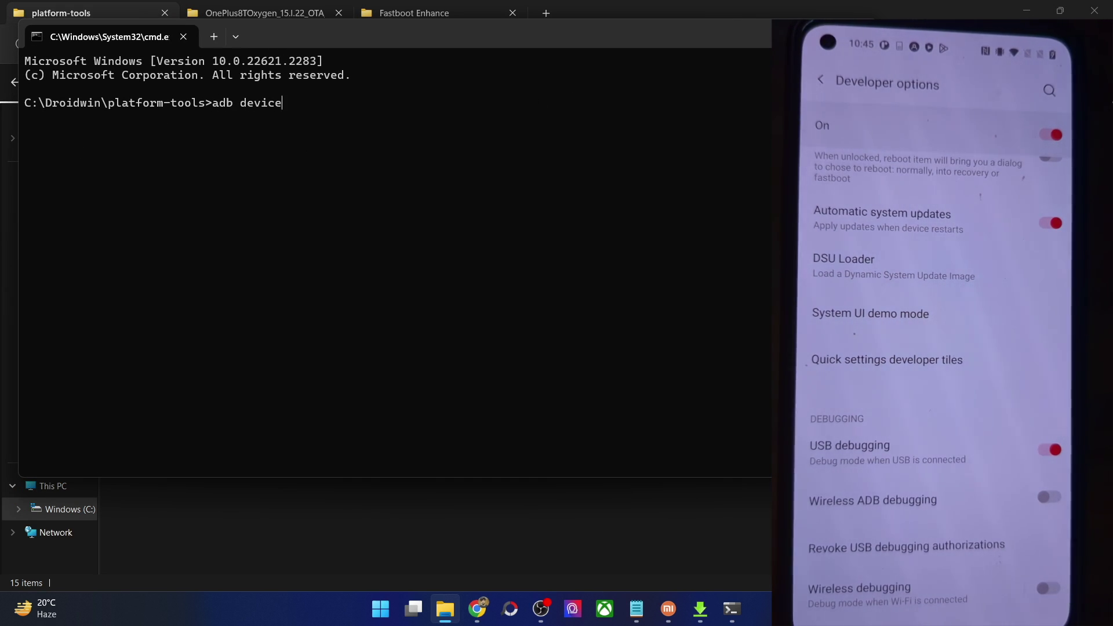
key("Return")
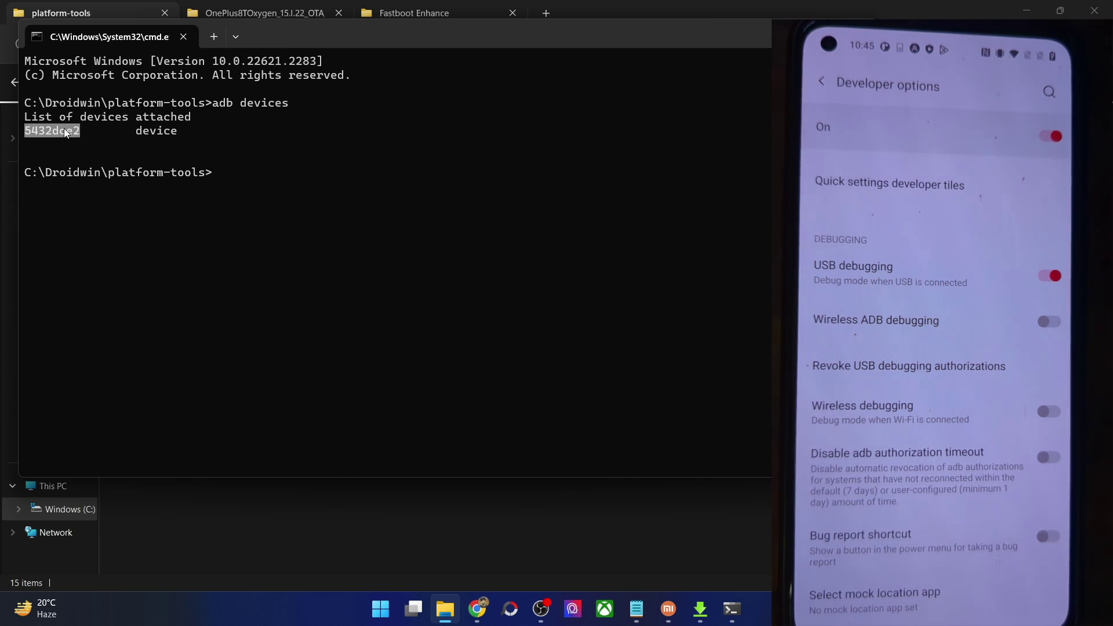
key("ctrl+c")
From STEP 3 of the browser guide, open How to Unlock Bootloader of Any Android Device in a new tab and close the old GSI variants tab
left_click(477, 609)
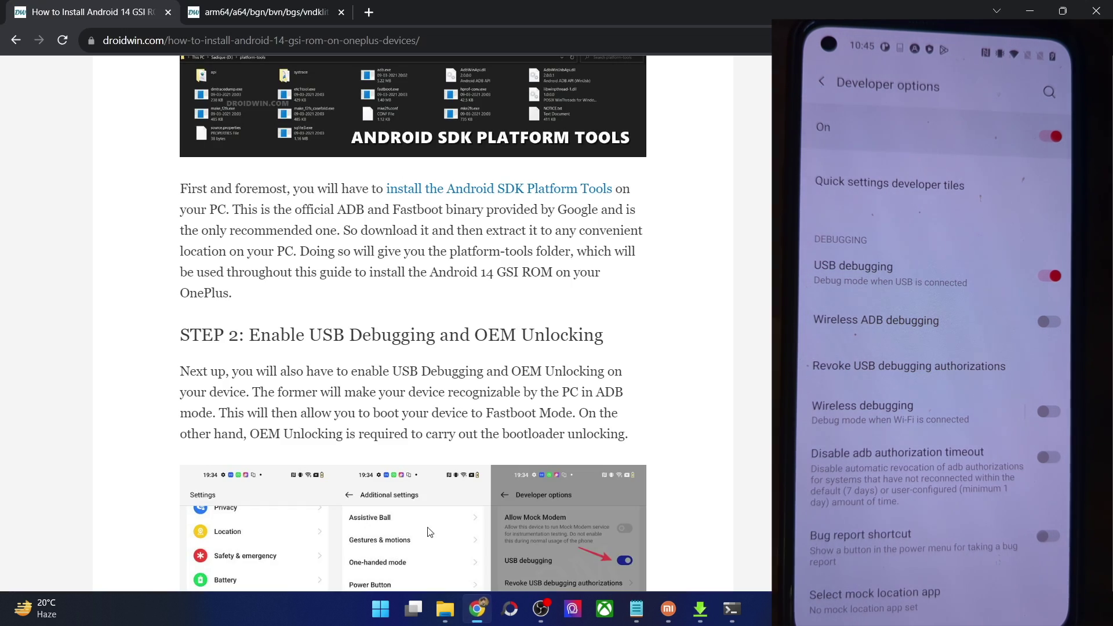
scroll(394, 370, "down", 10)
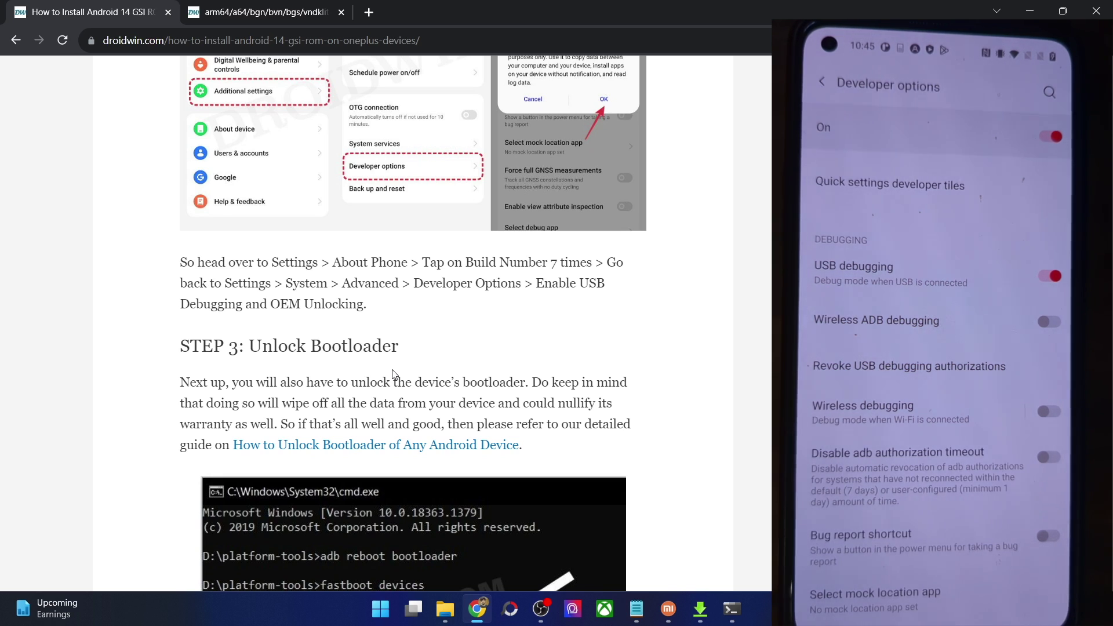
scroll(394, 373, "down", 2)
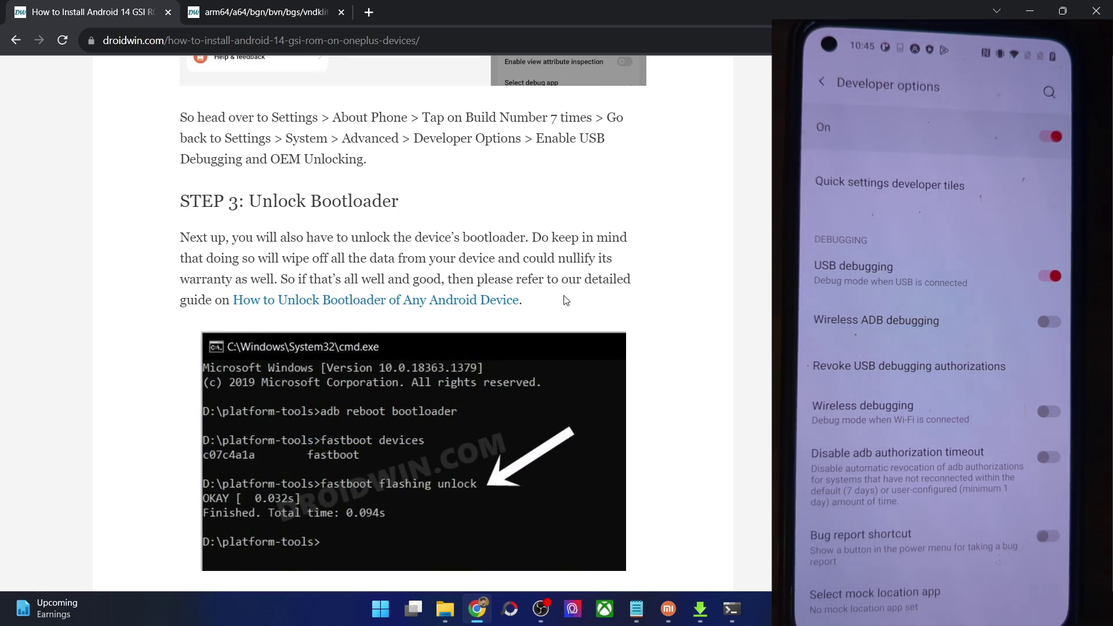
right_click(503, 294)
left_click(513, 310)
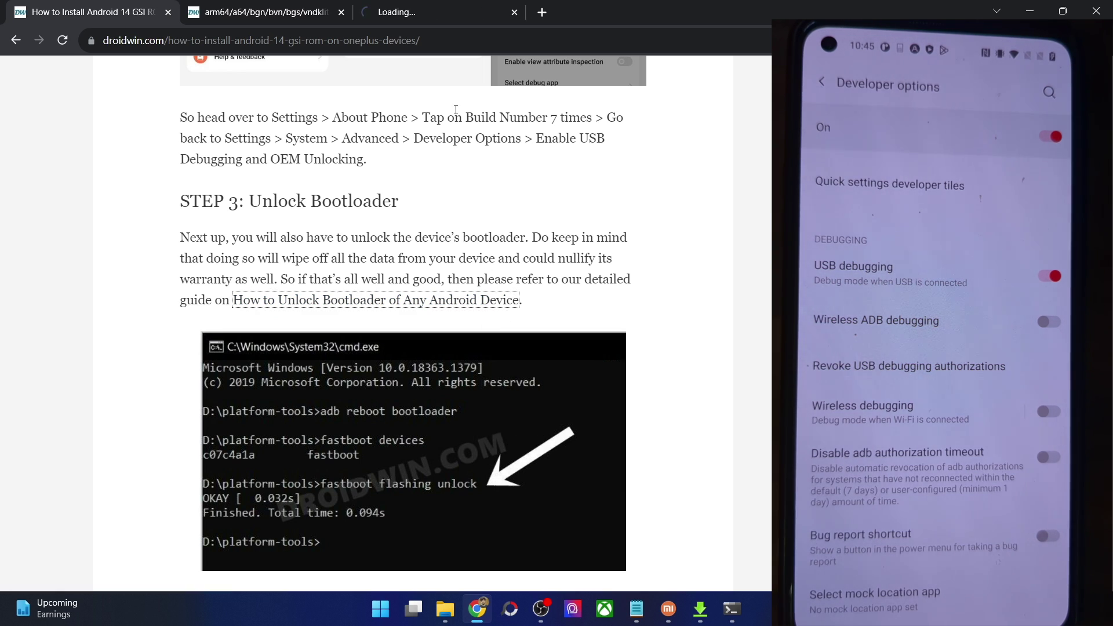
left_click(417, 19)
left_click(335, 13)
left_click(340, 12)
Skim the bootloader unlocking guide from its benefits and risks down to the adb reboot bootloader command
scroll(415, 333, "down", 6)
scroll(414, 334, "down", 7)
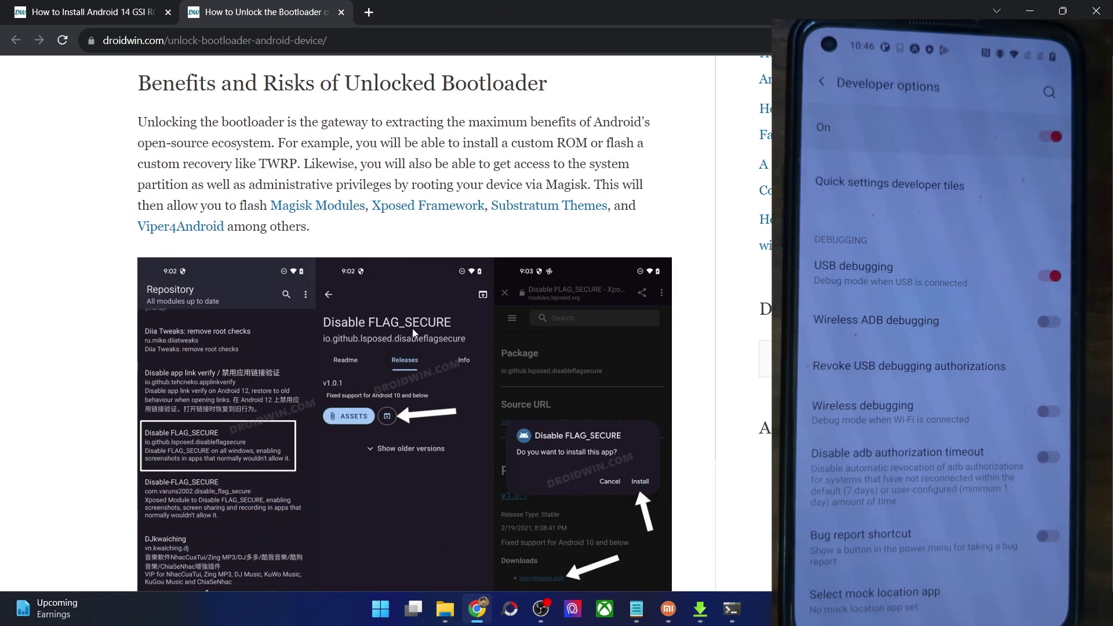
scroll(412, 329, "down", 6)
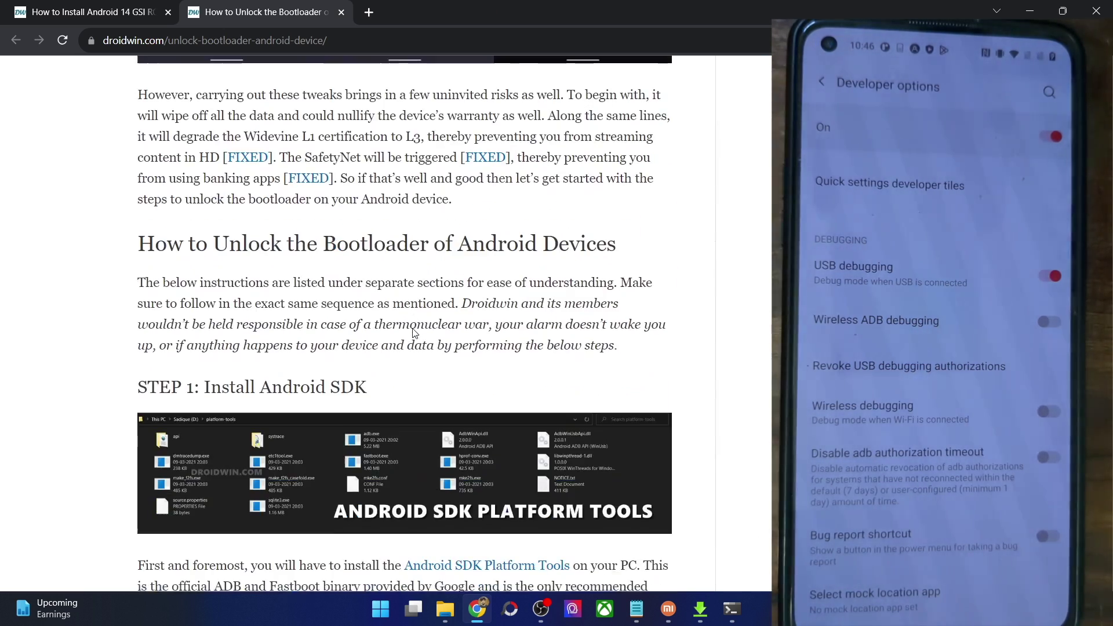
scroll(414, 329, "down", 3)
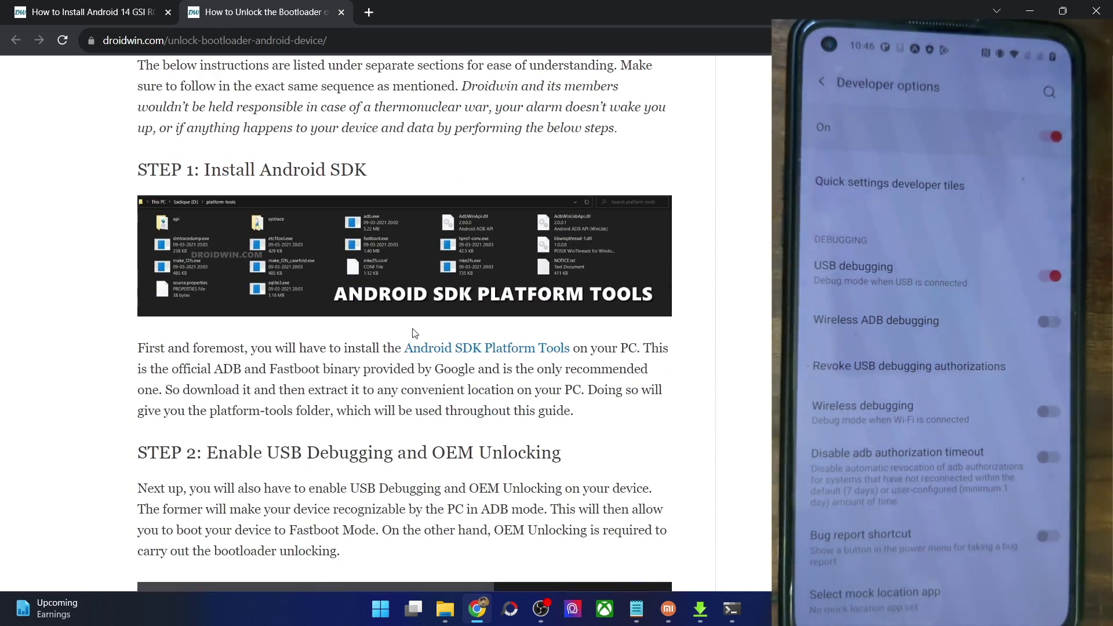
scroll(416, 334, "down", 13)
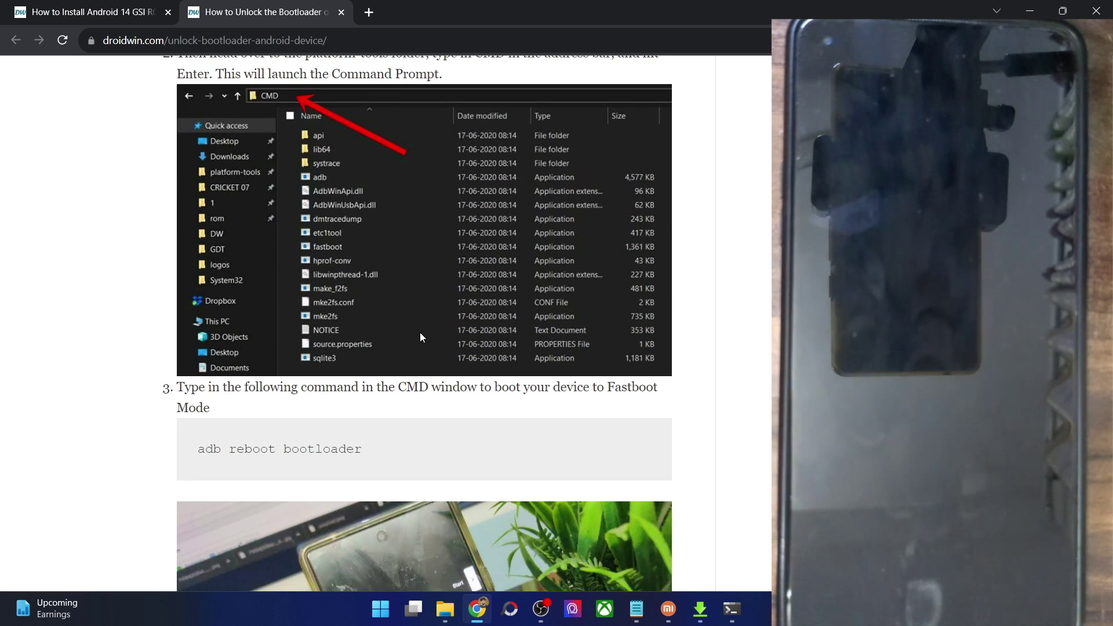
Check the Command Prompt window containing the fastboot flashing unlock command, and return to the unlocking guide
mouse_move(731, 609)
mouse_move(653, 540)
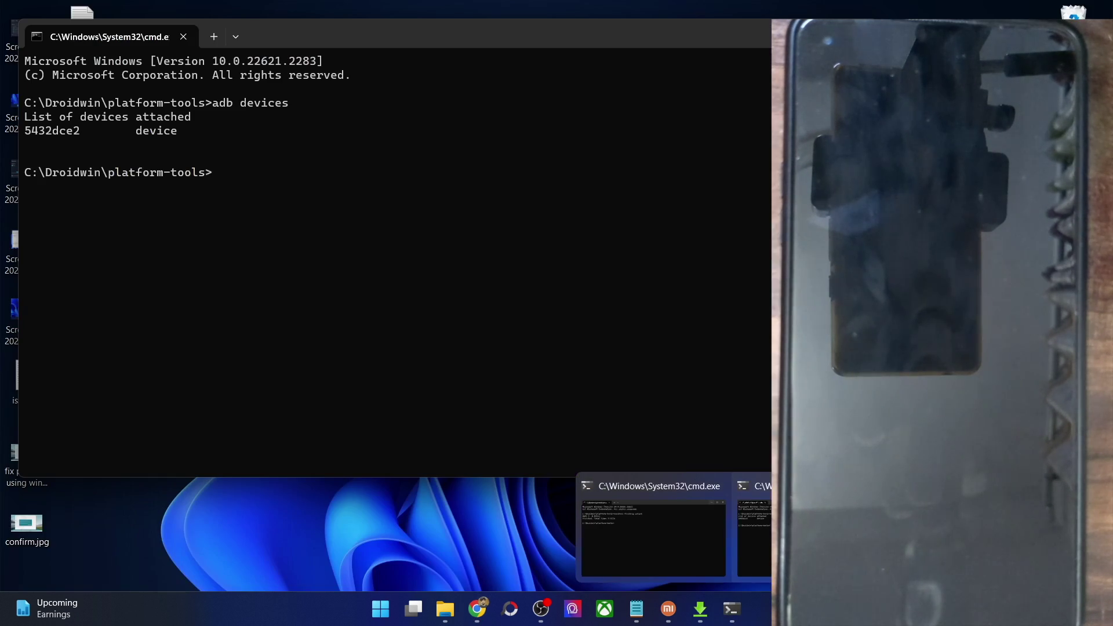
left_click(687, 541)
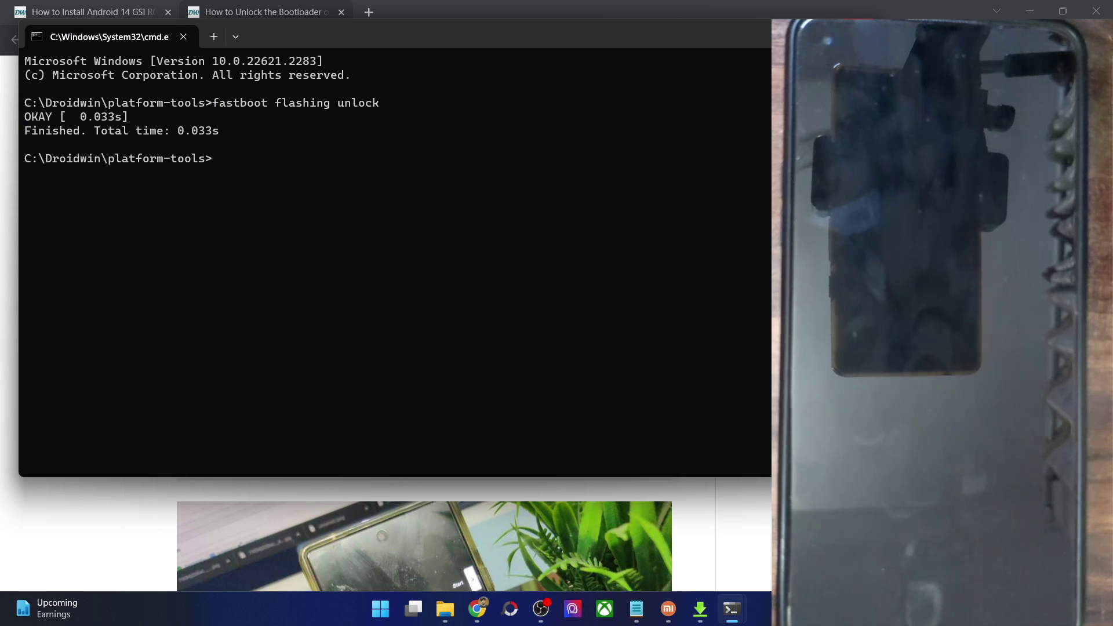
key("alt+Tab")
Examine the guide's fastboot unlock commands and the links listed under OEM Specific Bootloader Unlock Guide
scroll(341, 257, "down", 15)
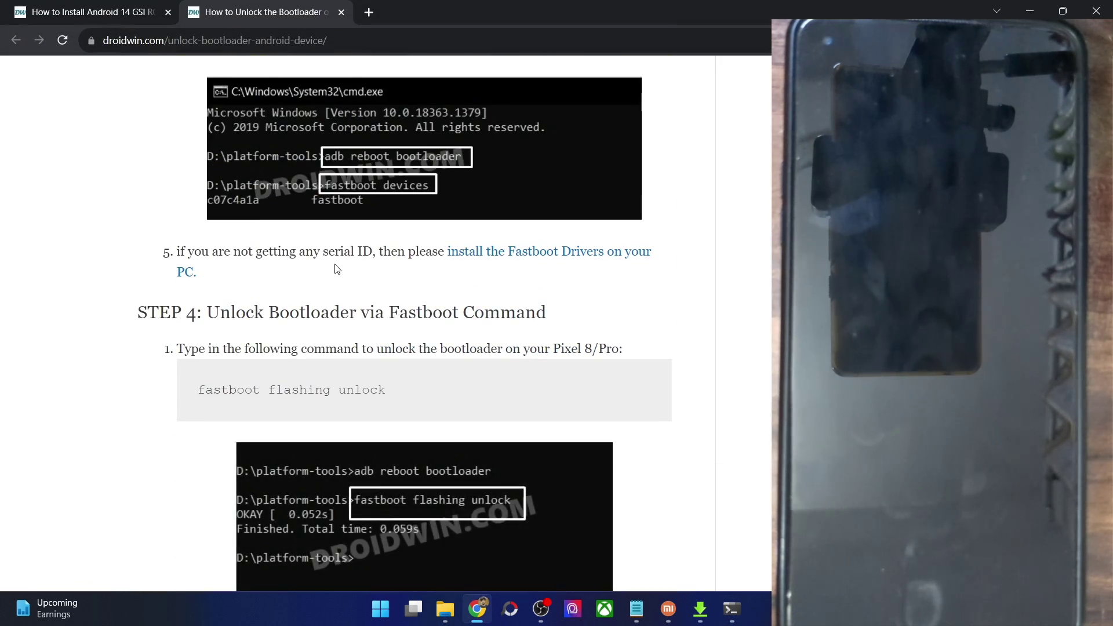
scroll(335, 264, "down", 10)
scroll(334, 264, "down", 5)
scroll(335, 267, "down", 12)
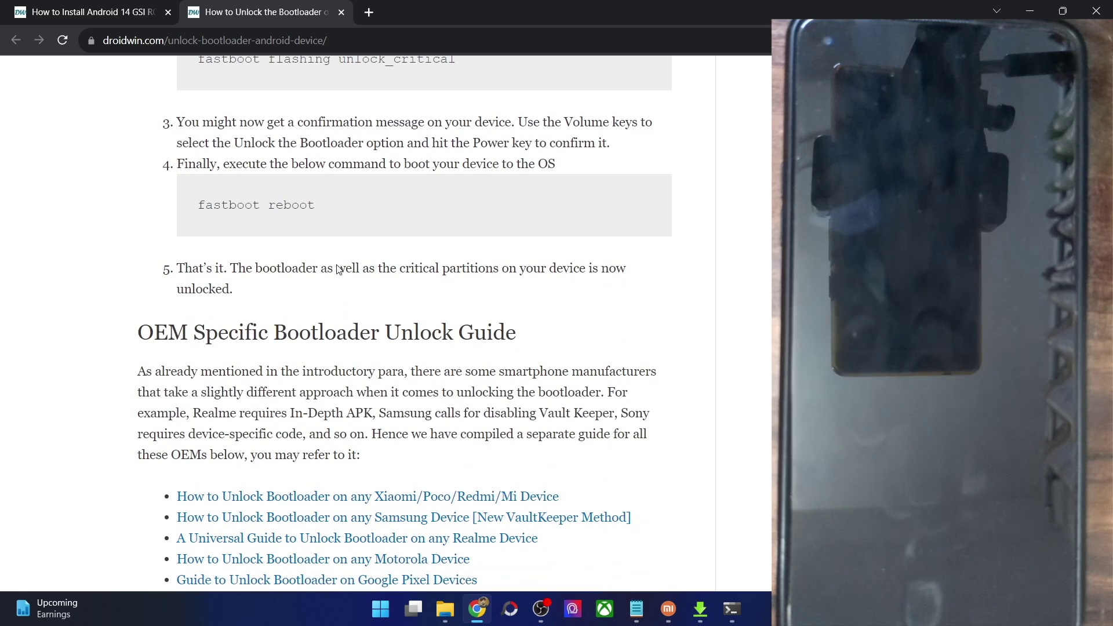
left_click_drag(521, 409, 192, 280)
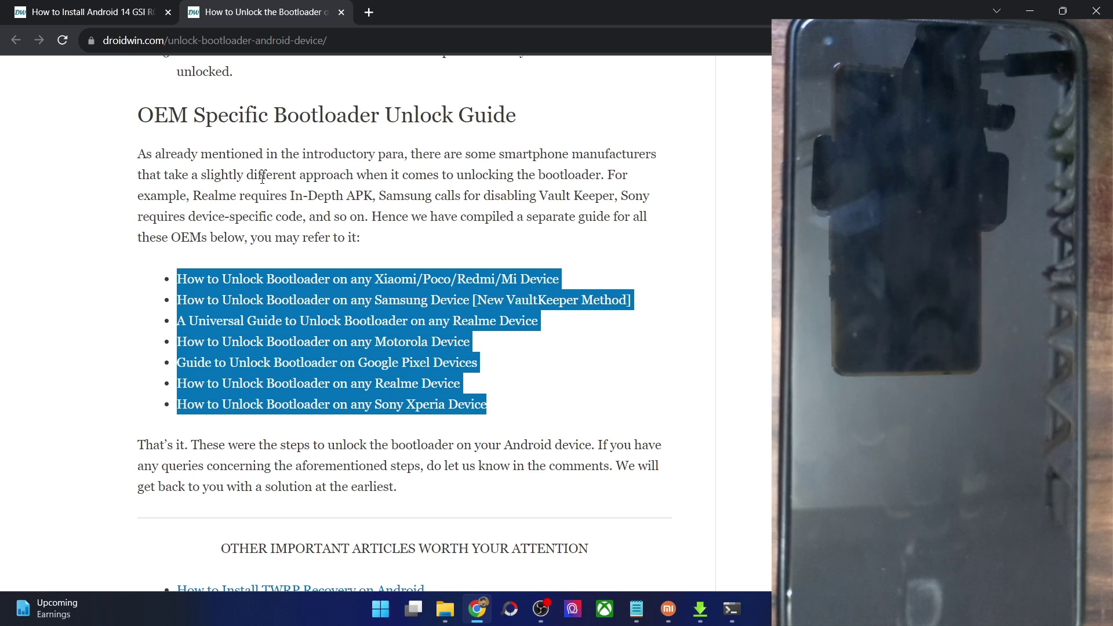
left_click(262, 180)
scroll(262, 180, "up", 5)
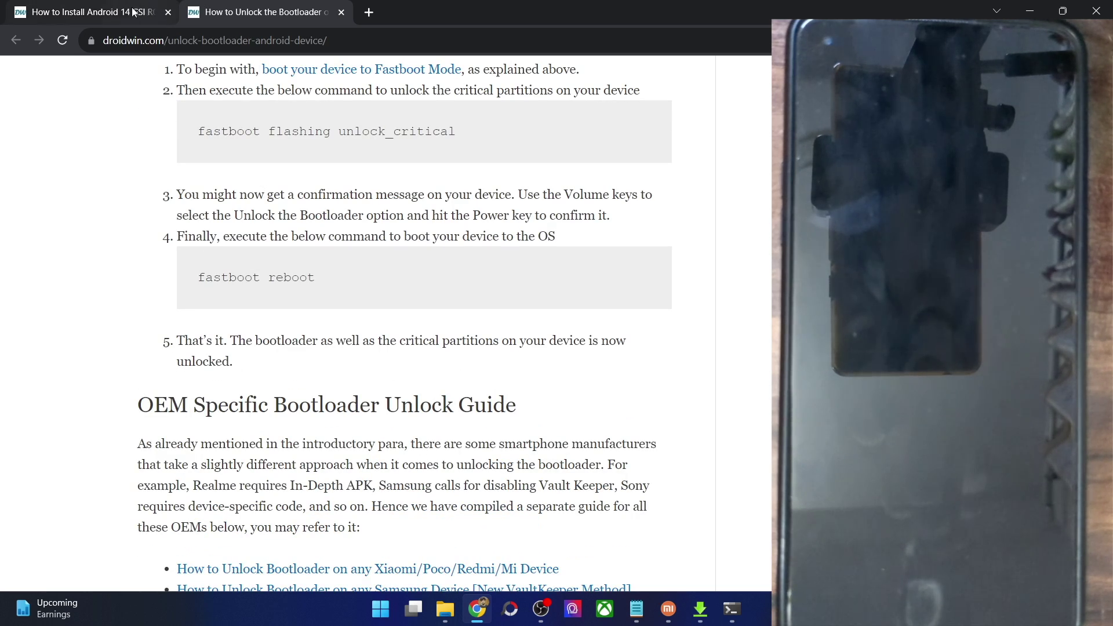
From STEP 4 of the installation guide, open the AOSP GSI ROM download link in a new tab and expand the android_14.0.0_r2 ci-20231025 assets
left_click(93, 12)
scroll(437, 285, "down", 7)
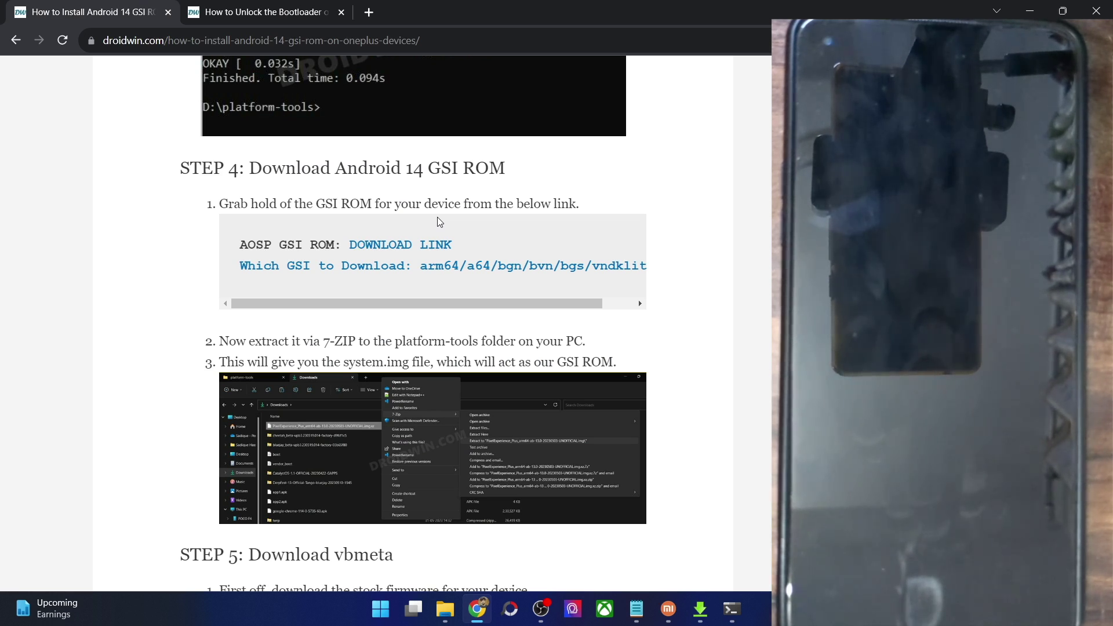
right_click(384, 248)
left_click(416, 255)
left_click(425, 13)
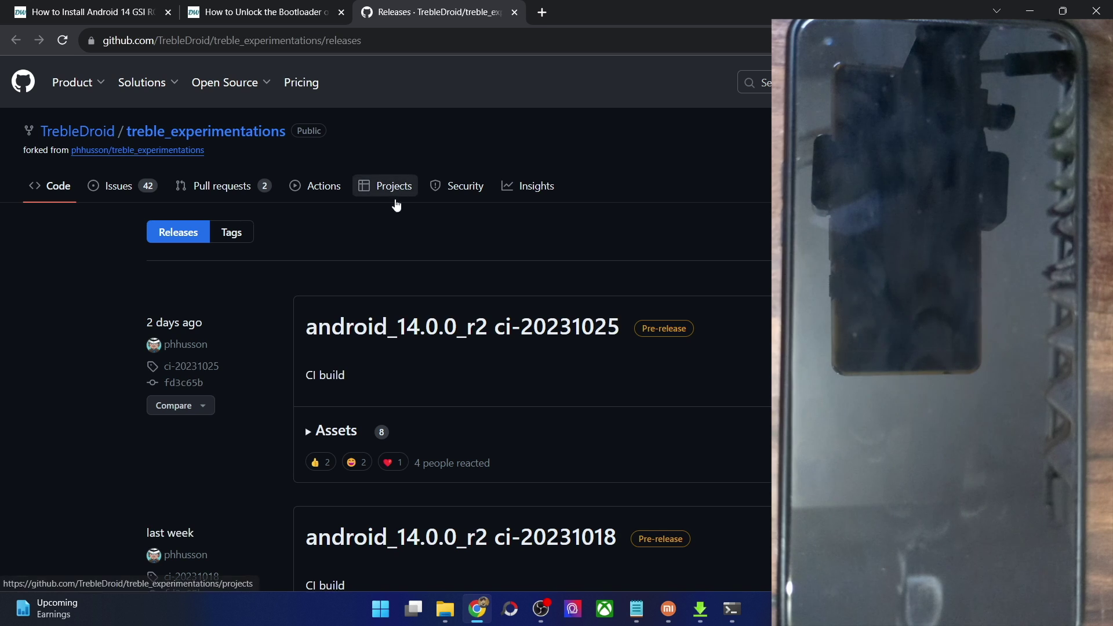
left_click(316, 439)
scroll(482, 382, "down", 3)
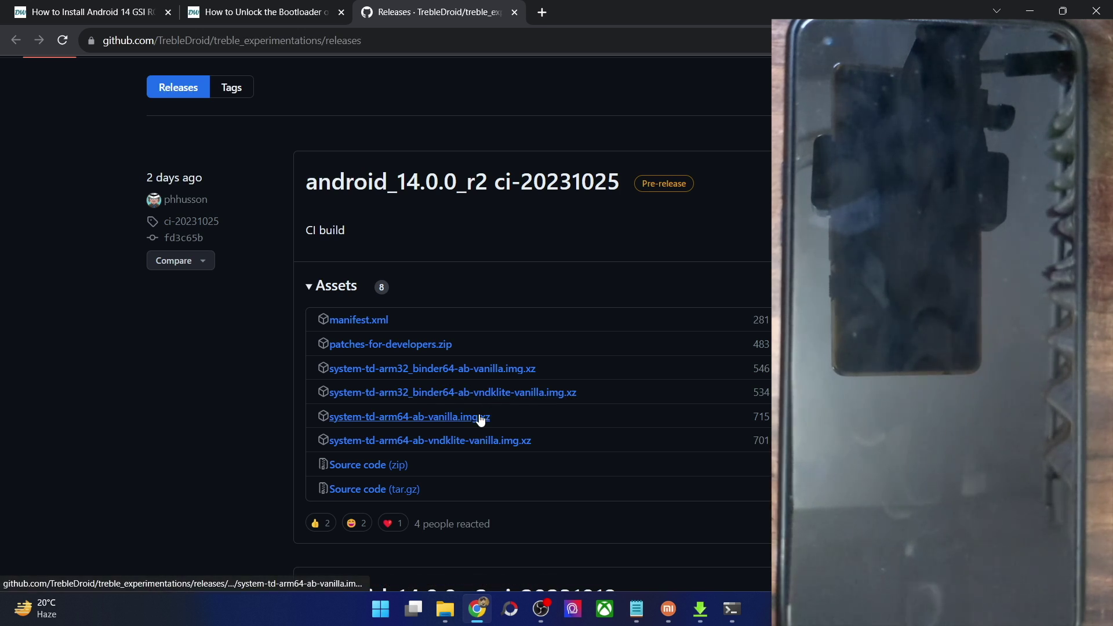
Open the guide on which GSI to download in a new tab, skim it, close it and return to the installation guide
left_click(87, 12)
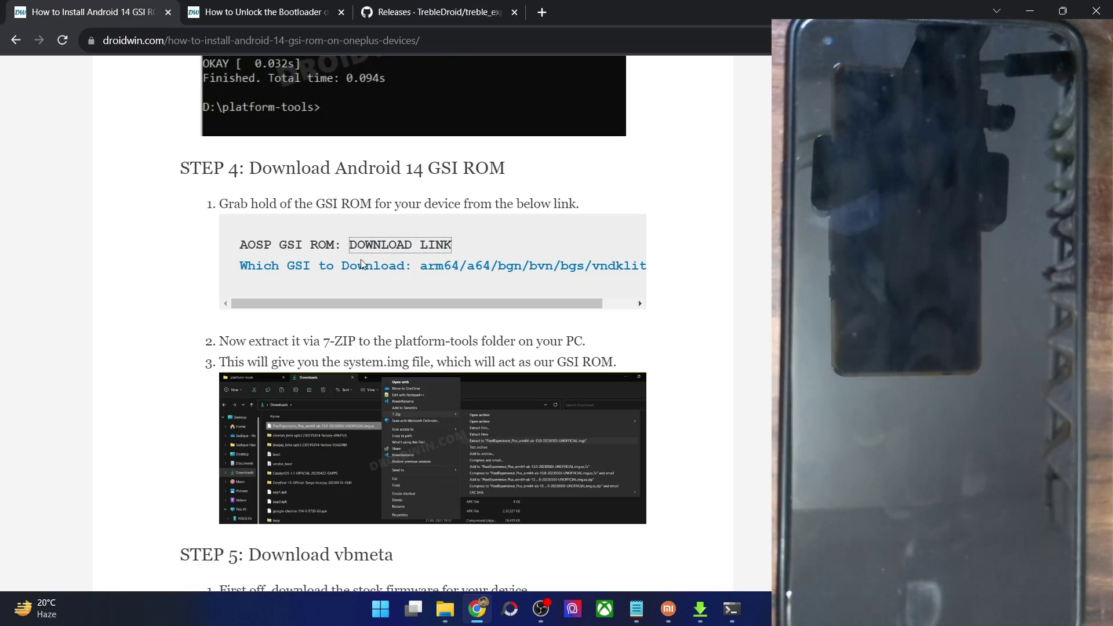
right_click(557, 271)
left_click(590, 281)
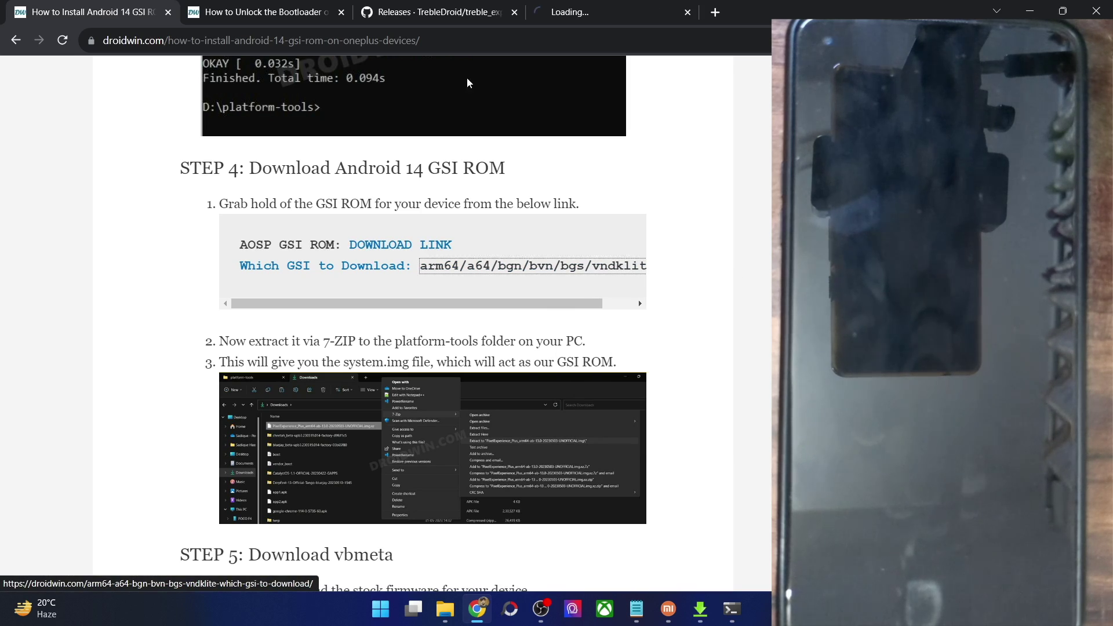
left_click(576, 18)
scroll(485, 321, "down", 8)
scroll(486, 322, "down", 12)
scroll(486, 323, "up", 8)
scroll(486, 322, "up", 10)
left_click(429, 17)
middle_click(556, 11)
left_click(93, 11)
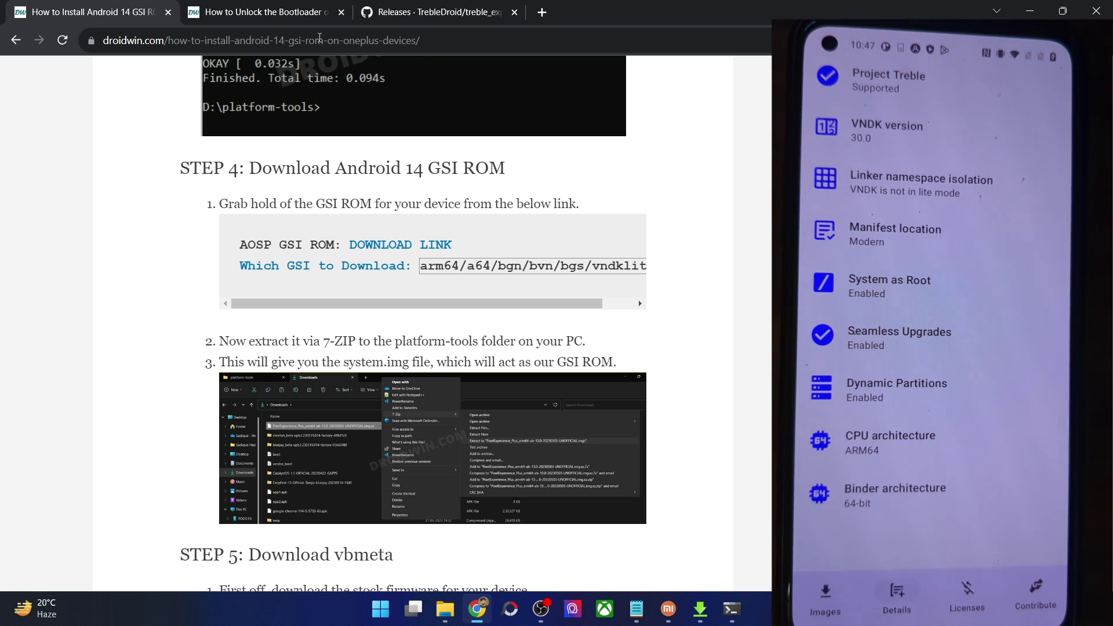
Check the android_14.0.0_r2 ci-20231025 assets on the GitHub releases page, and return to STEP 4 of the installation guide
left_click(467, 13)
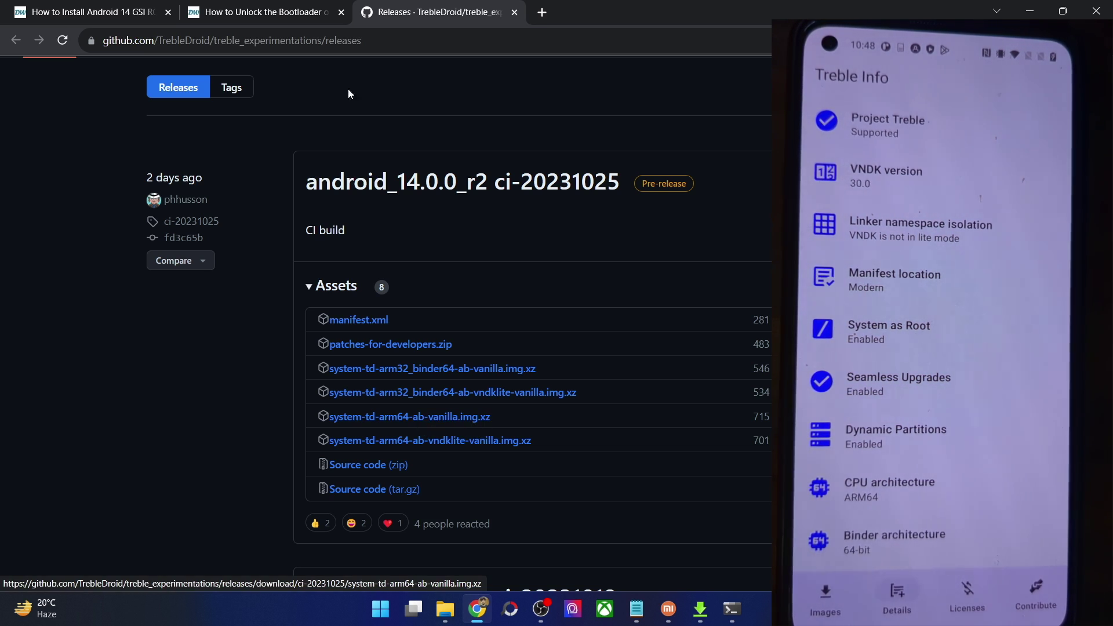
left_click(88, 6)
scroll(414, 324, "down", 1)
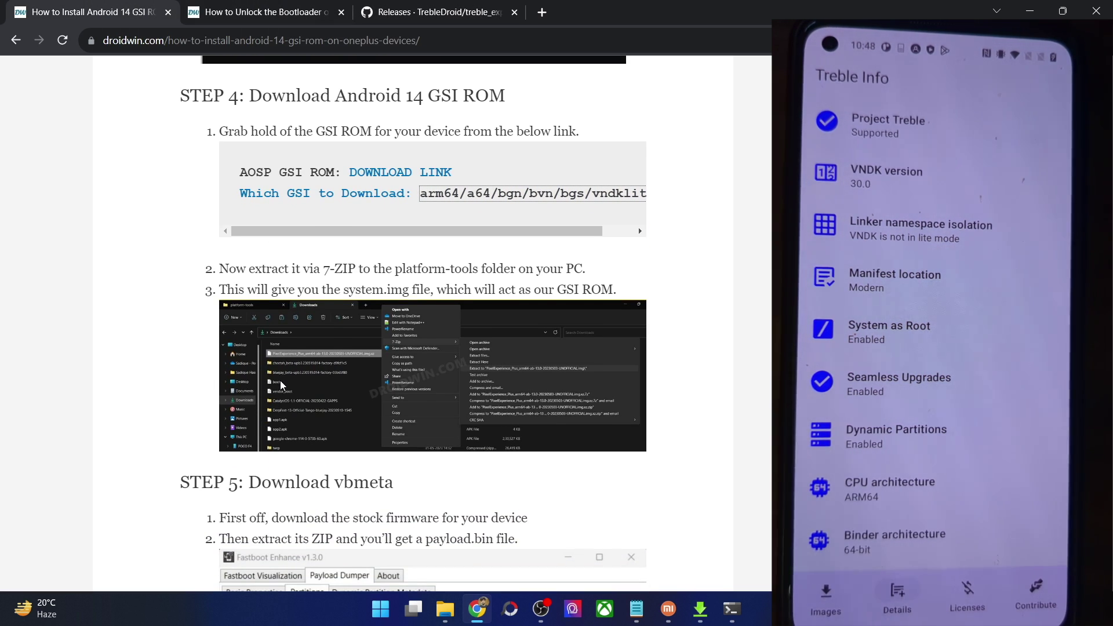
Switch to File Explorer and open the Downloads folder in a new tab
mouse_move(445, 609)
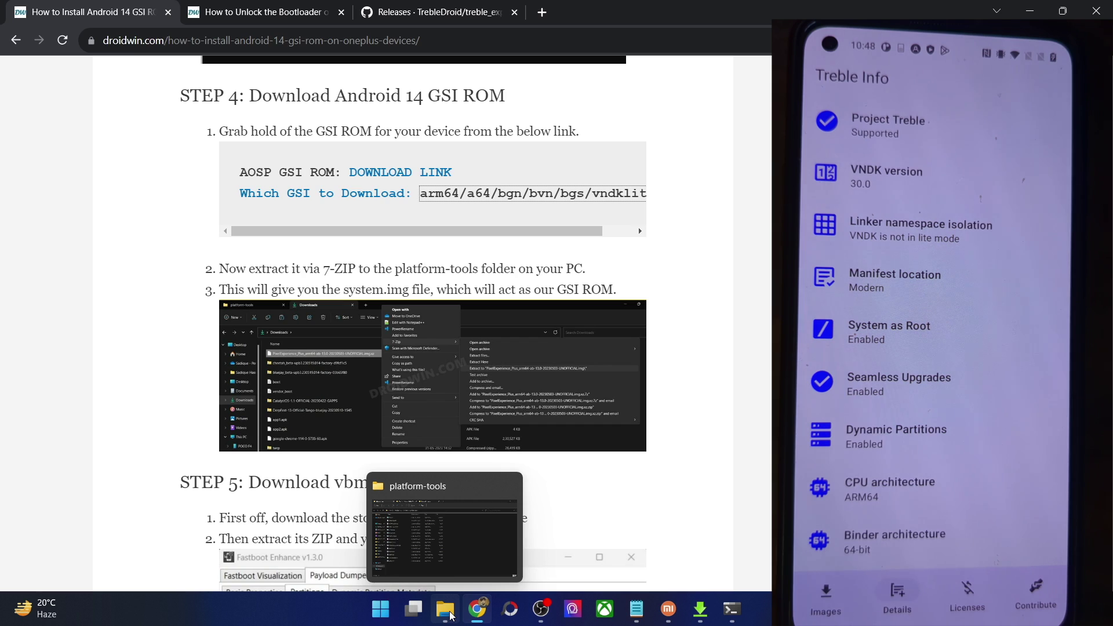
left_click(424, 556)
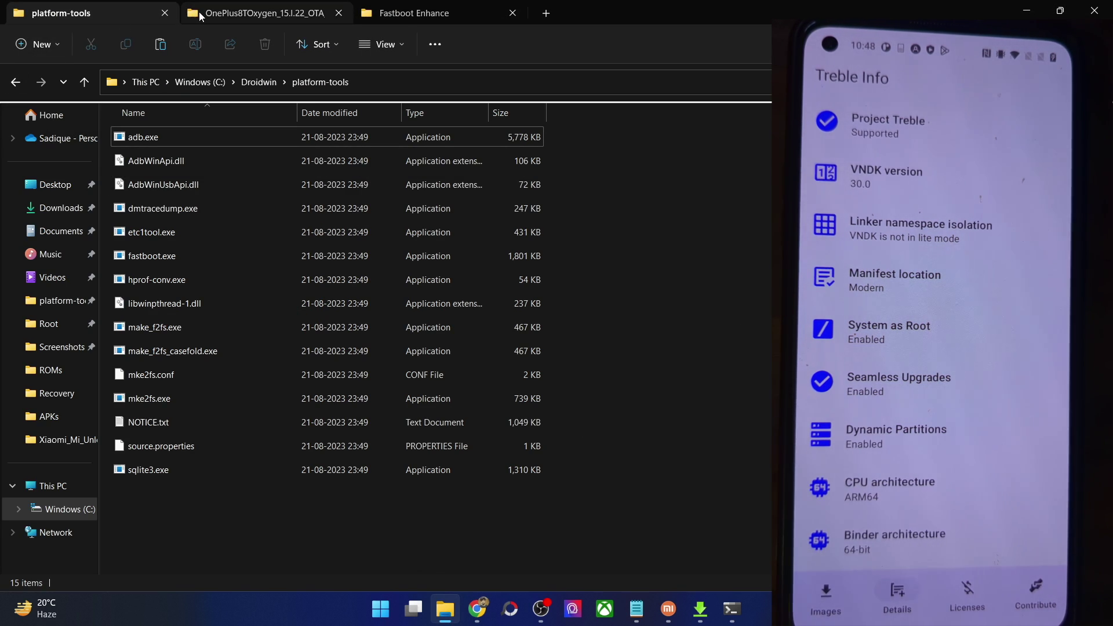
left_click(261, 12)
left_click(544, 14)
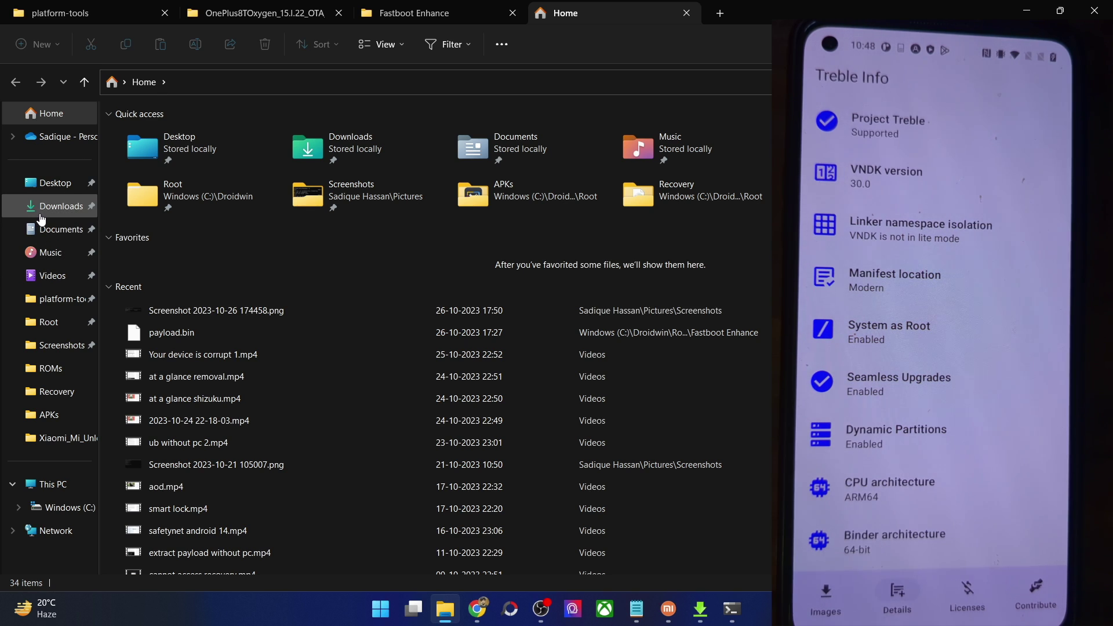
left_click(53, 206)
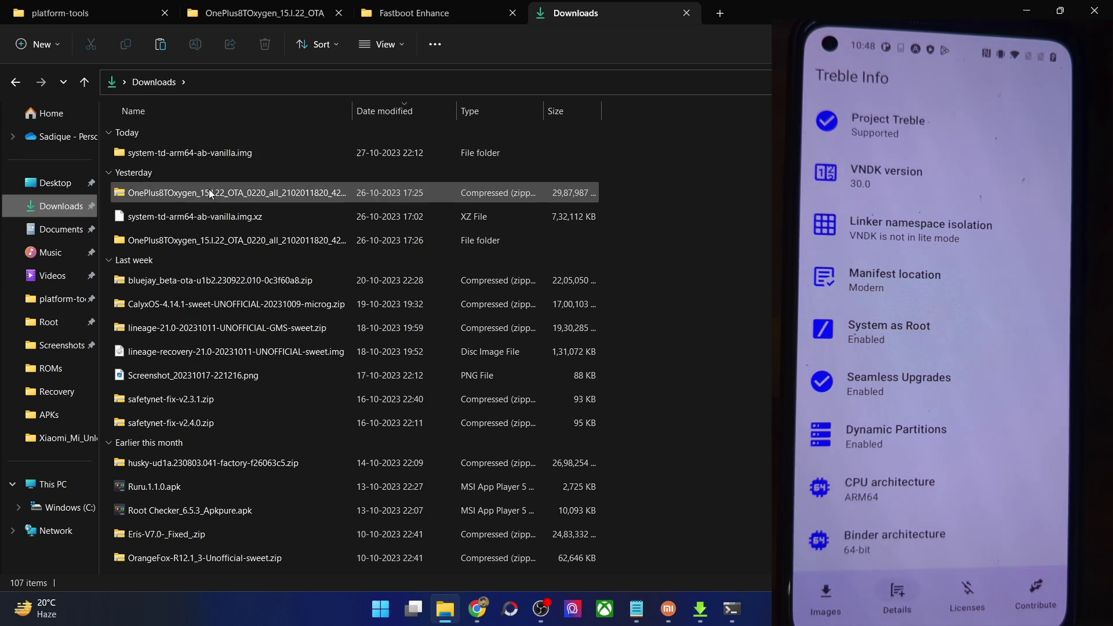
Extract system-td-arm64-ab-vanilla.img.xz with 7-Zip into the system-td-arm64-ab-vanilla.img folder
left_click(212, 217)
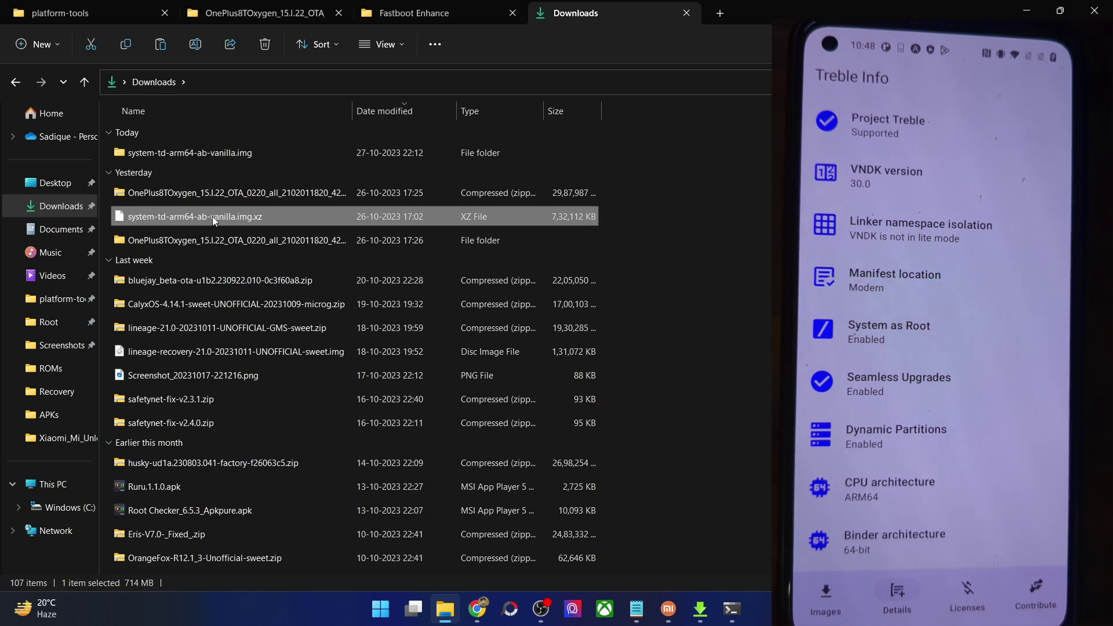
right_click(213, 217)
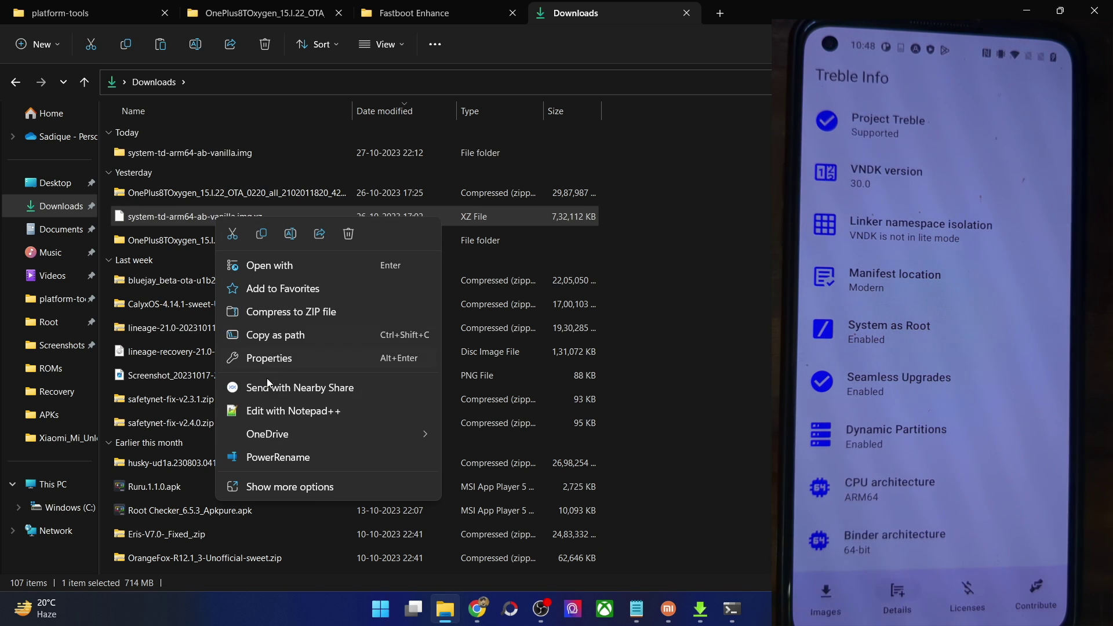
left_click(290, 487)
mouse_move(325, 461)
mouse_move(283, 307)
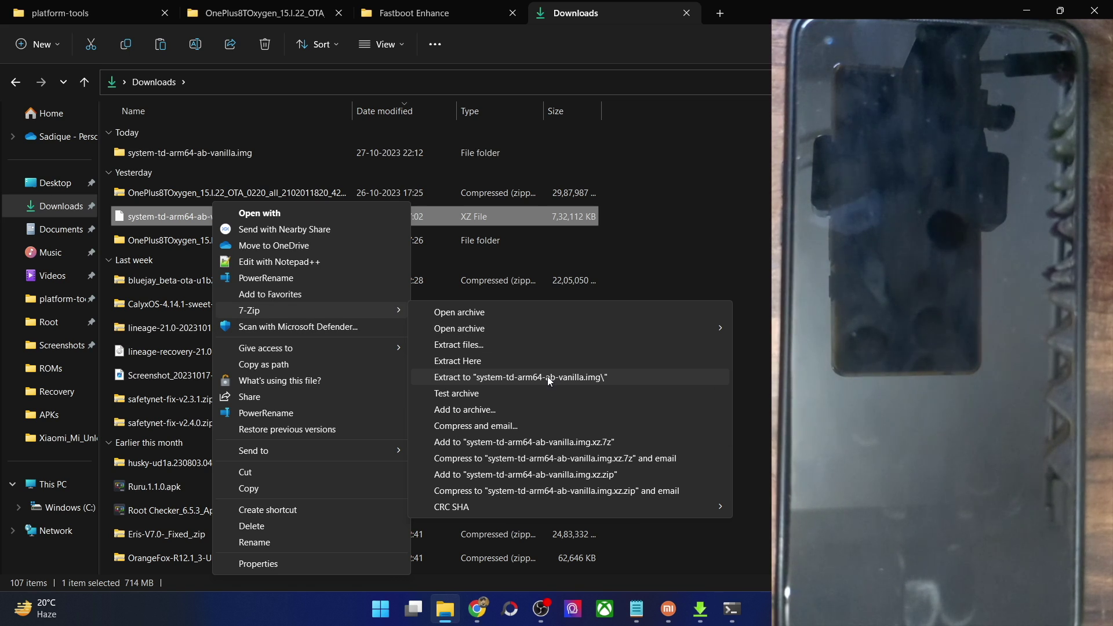
left_click(547, 377)
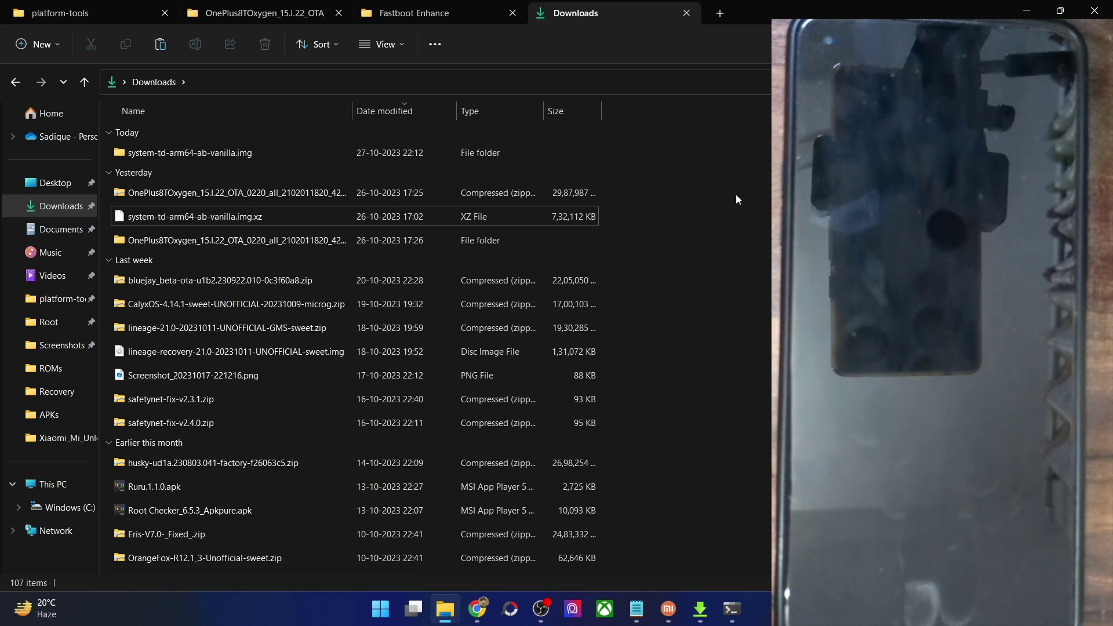
Copy system-td-arm64-ab-vanilla.img from the extracted folder into the platform-tools folder
double_click(139, 155)
left_click(235, 157)
left_click(214, 199)
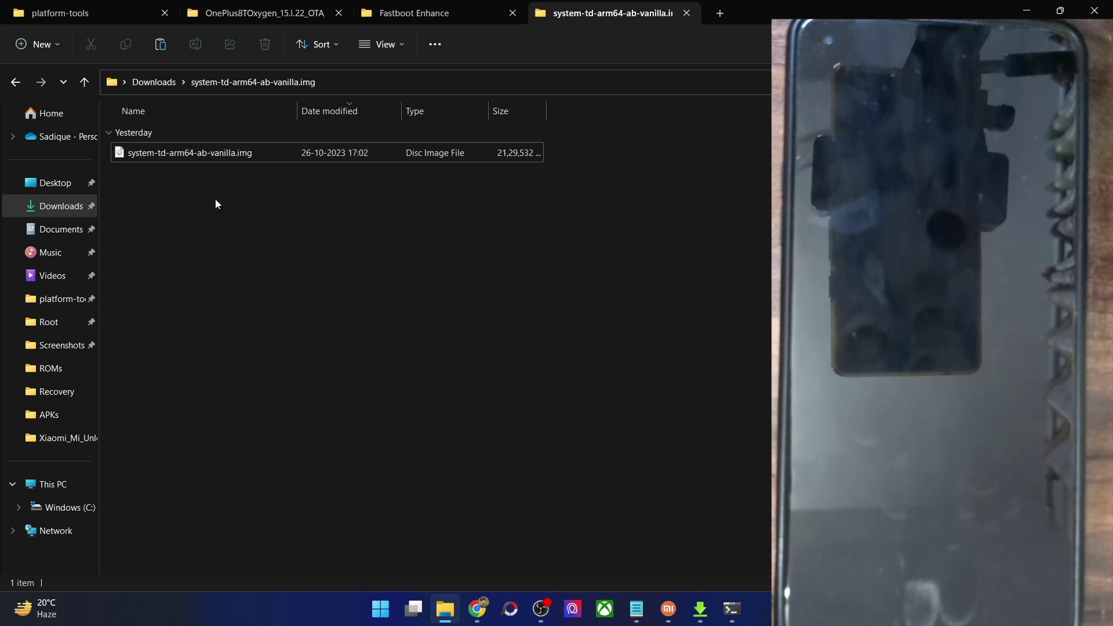
left_click(203, 153)
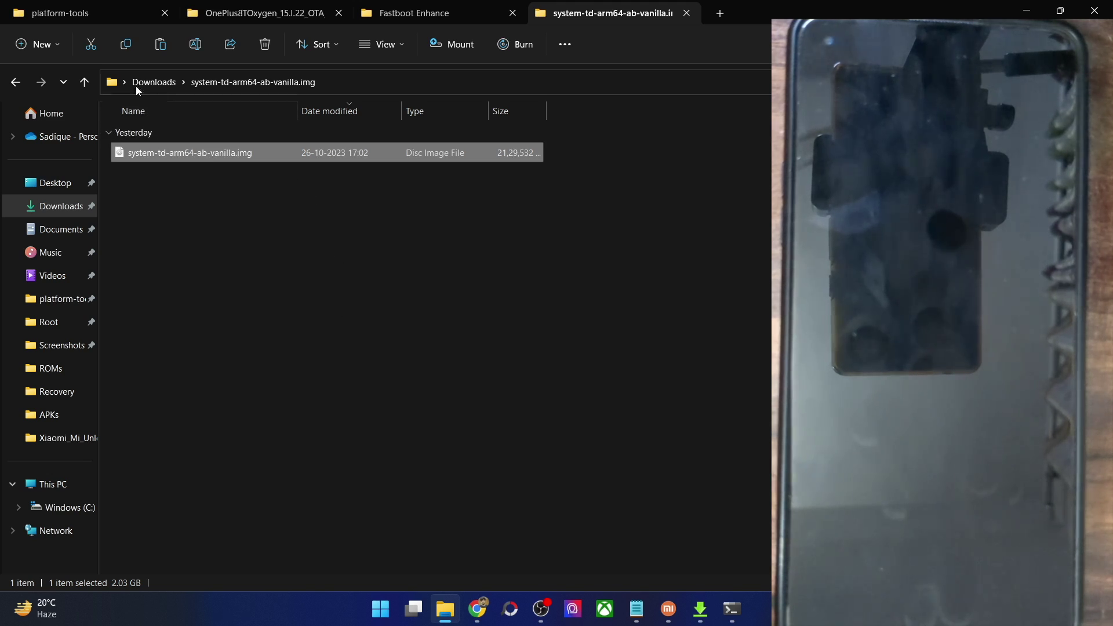
left_click(92, 12)
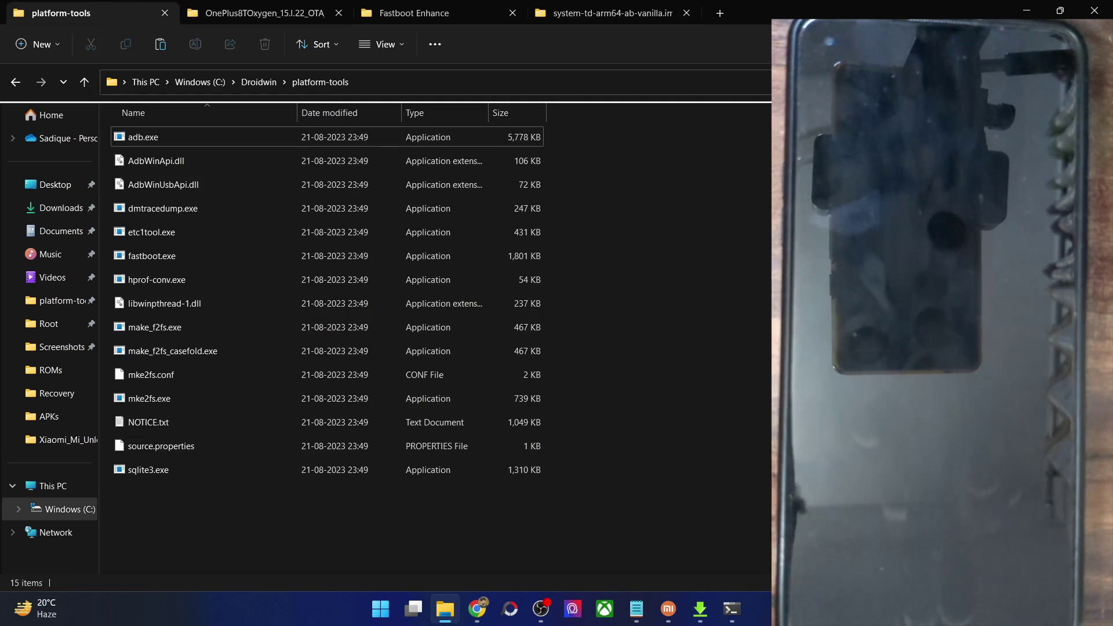
key("ctrl+v")
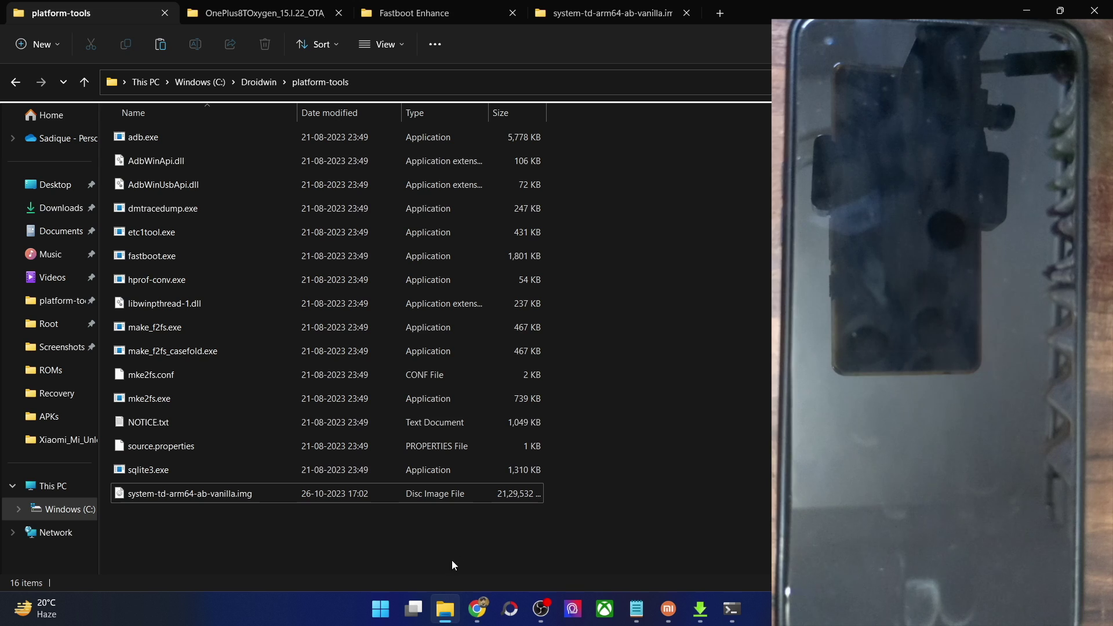
Return to the installation guide in Chrome and read STEP 5 on obtaining vbmeta.img from the stock firmware's payload.bin
left_click(478, 609)
scroll(312, 400, "down", 3)
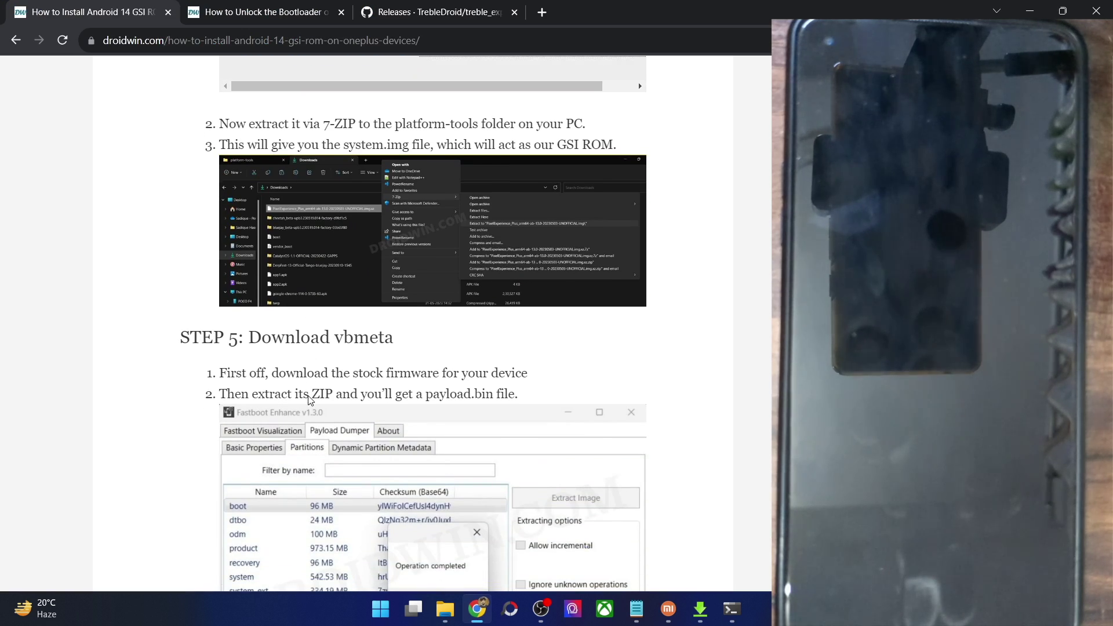
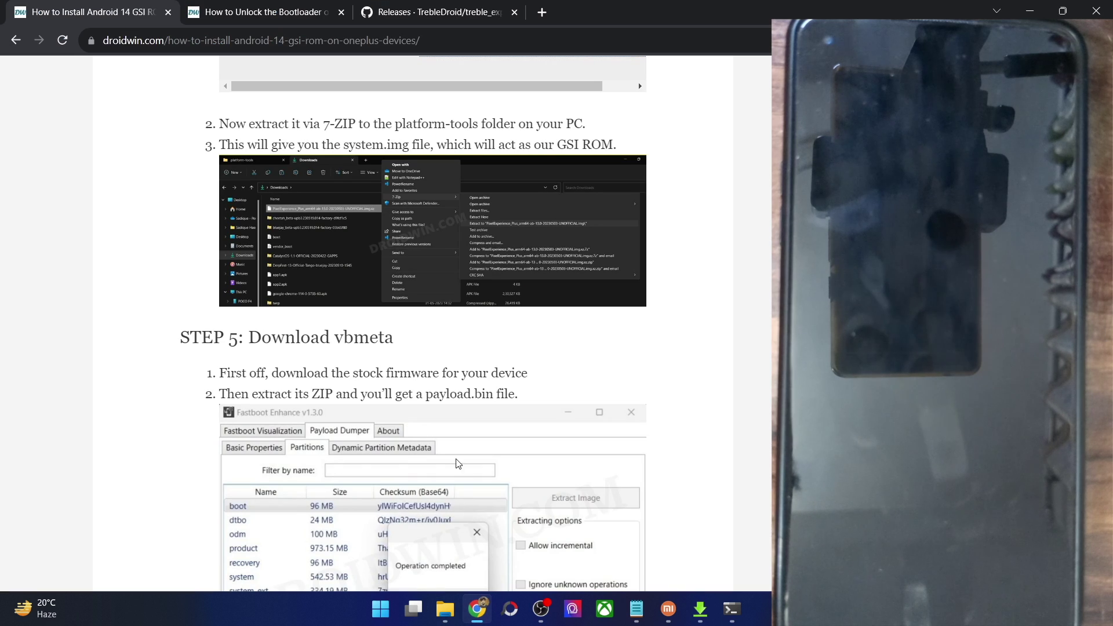
scroll(437, 376, "down", 6)
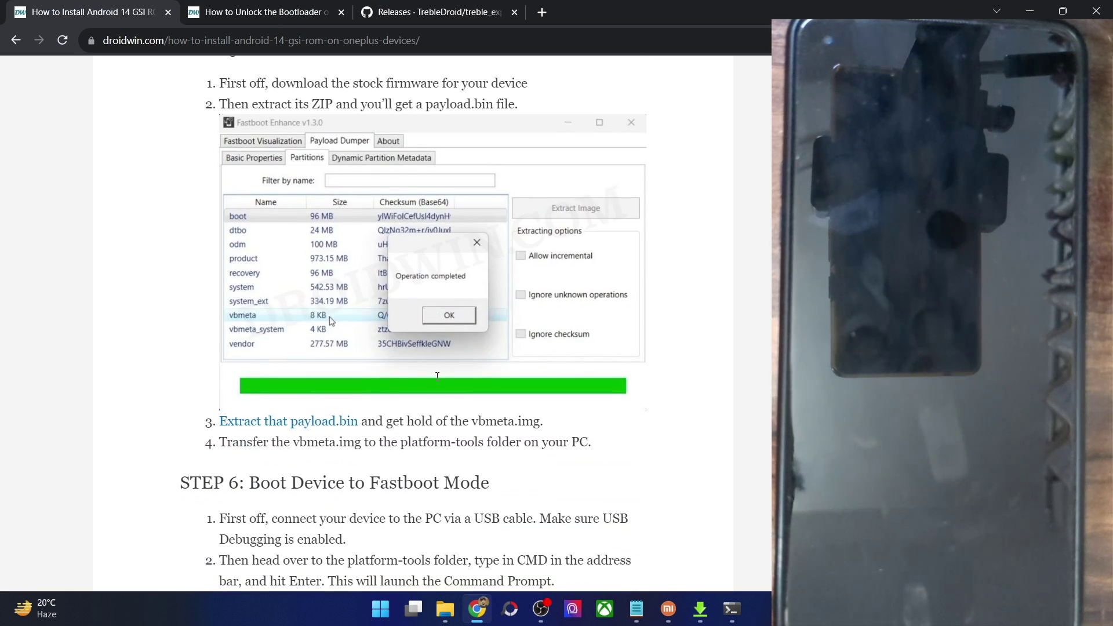
In File Explorer, open the Fastboot Enhance folder under Root > Flash Tools and locate payload.bin in it
left_click(445, 609)
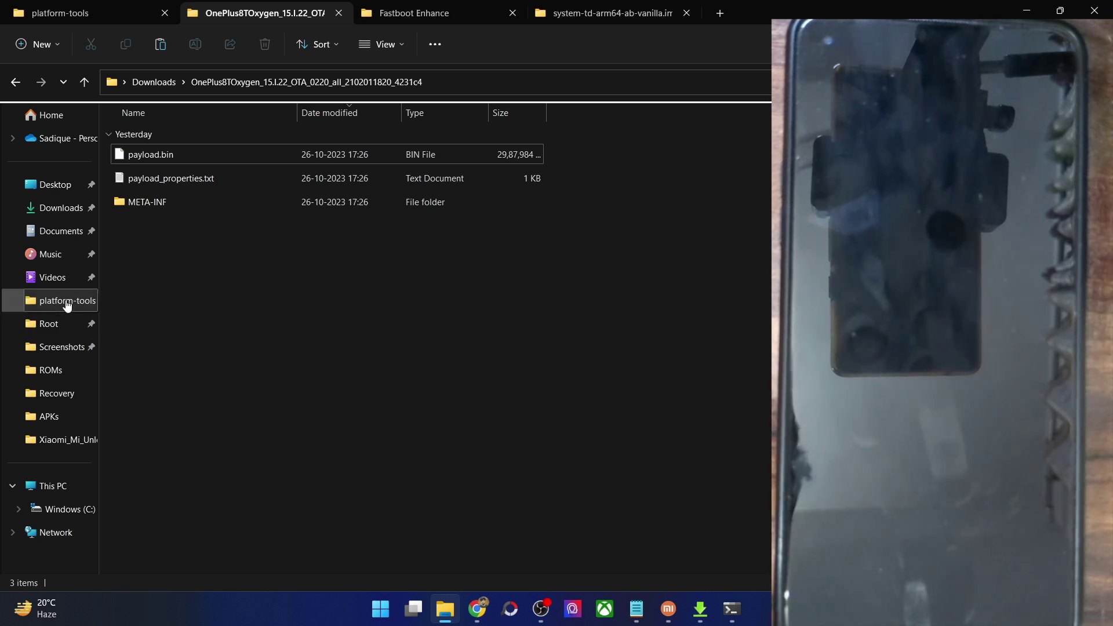
left_click(54, 323)
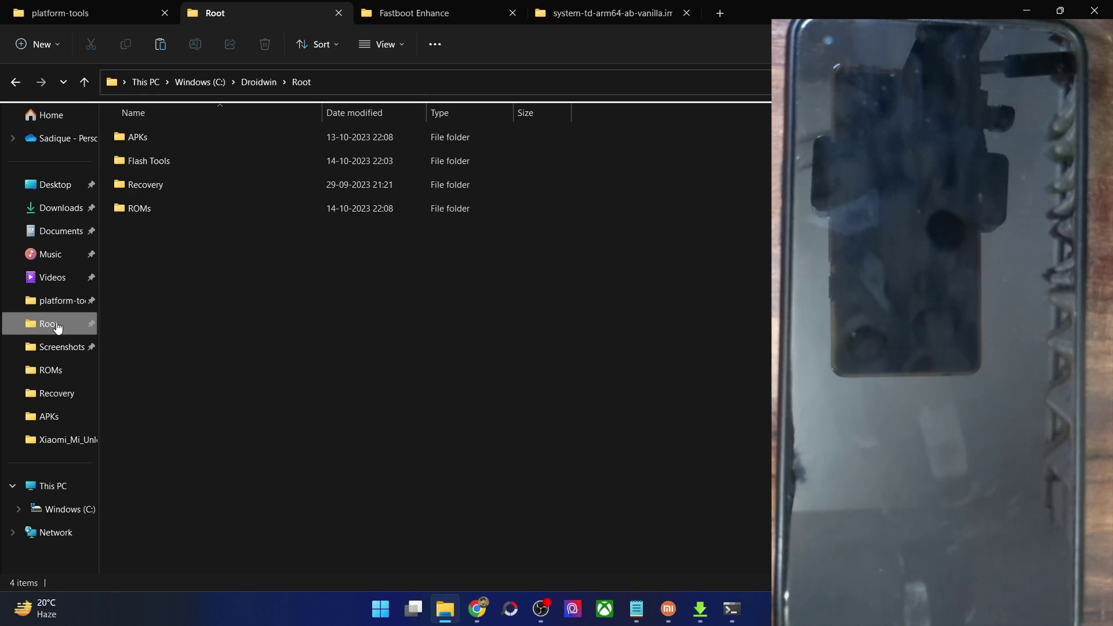
double_click(171, 161)
left_click(170, 137)
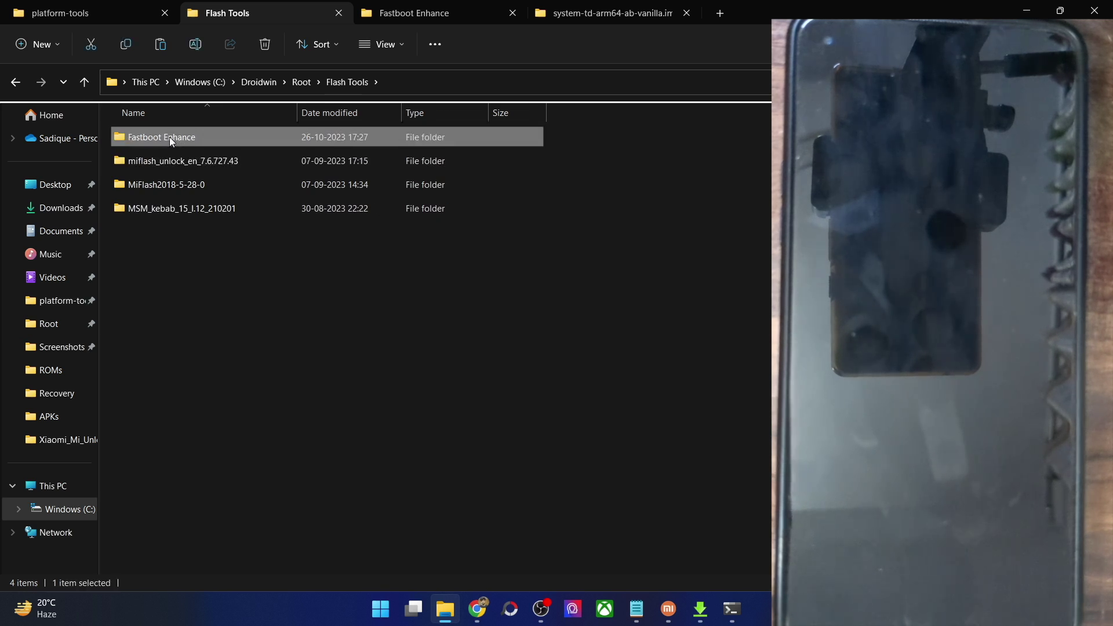
double_click(169, 137)
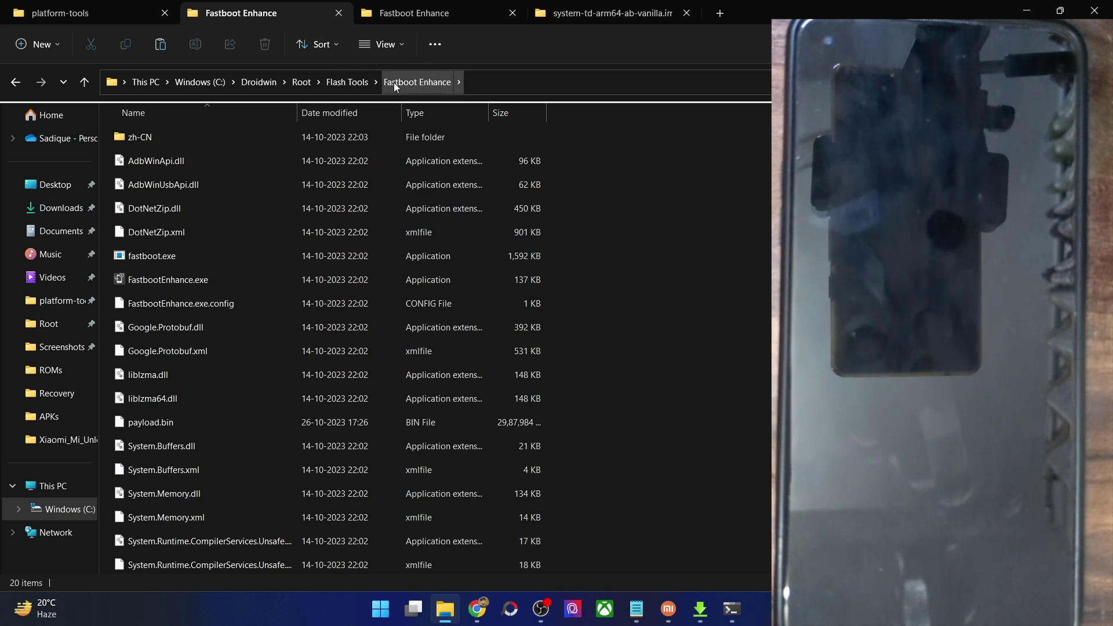
left_click(167, 422)
left_click(167, 422, "ctrl")
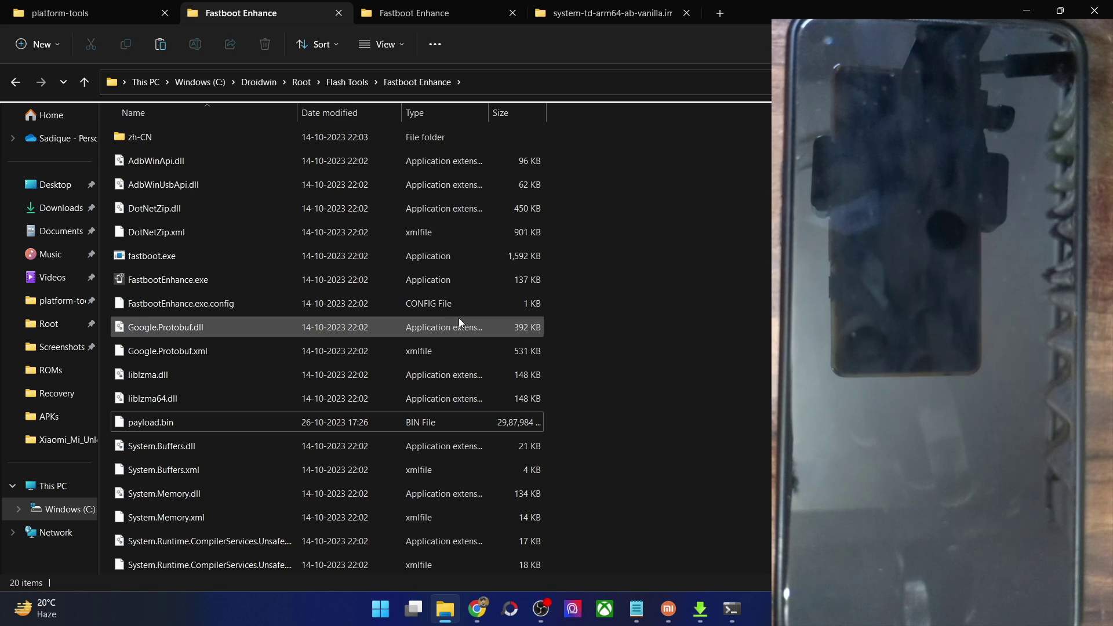
Launch FastbootEnhance.exe and load payload.bin into its Payload Dumper
double_click(314, 281)
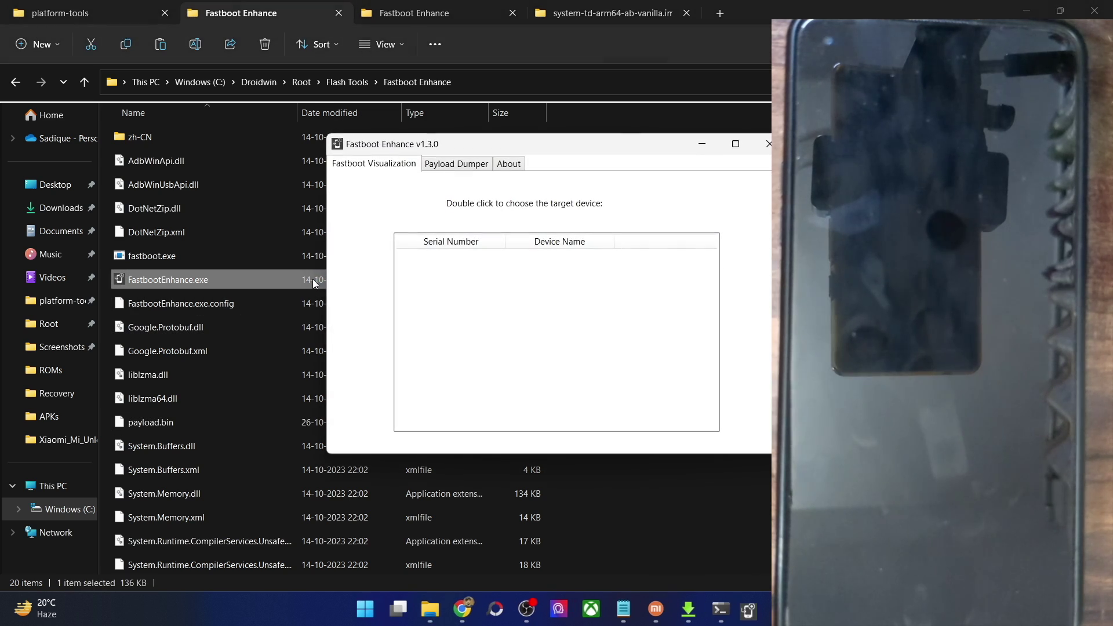
left_click(457, 165)
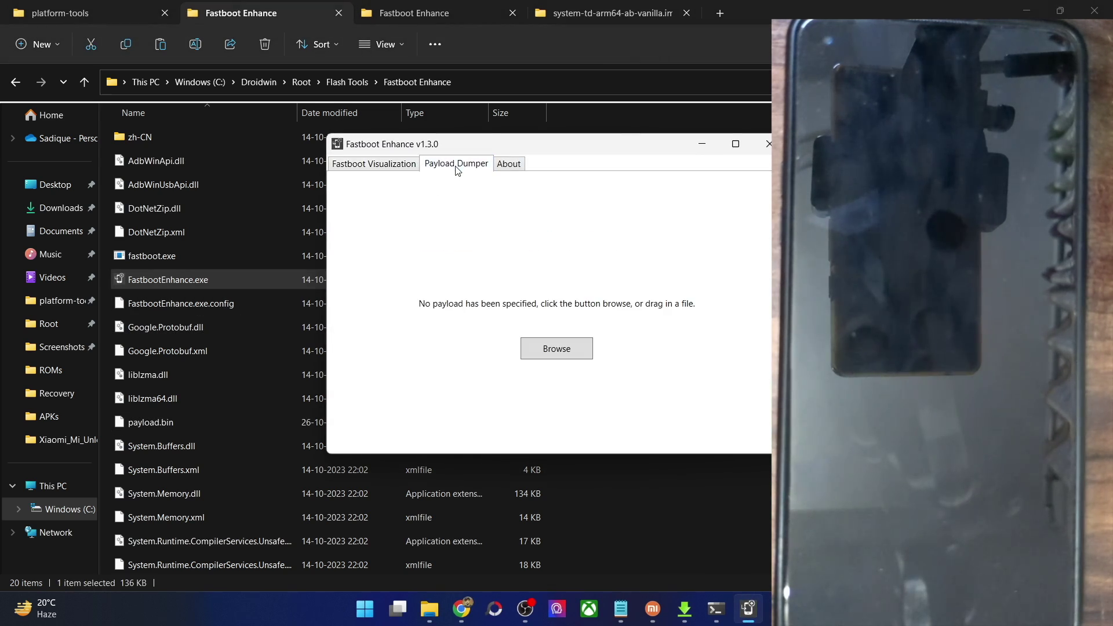
left_click(554, 348)
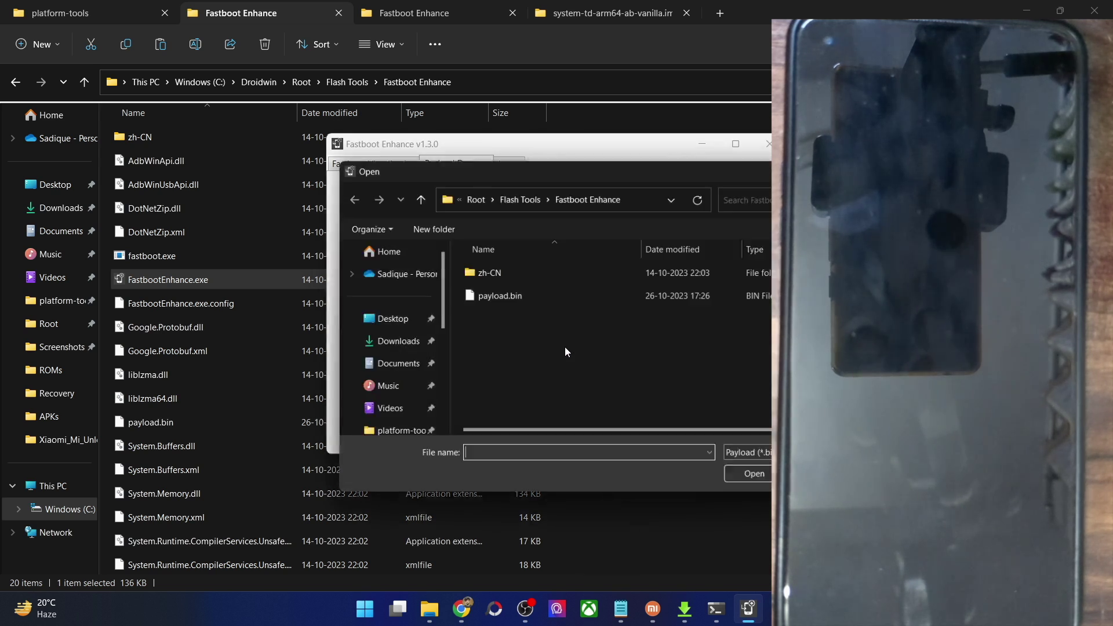
left_click(514, 299)
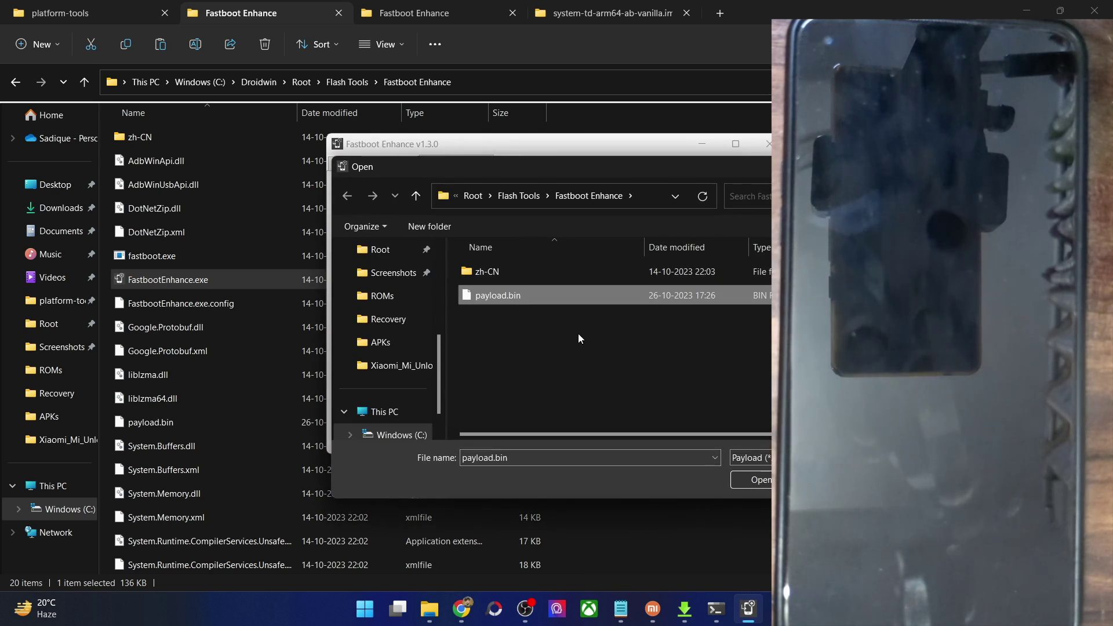
left_click(750, 479)
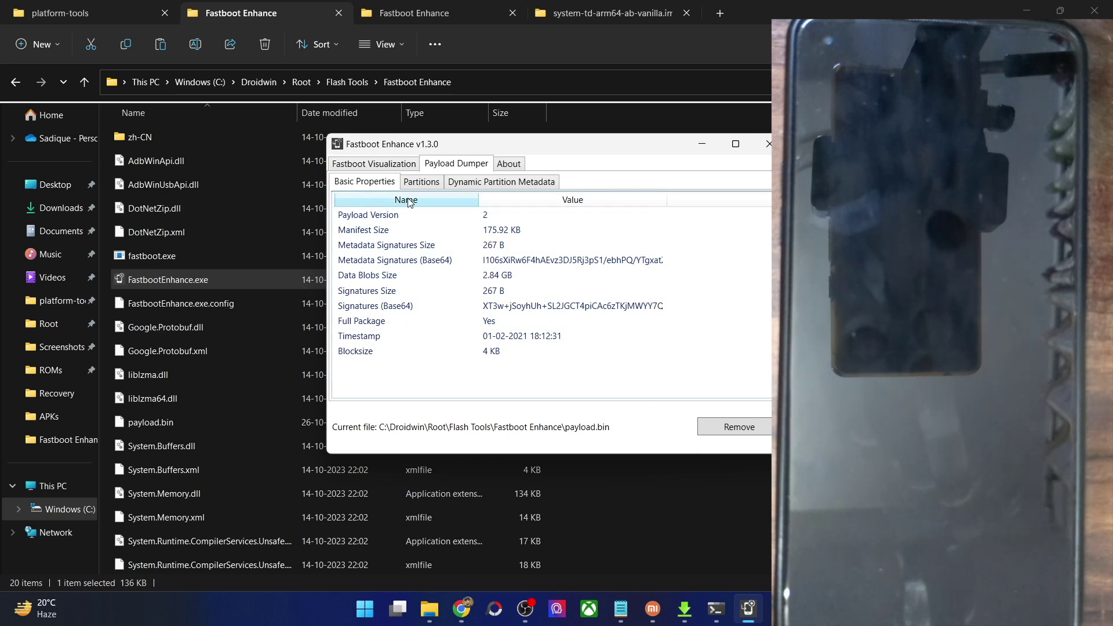
Extract the vbmeta partition image from the payload to the Desktop
left_click(422, 183)
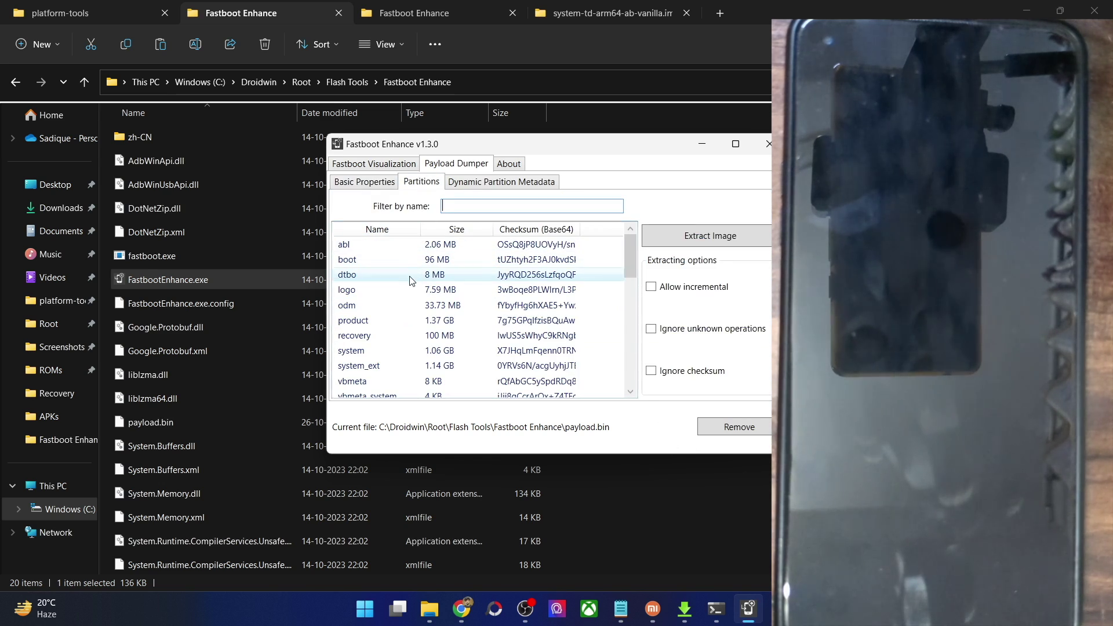
left_click(377, 383)
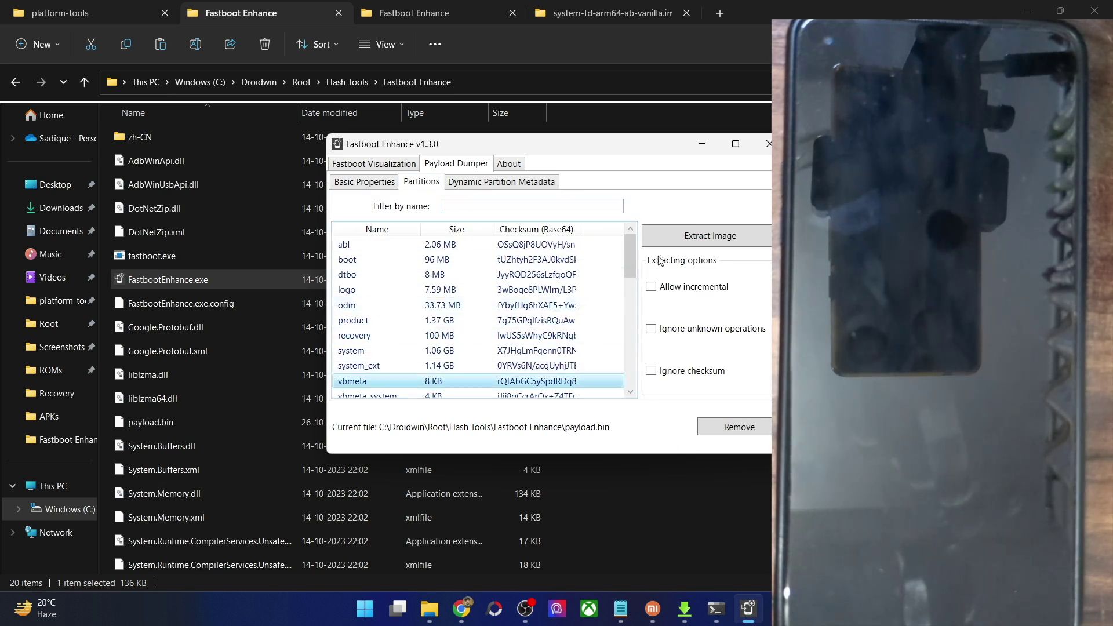
left_click(718, 242)
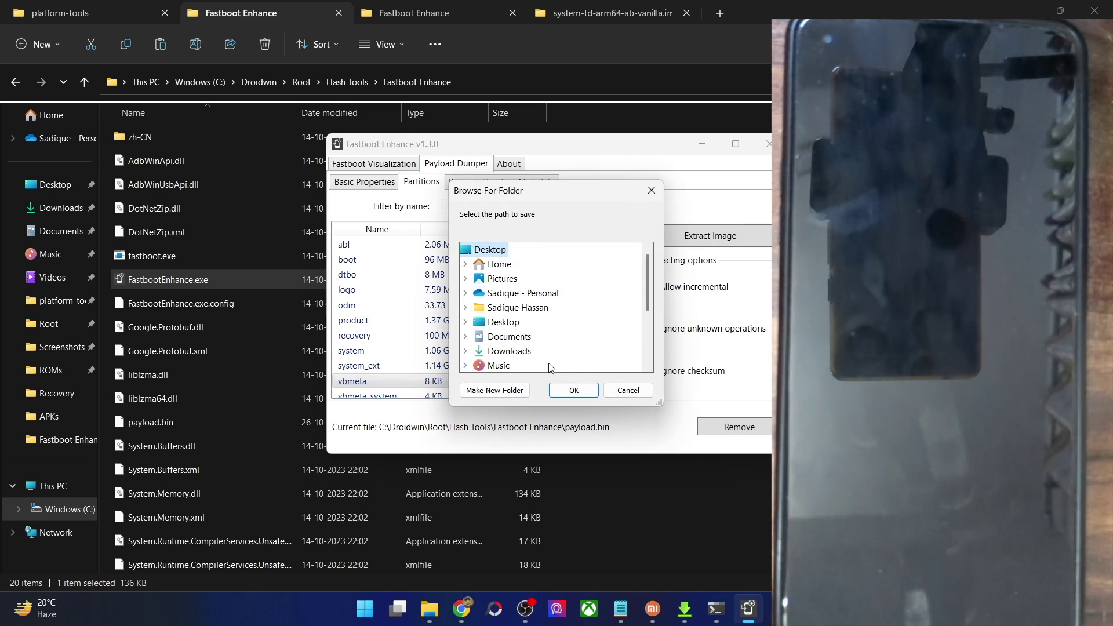
left_click(590, 392)
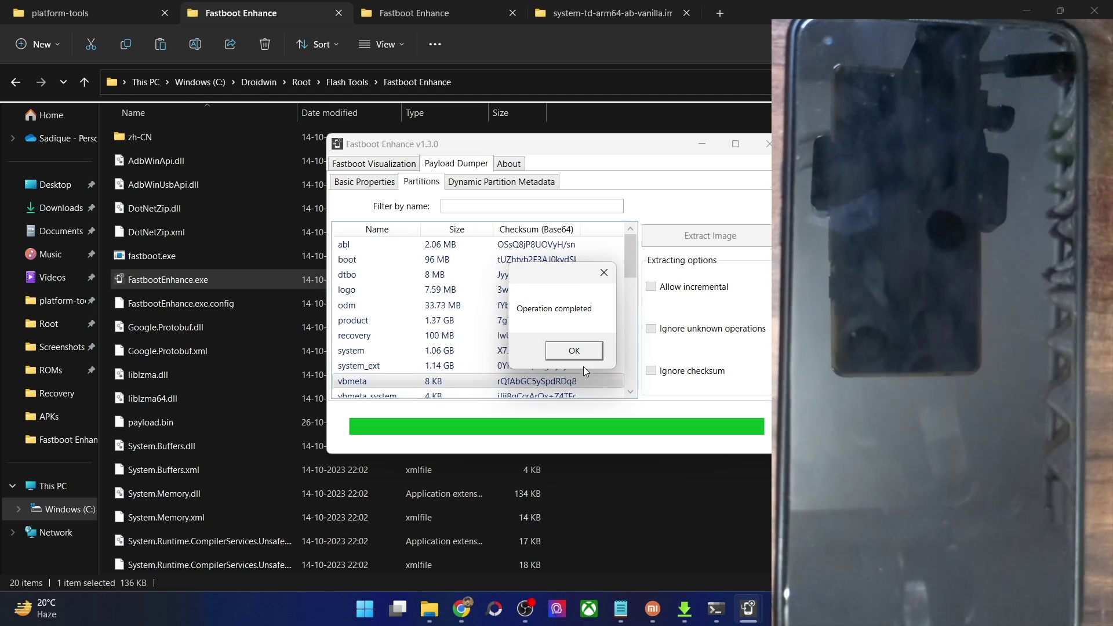
left_click(574, 351)
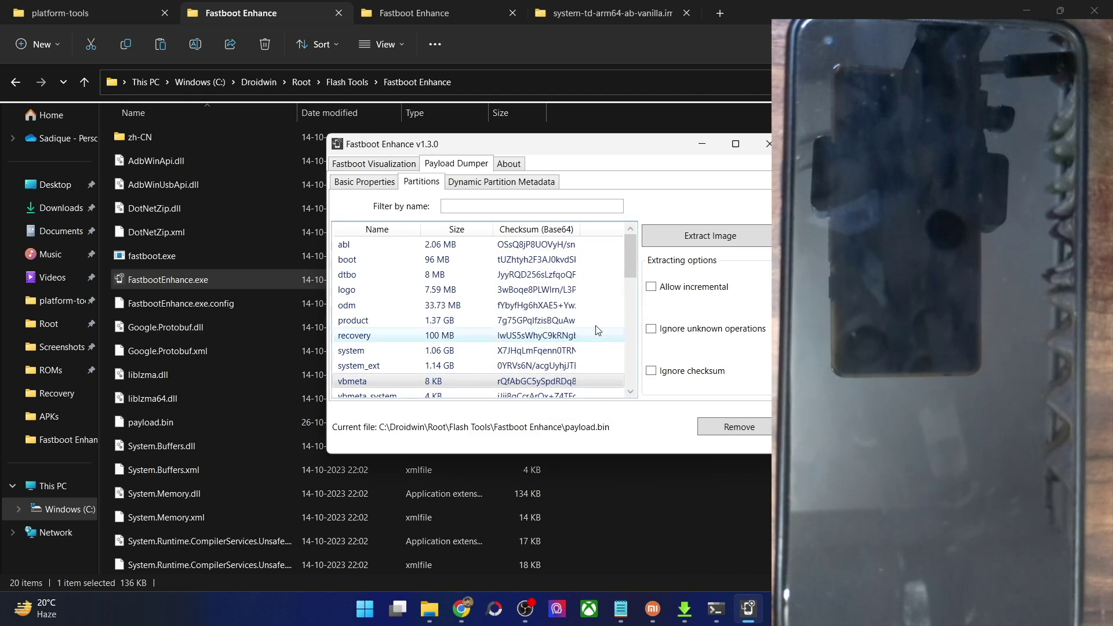
Close Fastboot Enhance and transfer vbmeta.img from the Desktop into the platform-tools folder, alongside the system image
left_click(769, 144)
left_click(1018, 15)
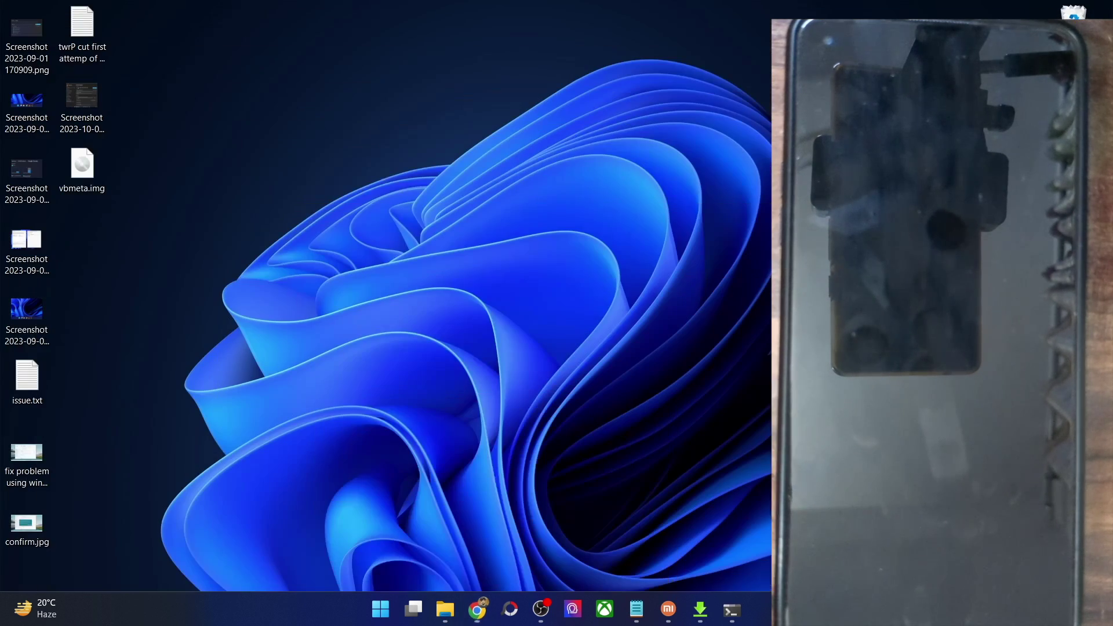
left_click(1030, 12)
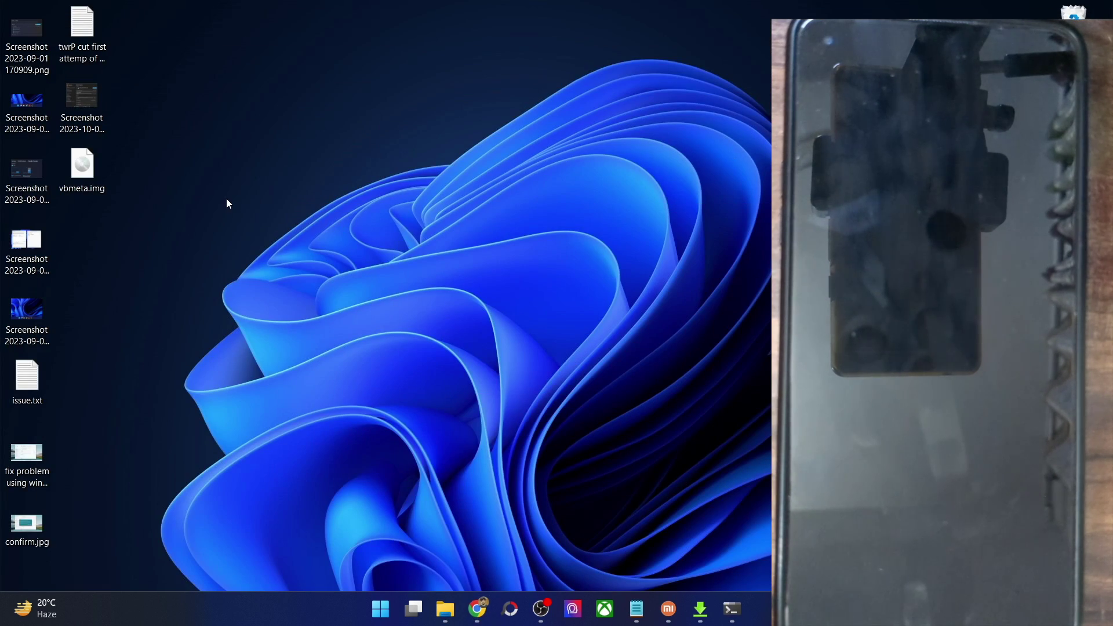
left_click(68, 179)
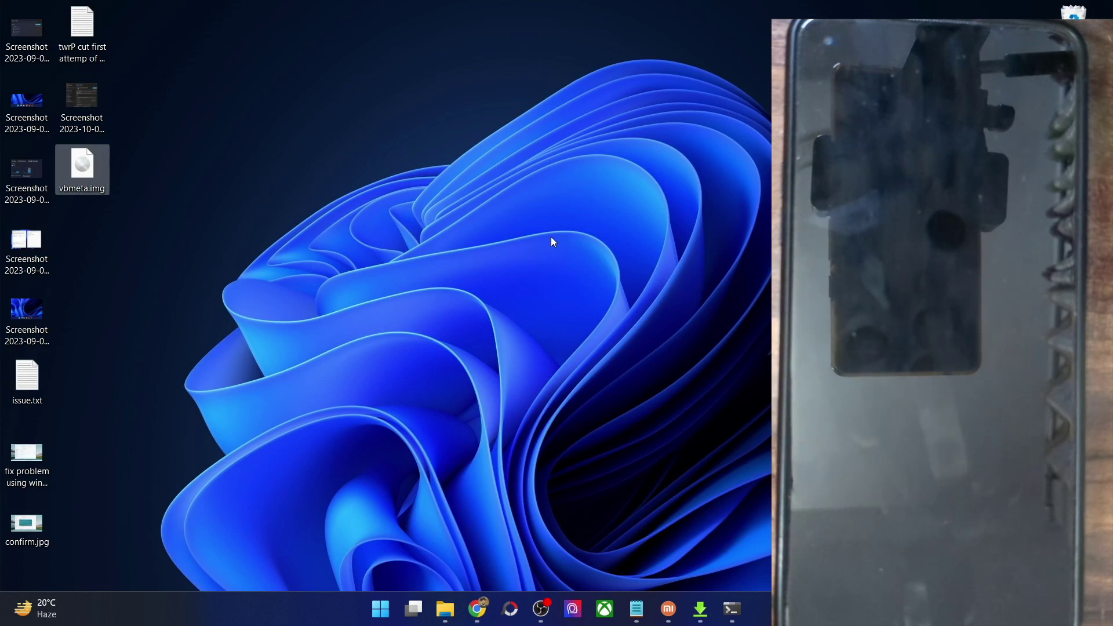
left_click(445, 609)
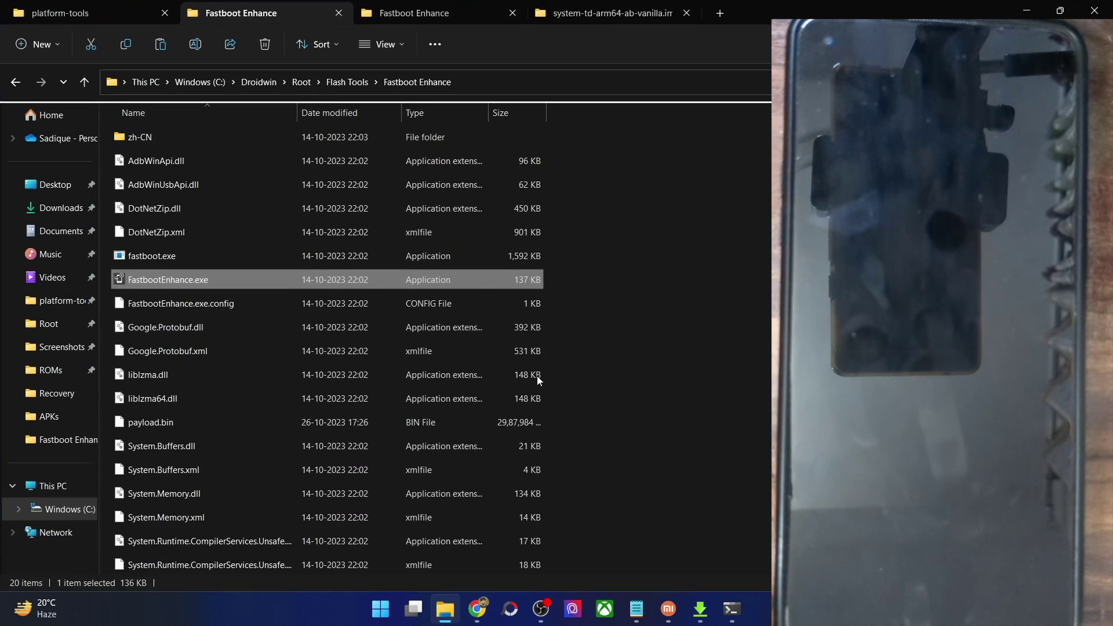
left_click(109, 17)
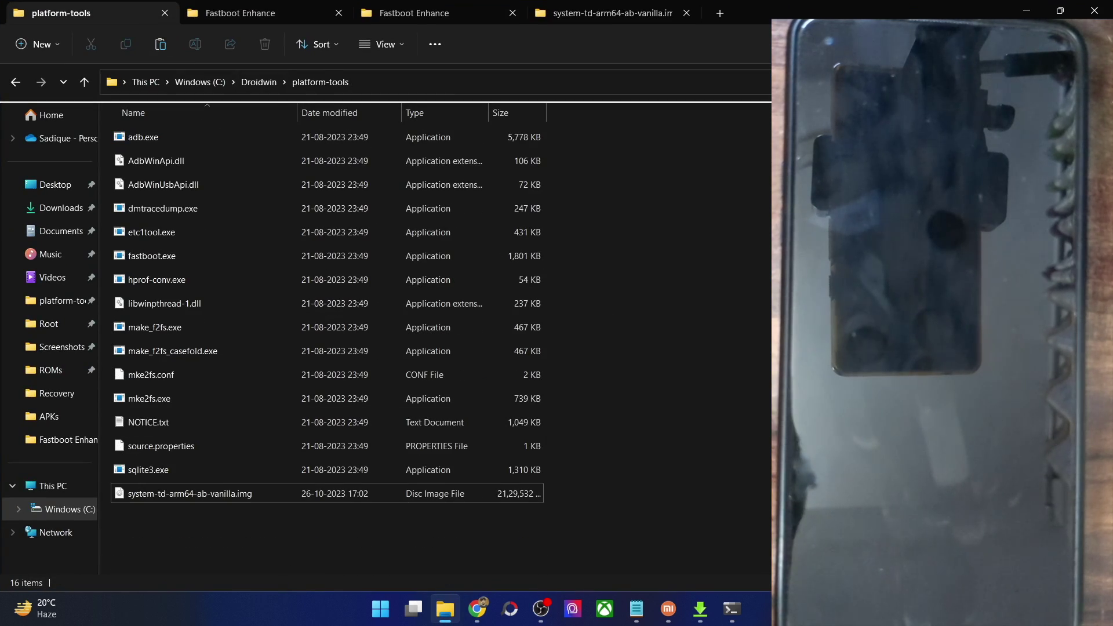
key("ctrl+v")
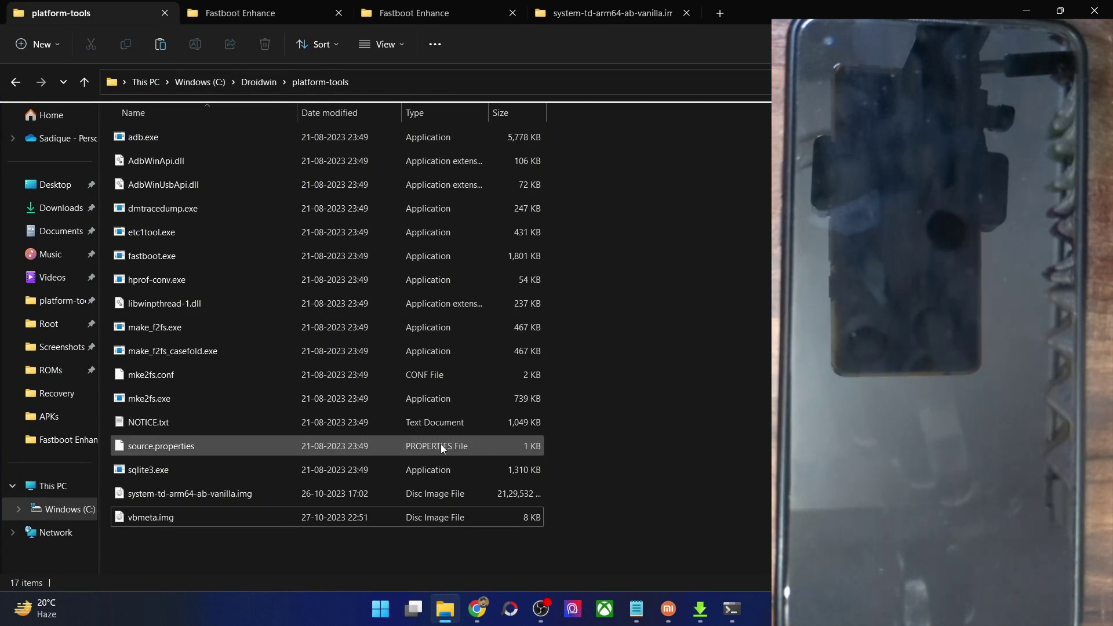
left_click(242, 500)
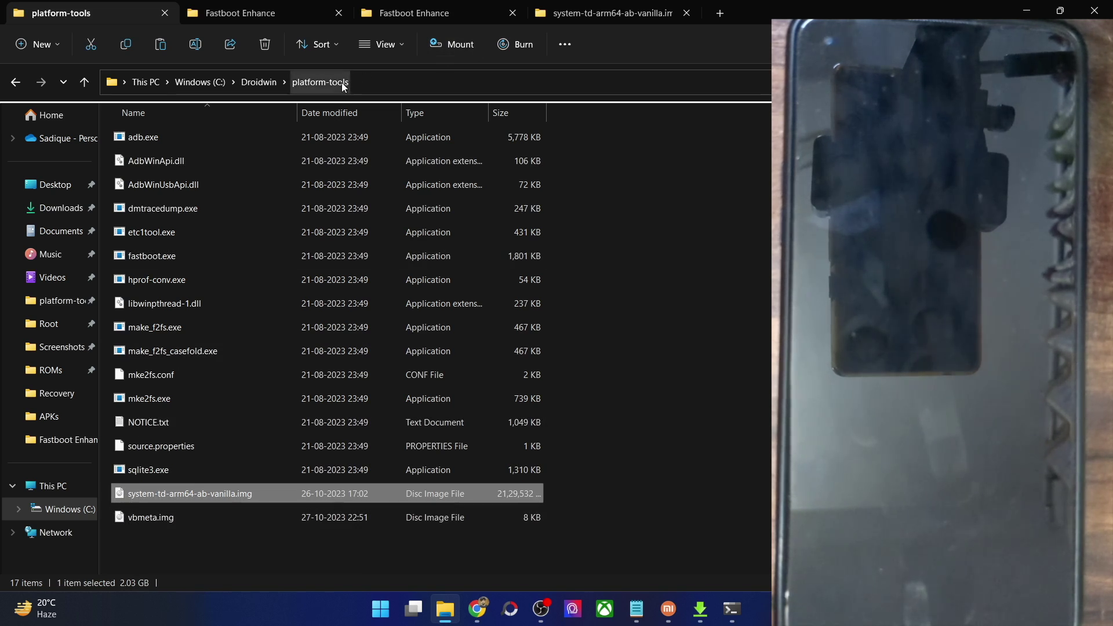
left_click(643, 388)
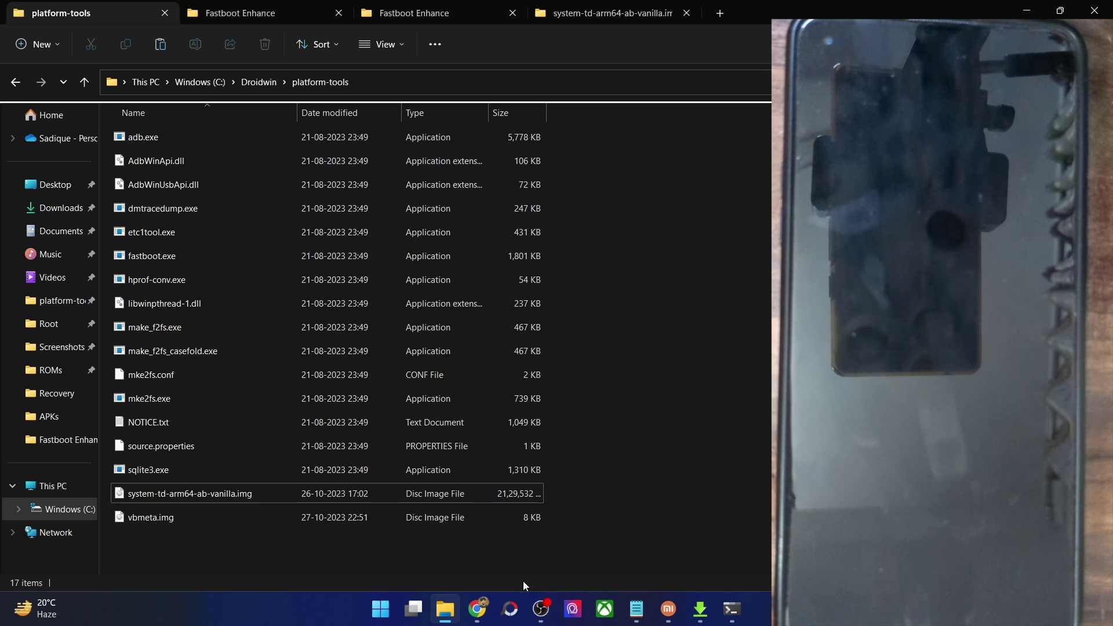
Check STEP 6 of the guide in Chrome, and reboot the phone to Fastboot Mode from Command Prompt with adb reboot bootloader
left_click(477, 609)
scroll(497, 343, "down", 3)
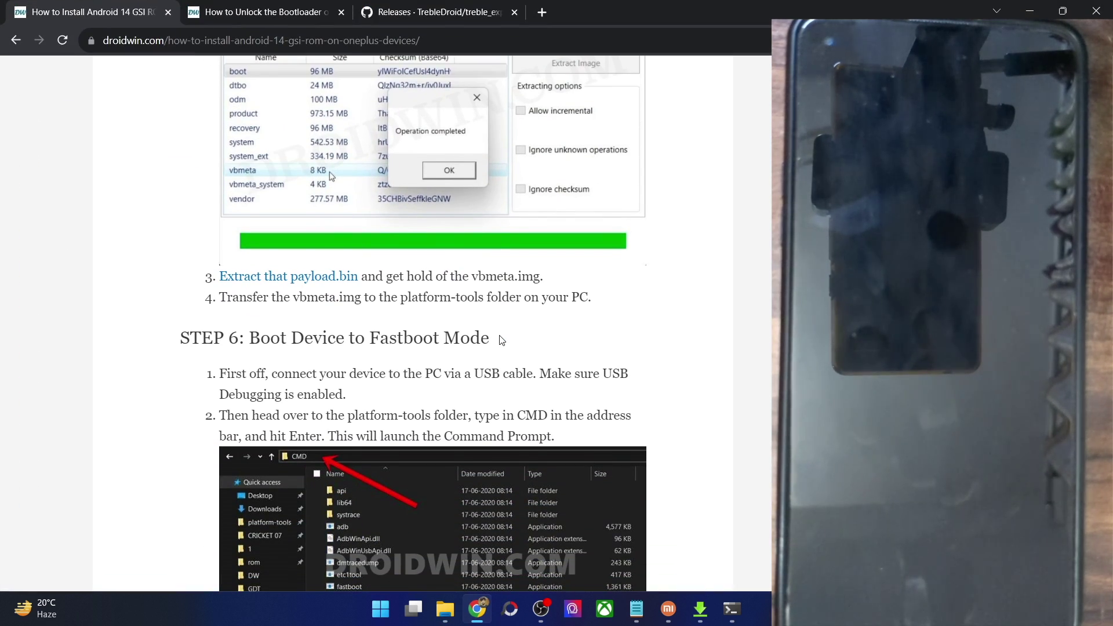
left_click(732, 609)
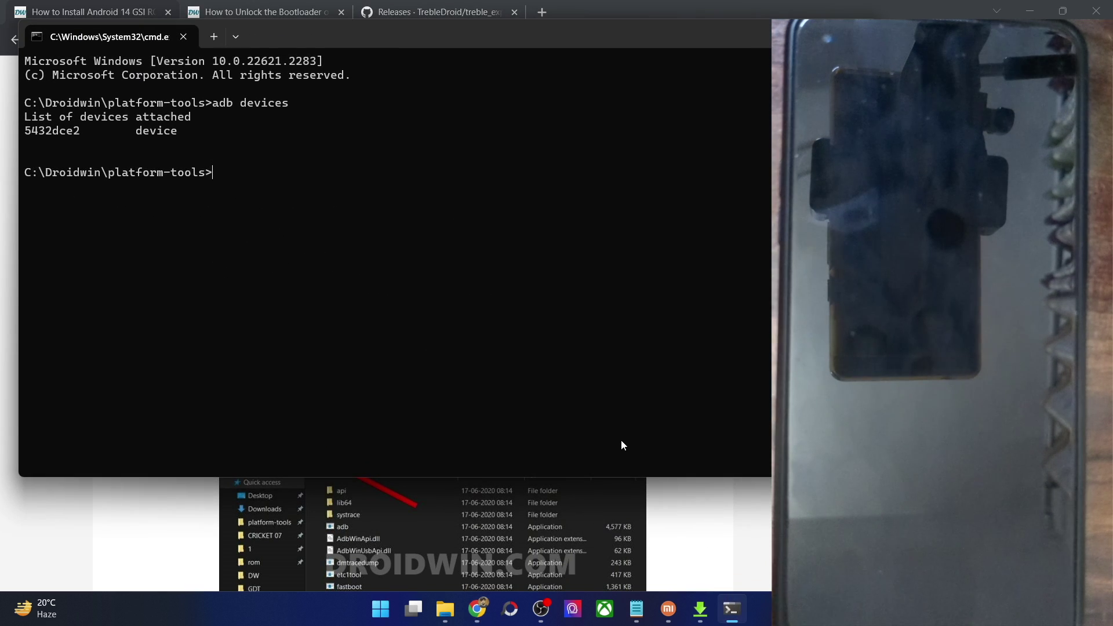
type("adb re")
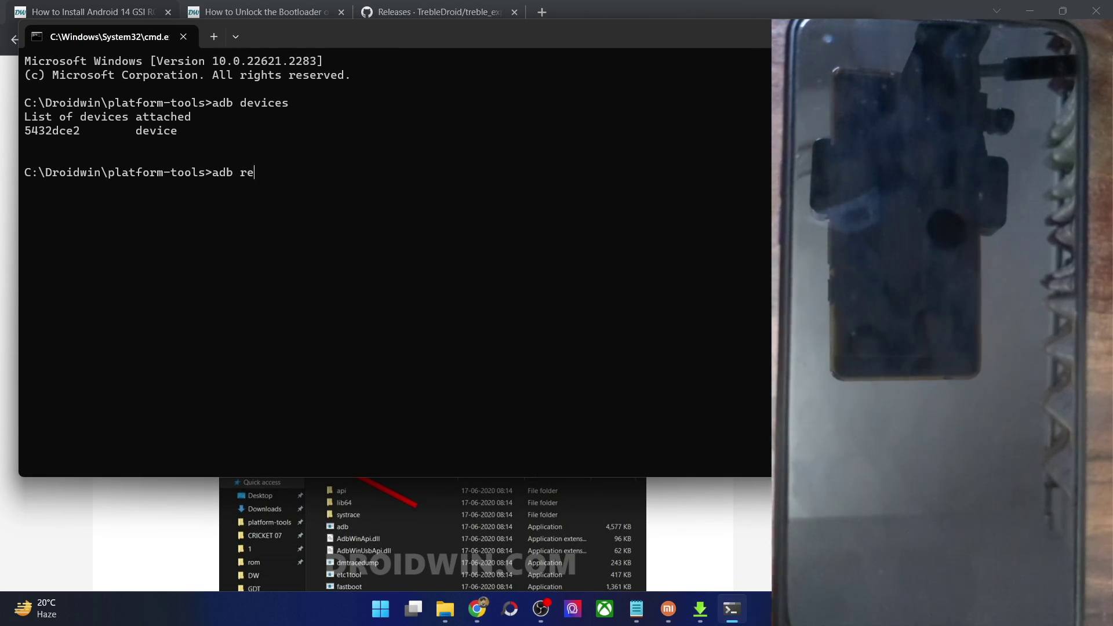
type("boot bootloader")
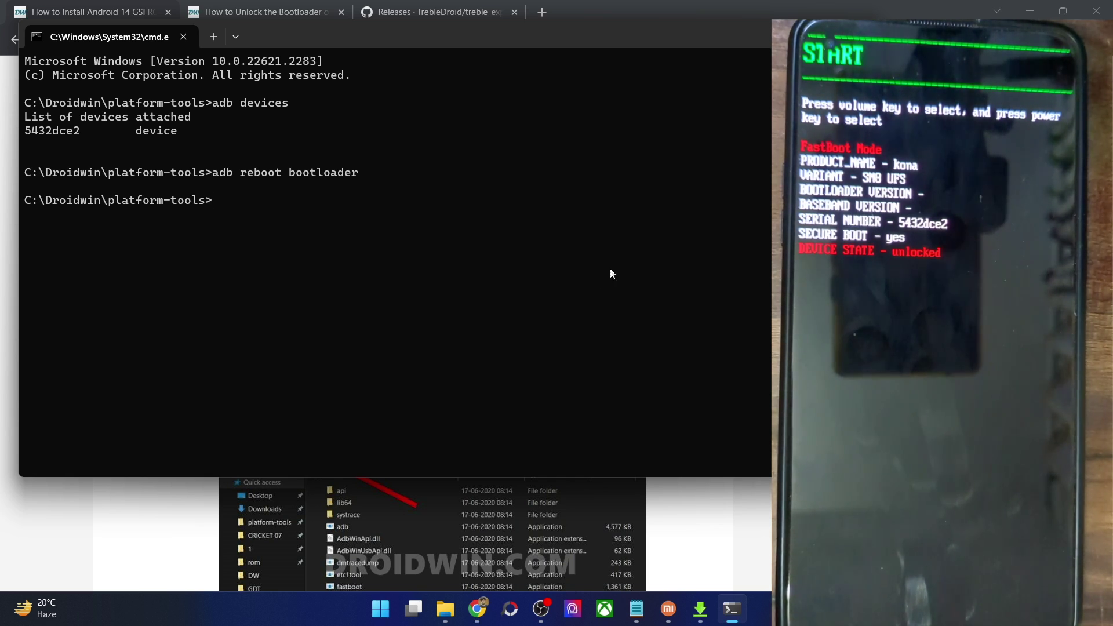
Read the guide's Fastboot connection check and run fastboot devices in the Command Prompt to verify that the phone is connected
key("alt+Tab")
scroll(530, 282, "down", 15)
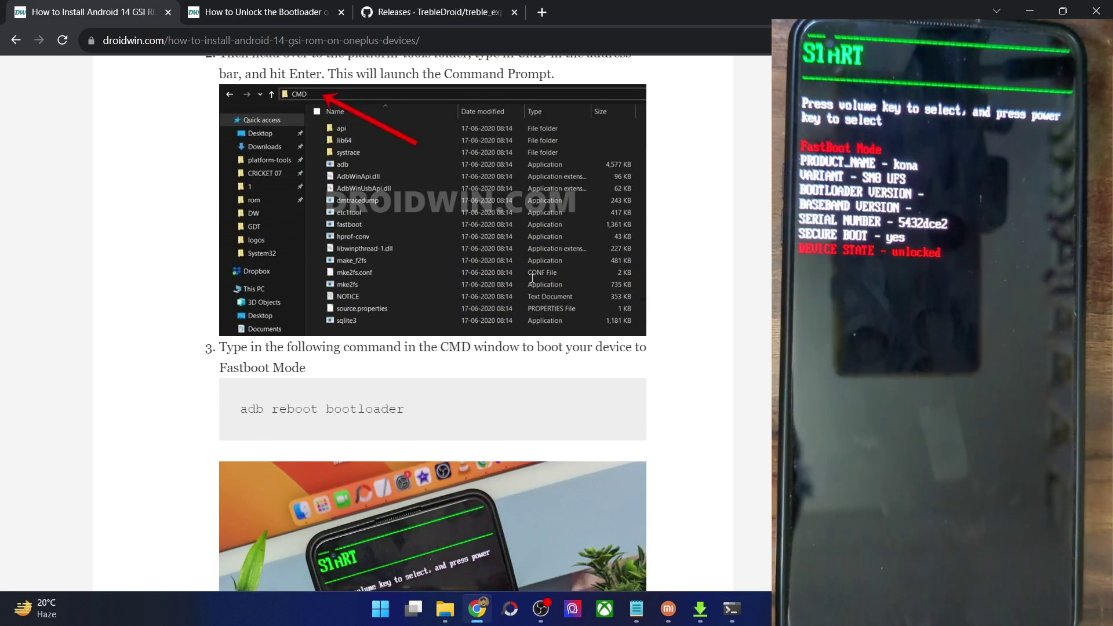
scroll(530, 281, "down", 6)
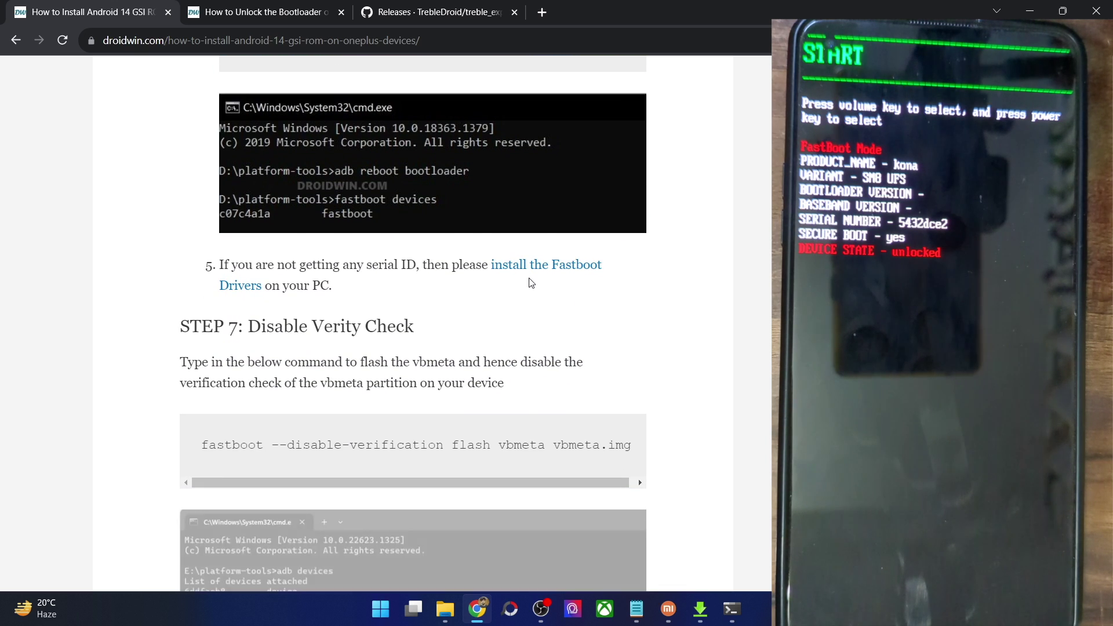
scroll(529, 281, "up", 5)
scroll(529, 280, "up", 1)
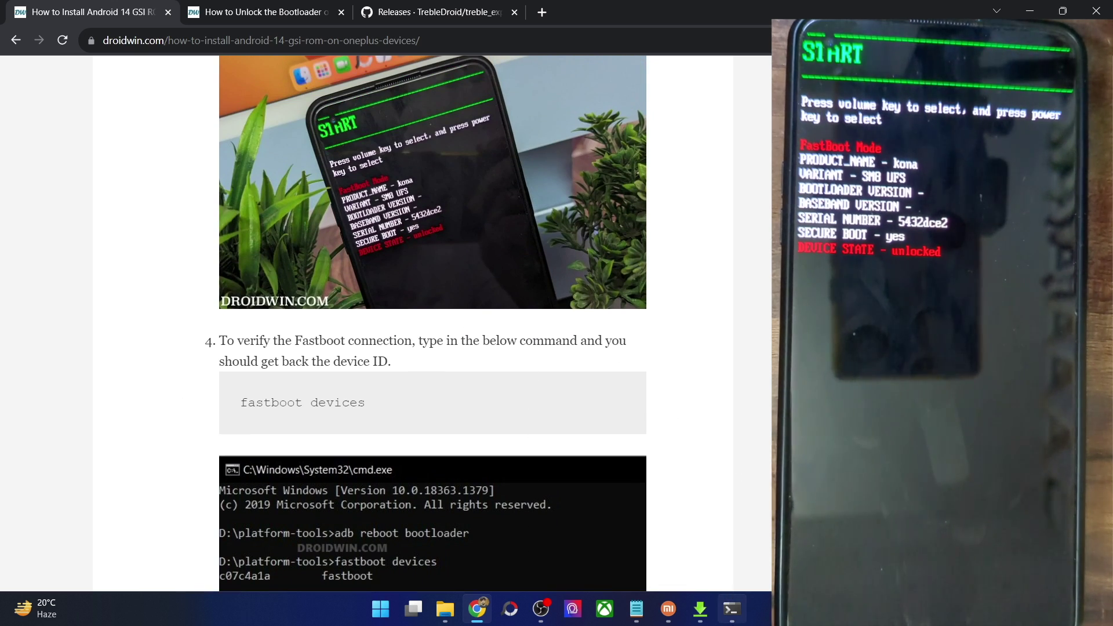
key("alt+Tab")
type("fastboot de")
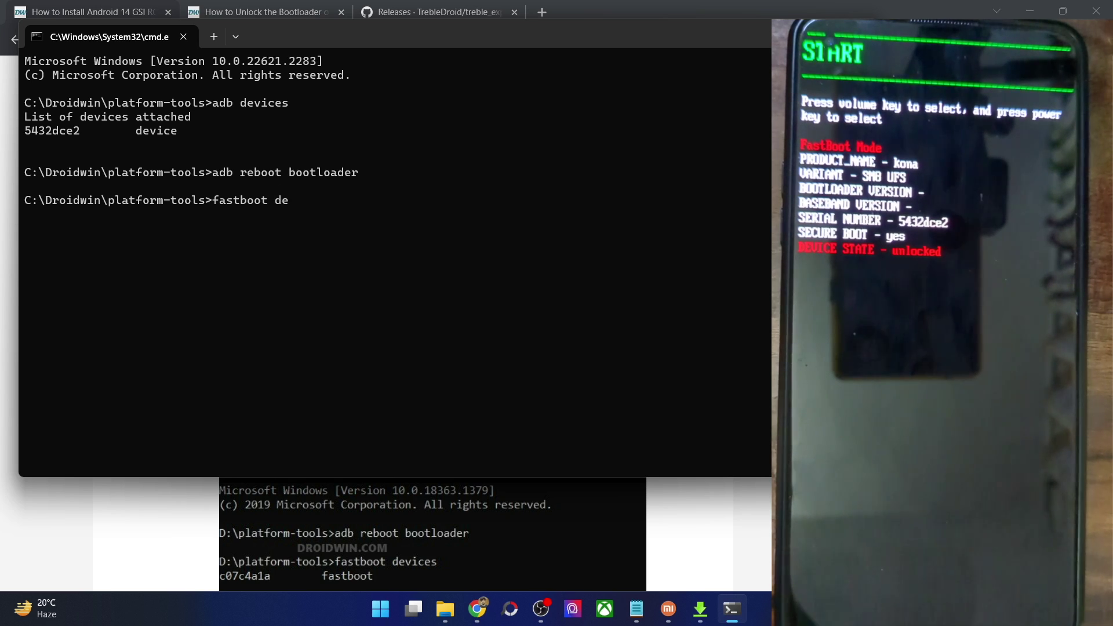
type("vices")
key("Return")
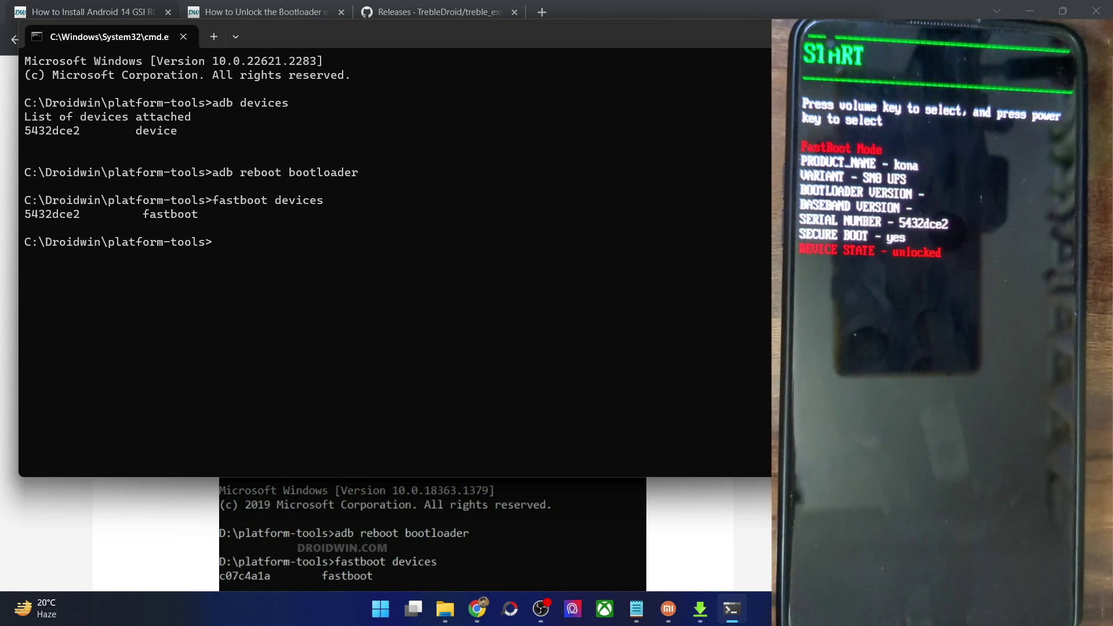
double_click(64, 217)
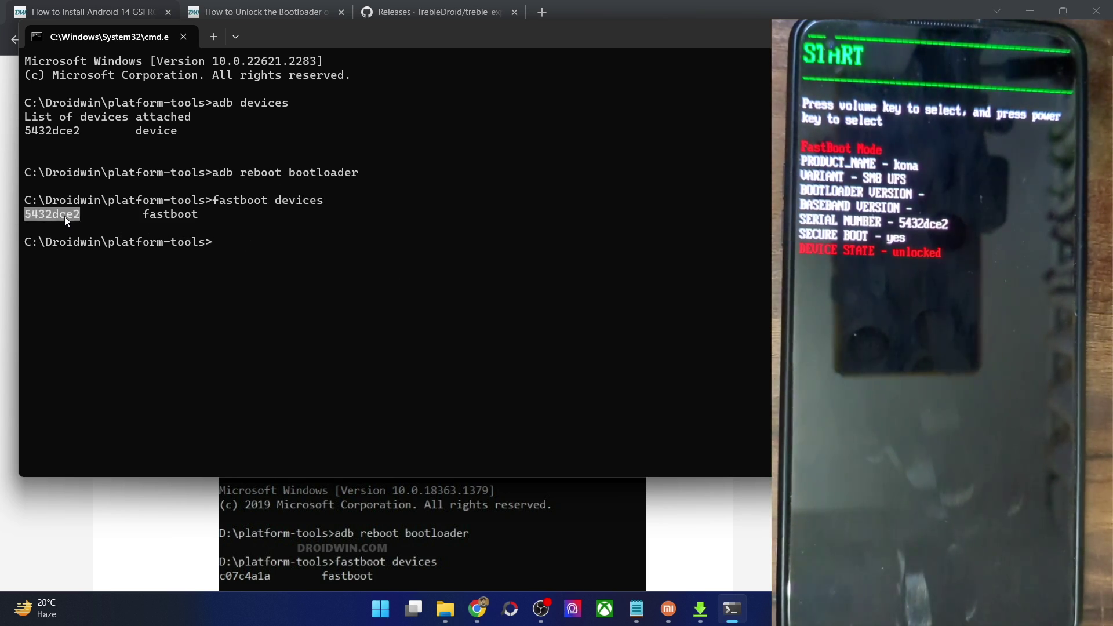
Read the guide's Fastboot Drivers note and inspect the Android Phone category in Device Manager for the bootloader interface, then close Device Manager
key("alt+Tab")
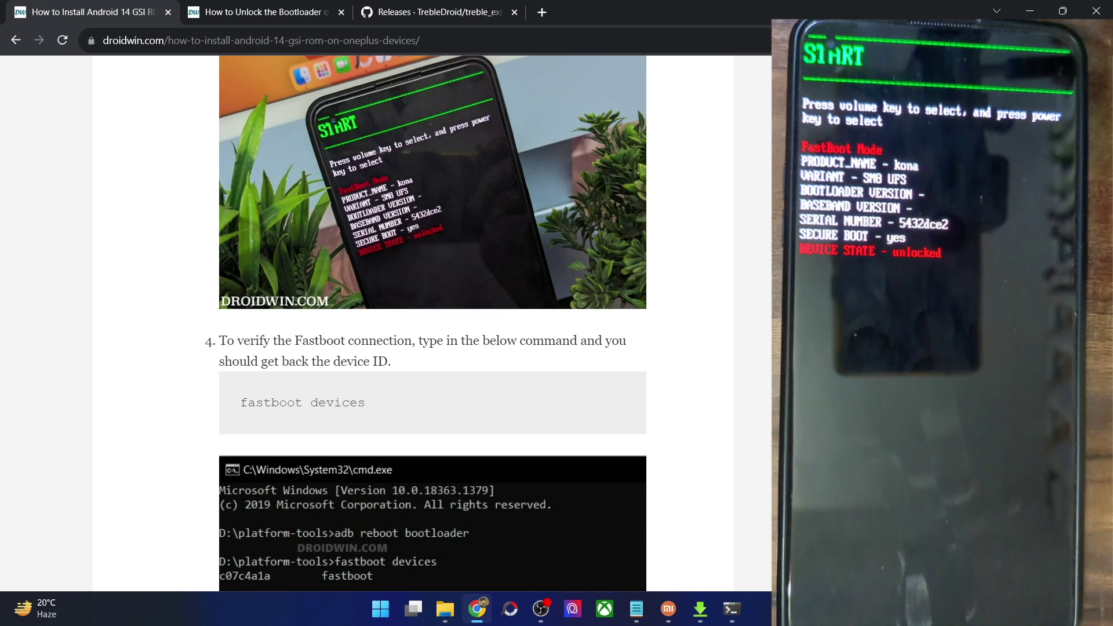
scroll(671, 293, "down", 6)
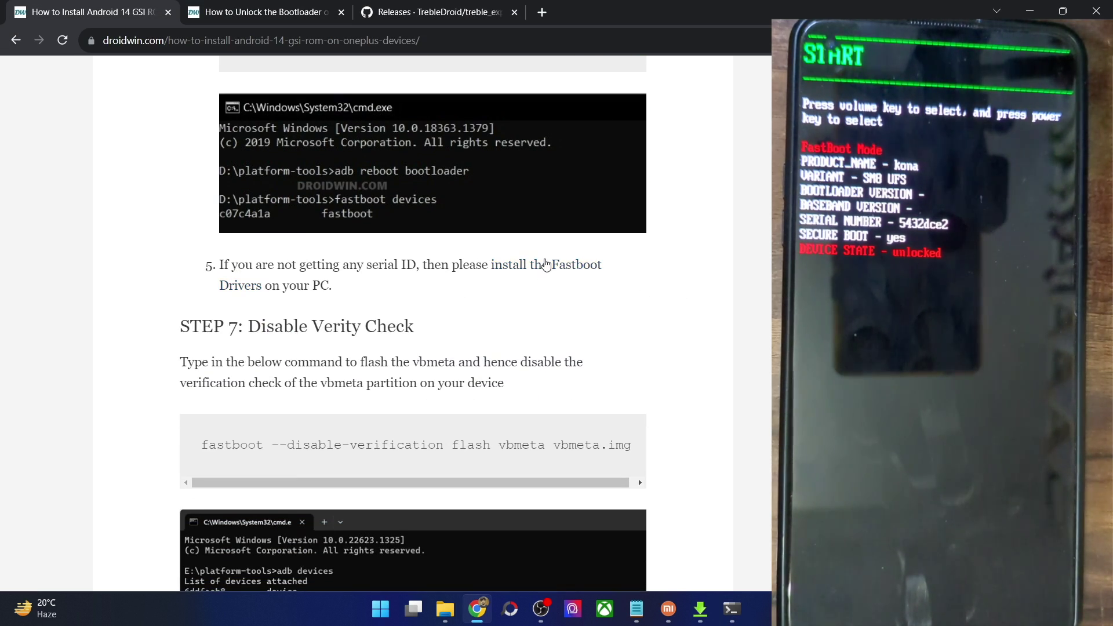
scroll(551, 269, "up", 2)
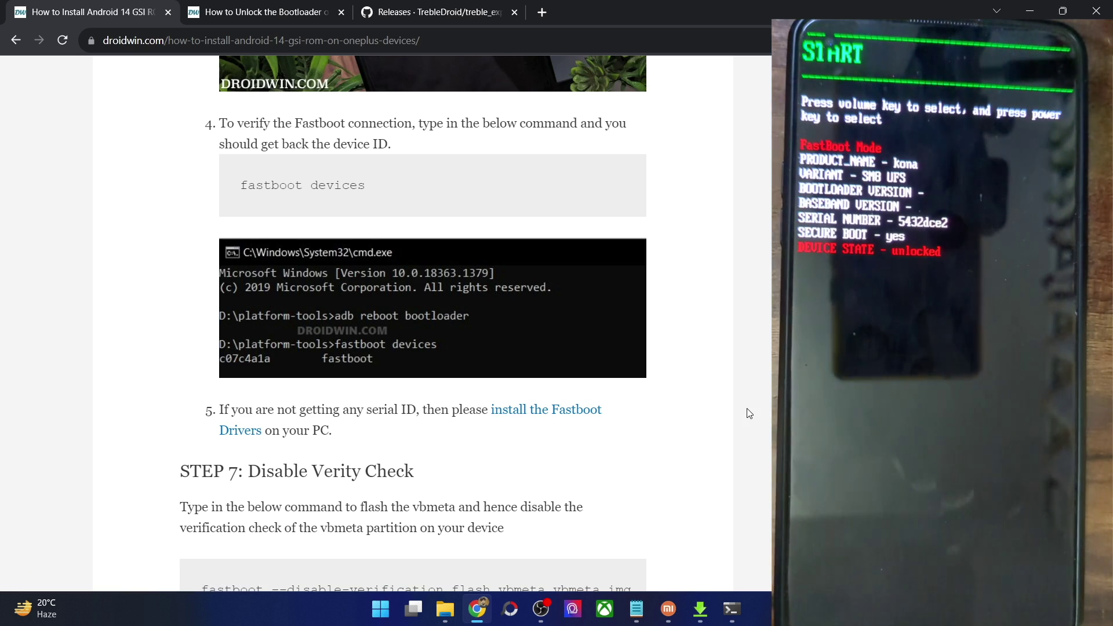
key("super+x")
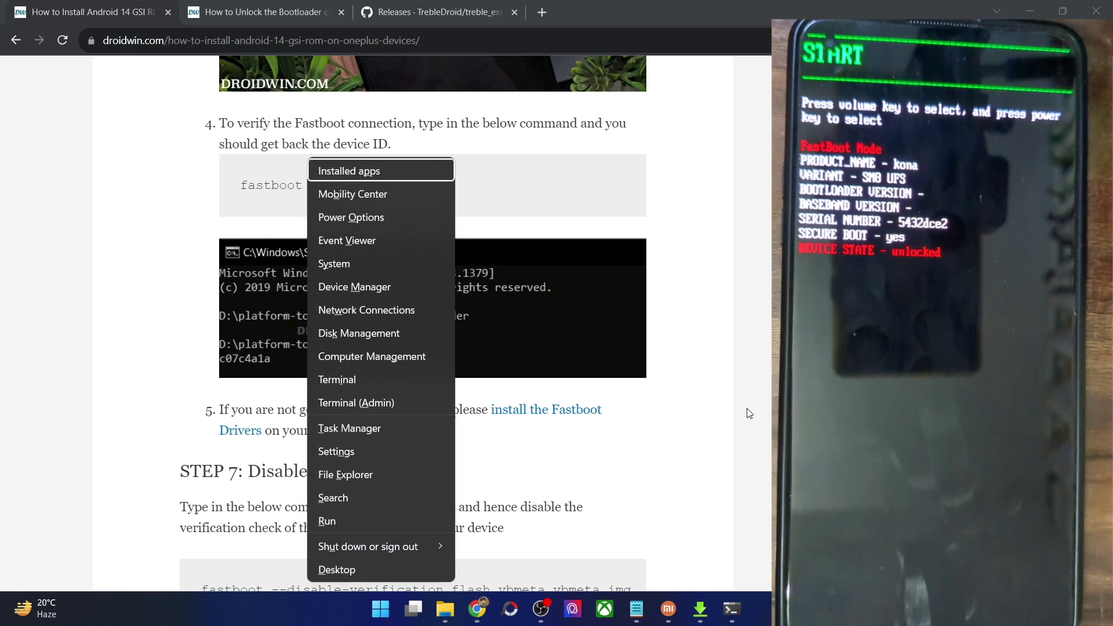
left_click(373, 290)
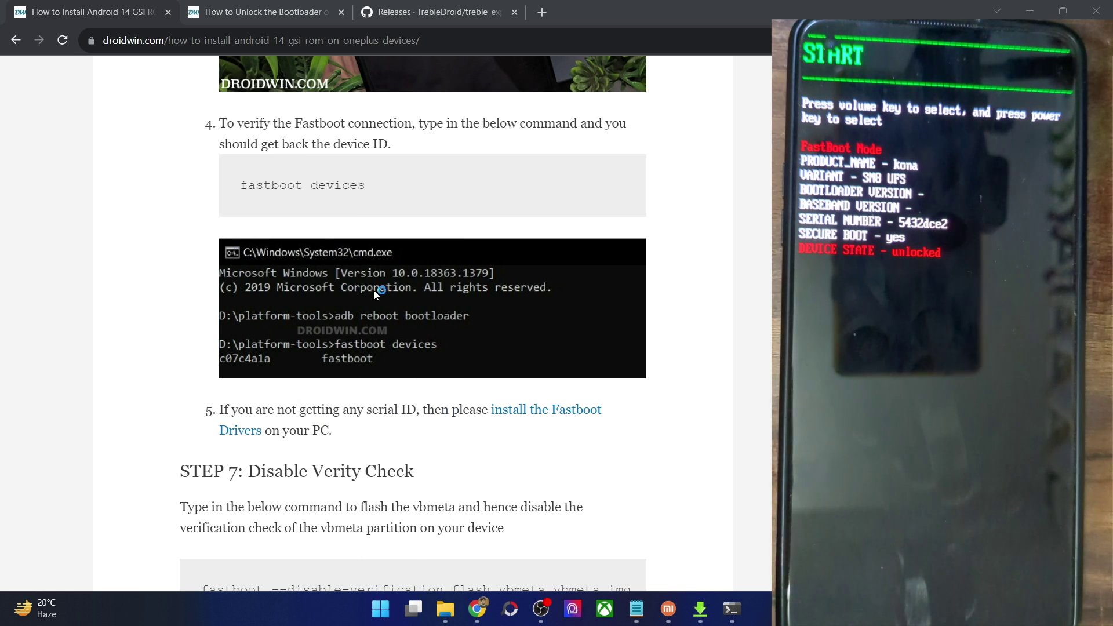
left_click(126, 116)
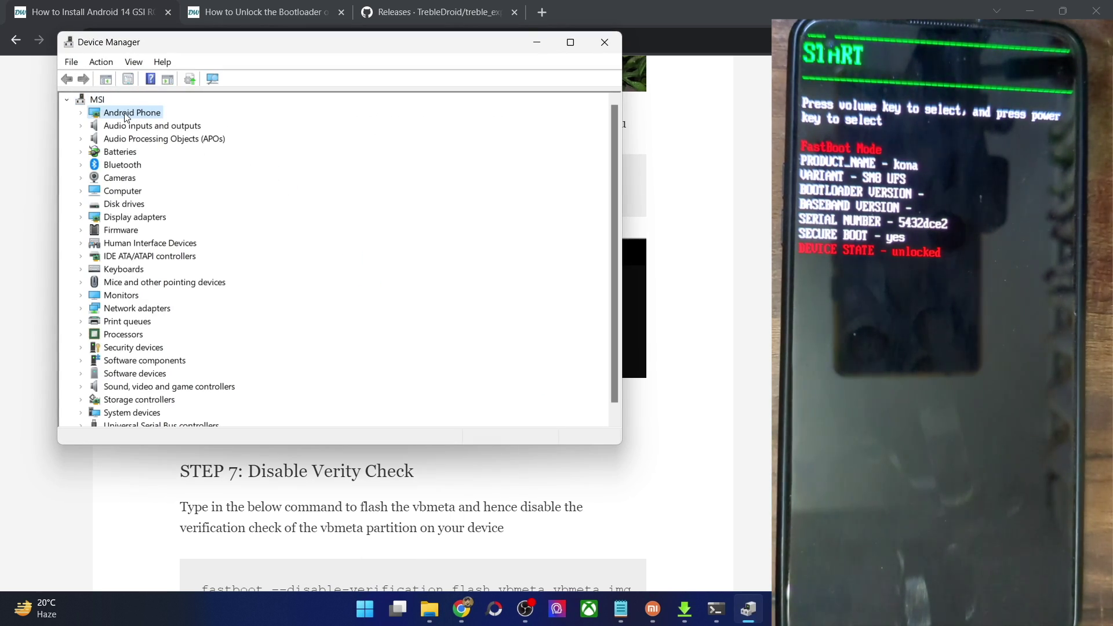
left_click(81, 112)
left_click(168, 127)
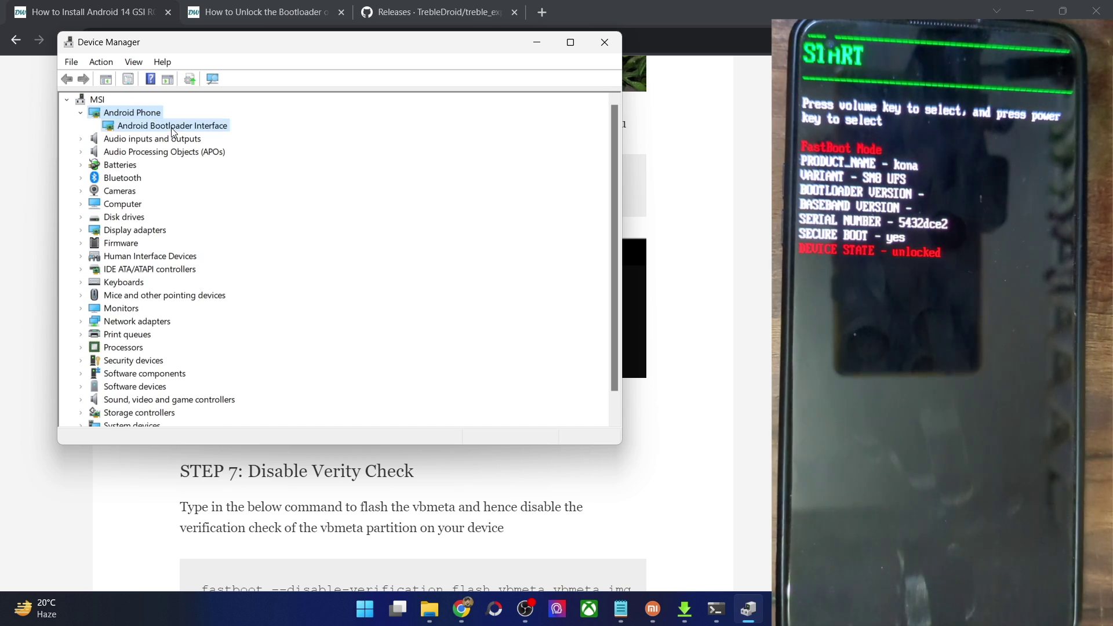
left_click(605, 42)
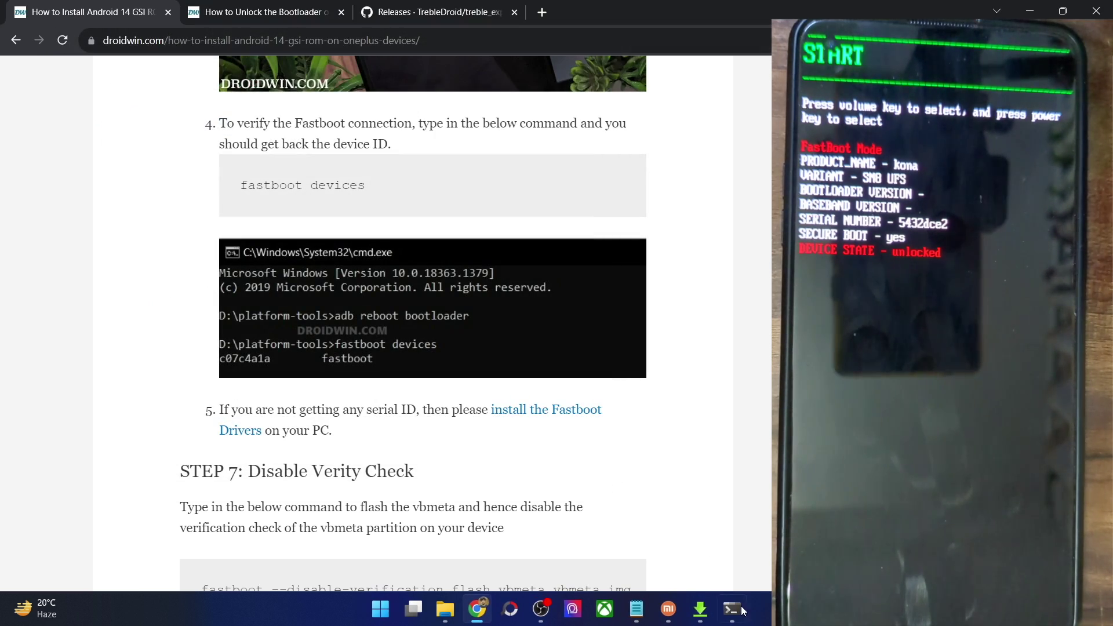
Return to the guide's STEP 7: Disable Verity Check and select the command fastboot --disable-verification flash vbmeta vbmeta.img
left_click(732, 609)
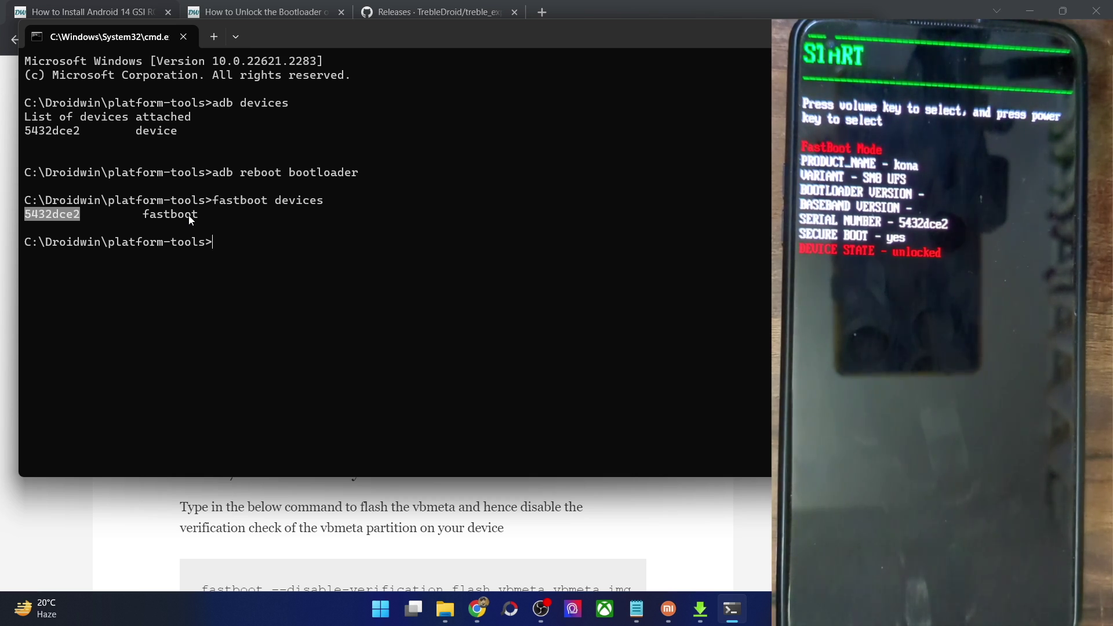
key("alt+Tab")
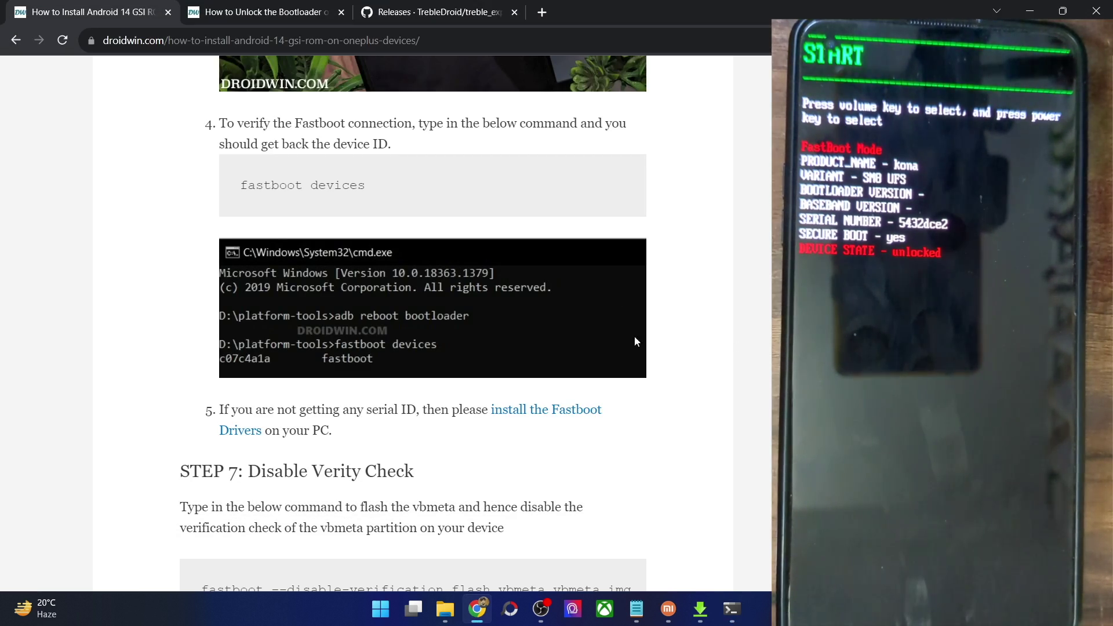
scroll(599, 326, "down", 2)
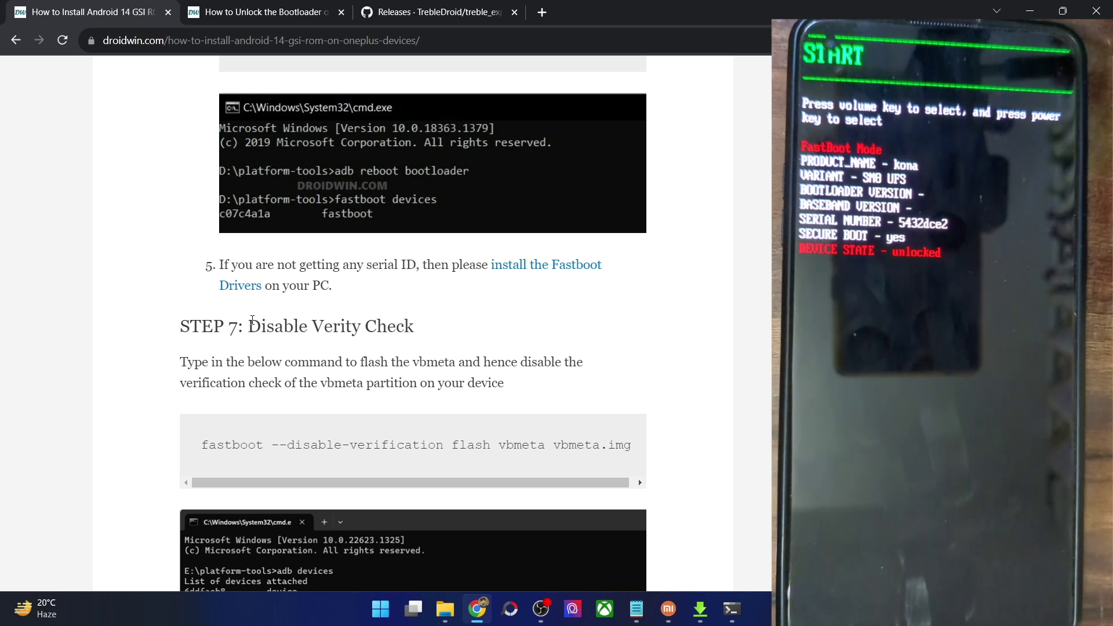
left_click_drag(250, 325, 443, 337)
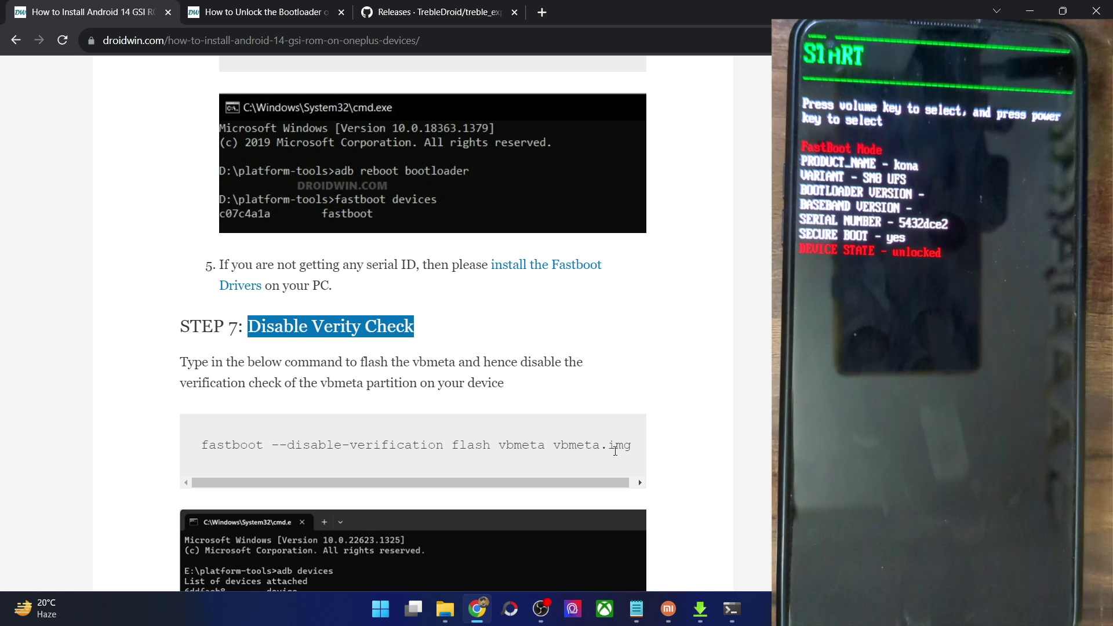
triple_click(588, 441)
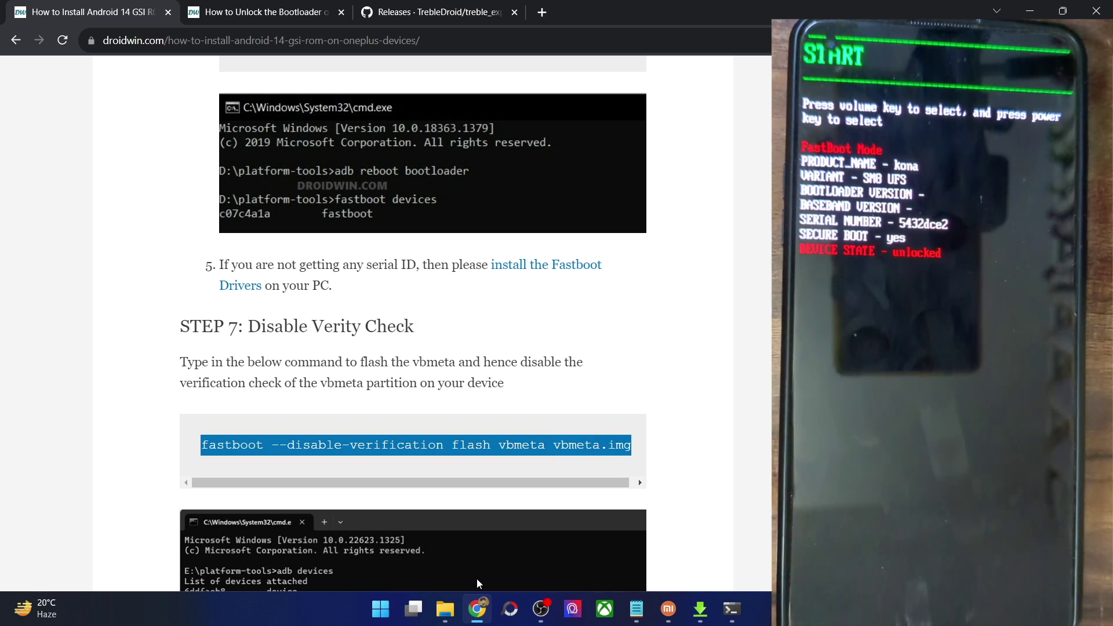
Check vbmeta.img in the platform-tools folder in File Explorer, and try to paste the copied flash command into Command Prompt
left_click(439, 607)
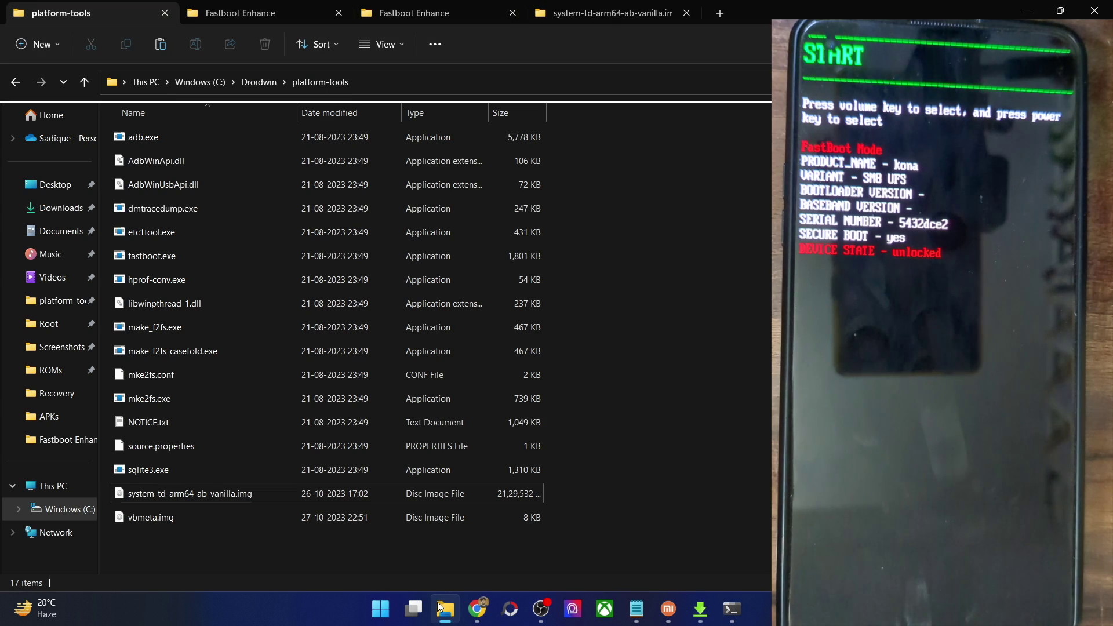
left_click(200, 522)
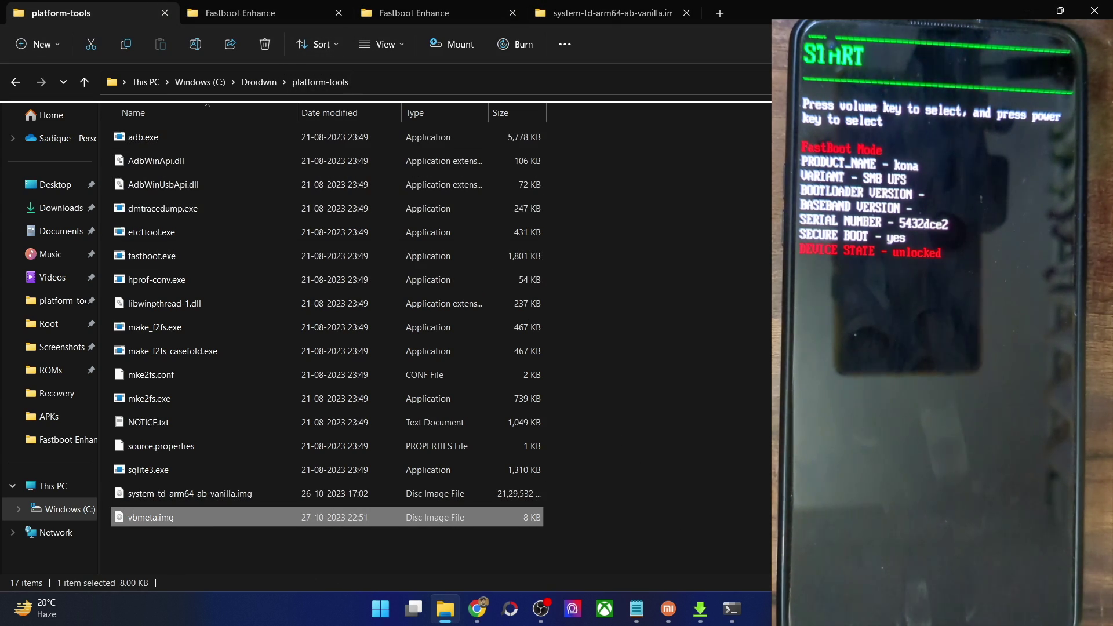
left_click(740, 613)
key("ctrl+c")
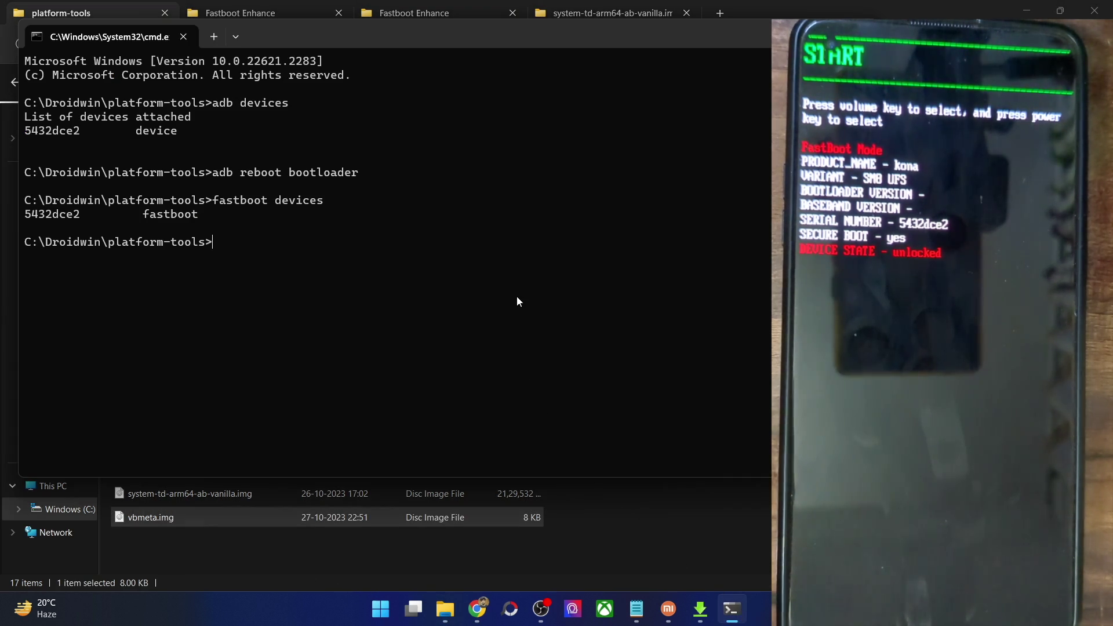
key("ctrl+v")
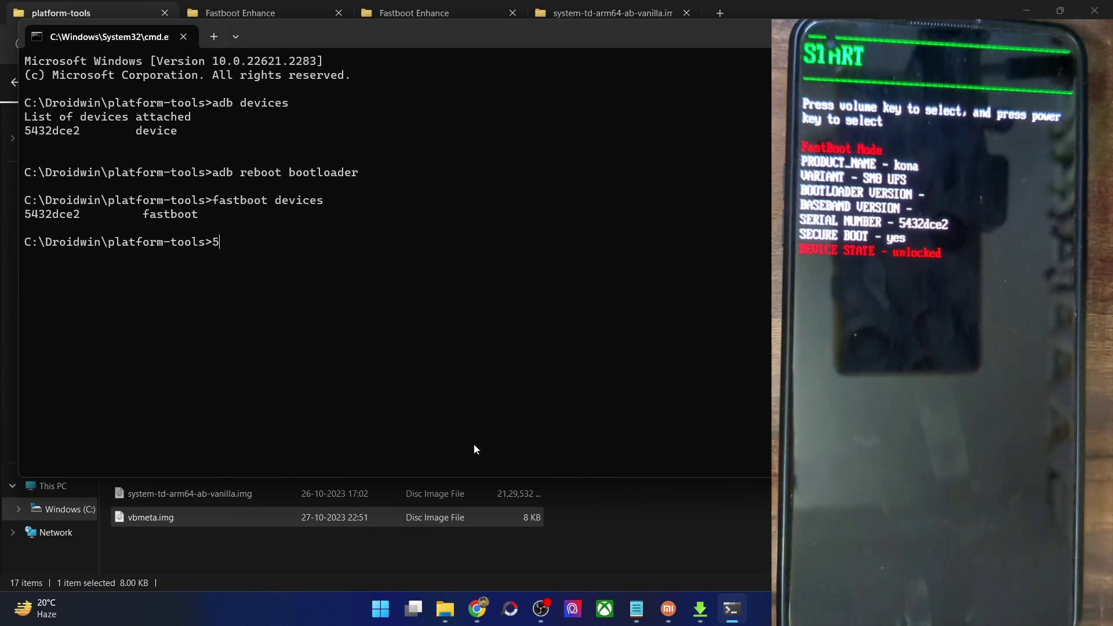
Copy the guide's STEP 7 command from Chrome and run fastboot --disable-verification flash vbmeta vbmeta.img in Command Prompt
left_click(478, 609)
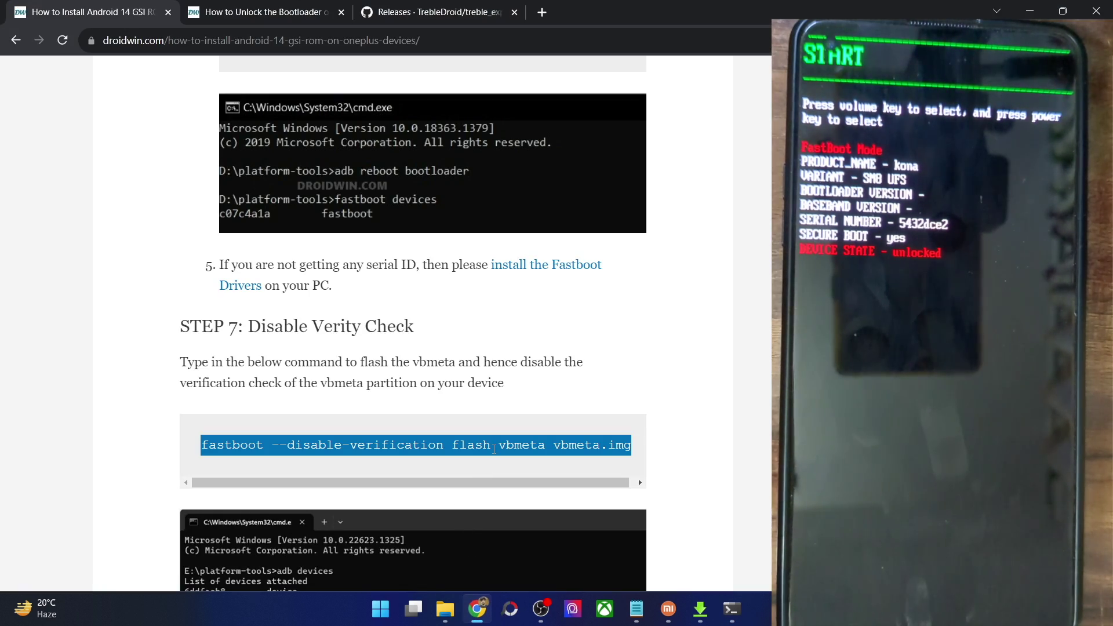
mouse_move(731, 608)
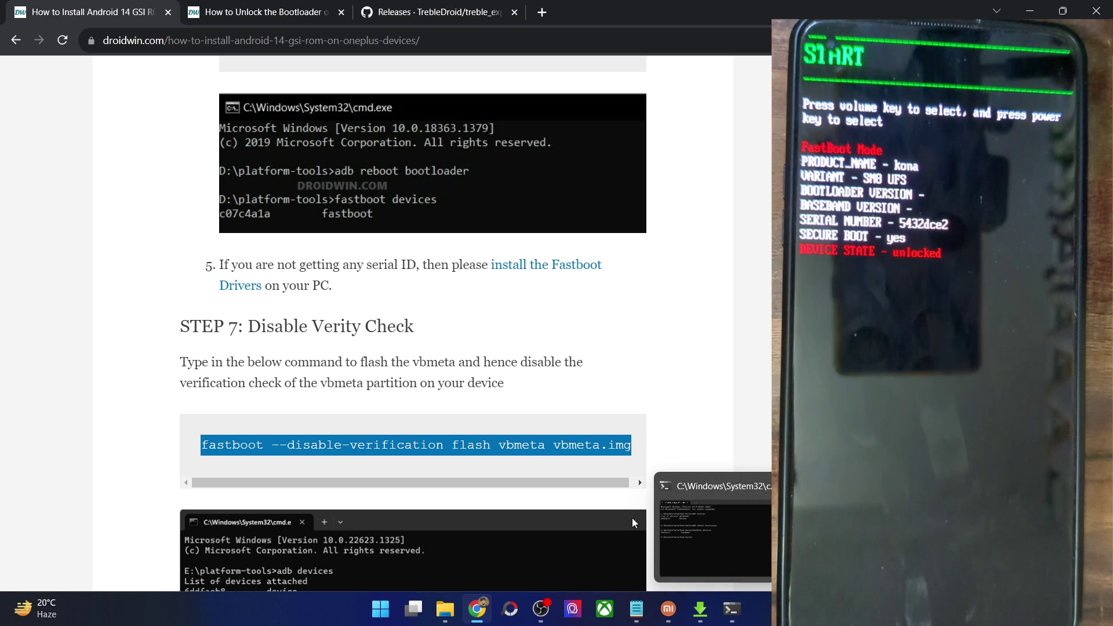
key("ctrl+c")
key("alt+Tab")
key("ctrl+v")
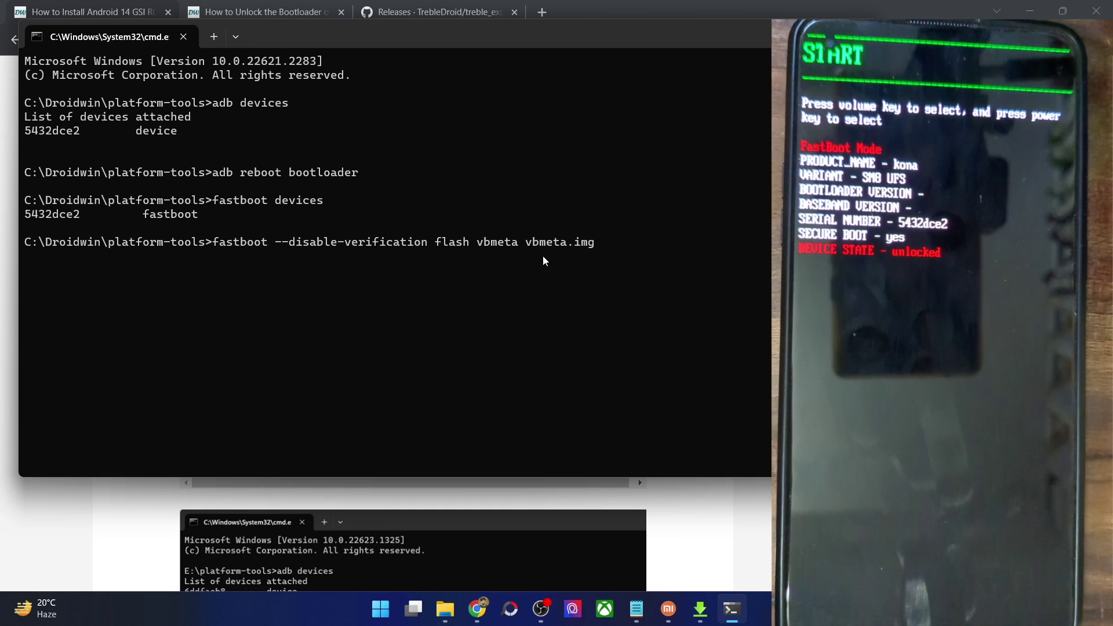
key("Return")
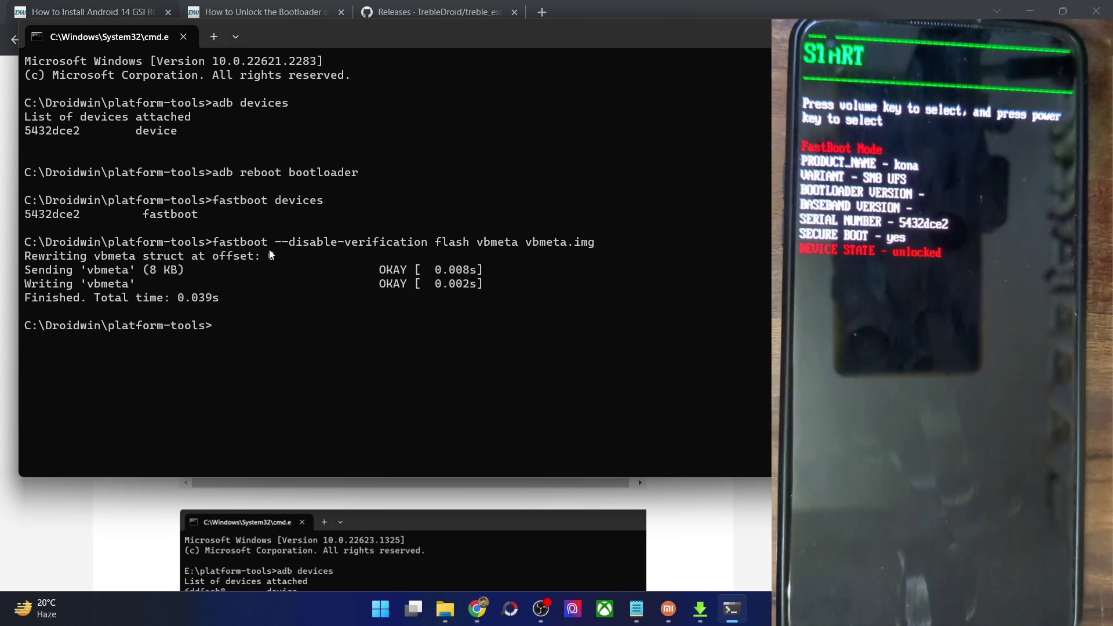
left_click_drag(291, 246, 408, 242)
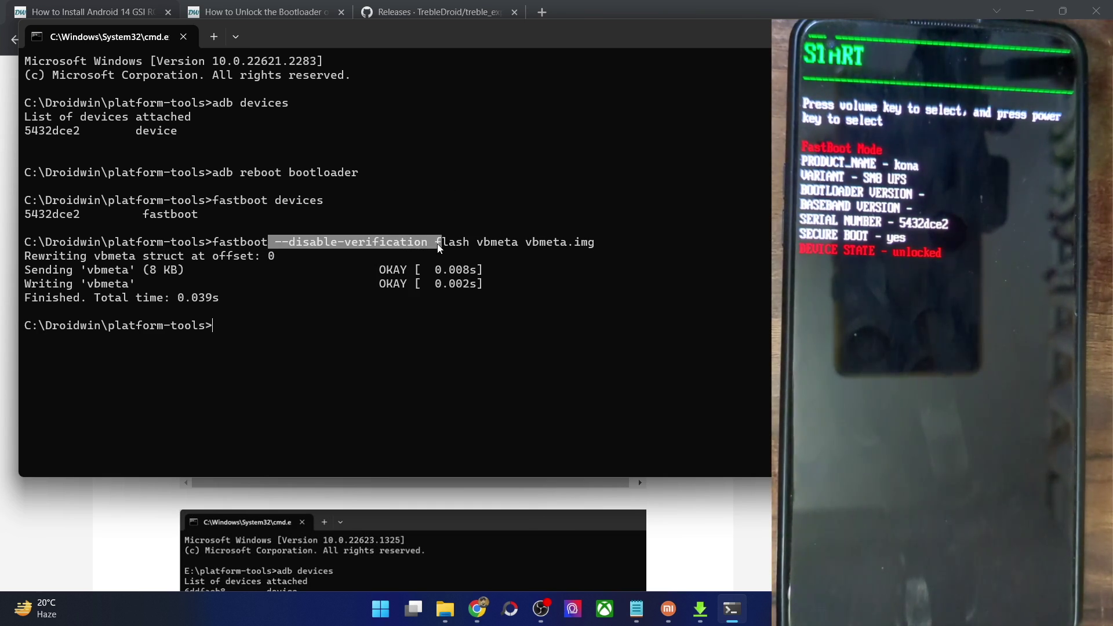
Read the start of the guide's STEP 8 in Chrome and run fastboot reboot fastboot in Command Prompt to boot to FastbootD Mode
left_click(676, 542)
scroll(651, 438, "down", 5)
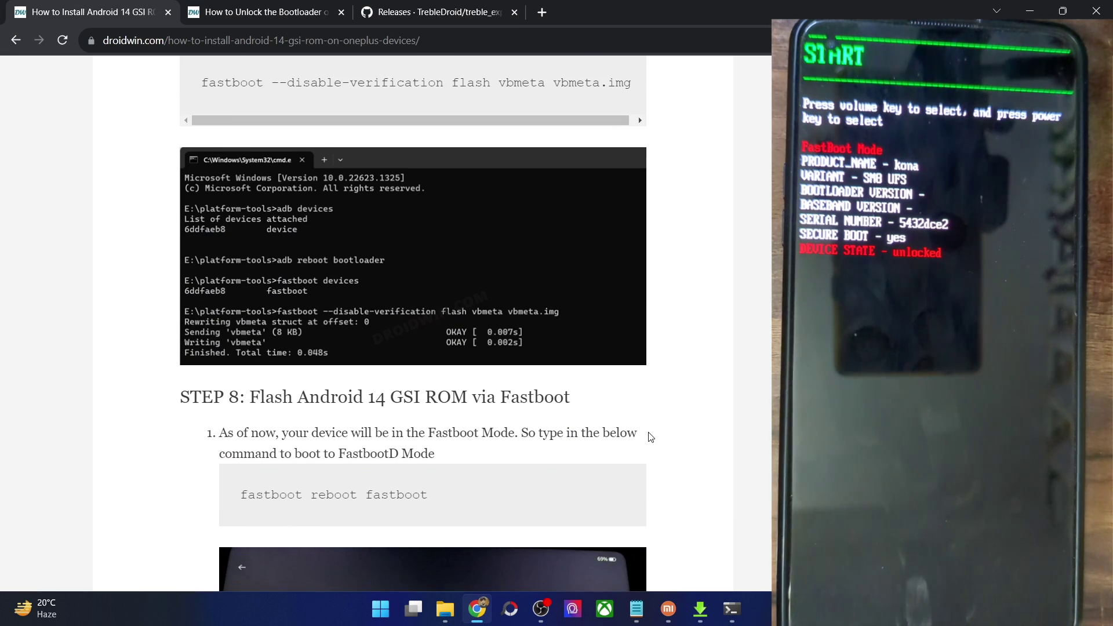
scroll(651, 438, "down", 4)
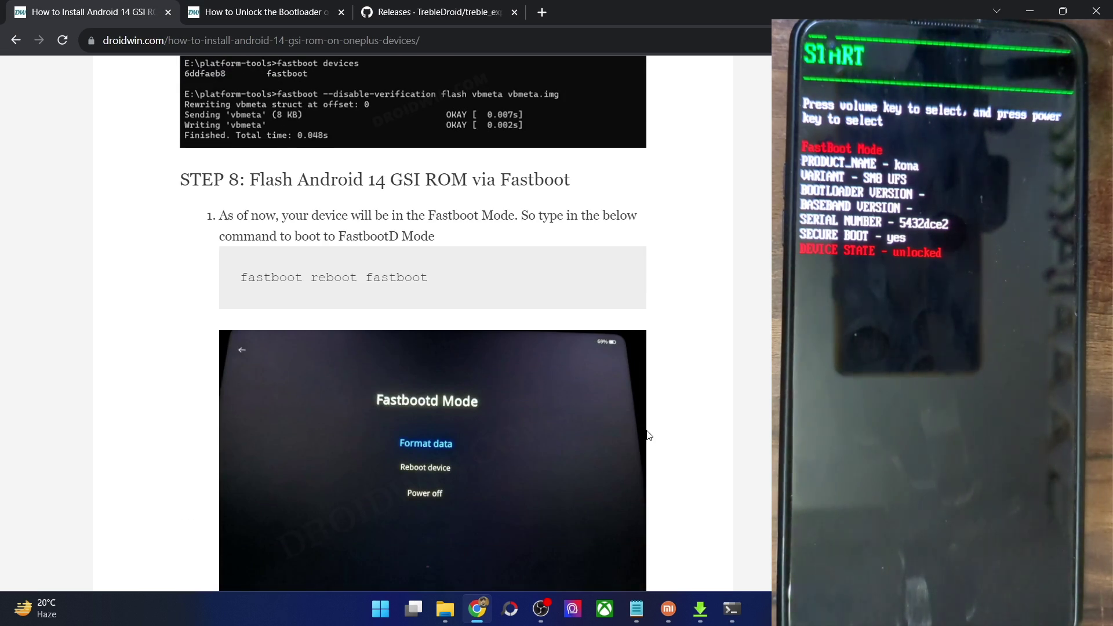
scroll(649, 435, "up", 1)
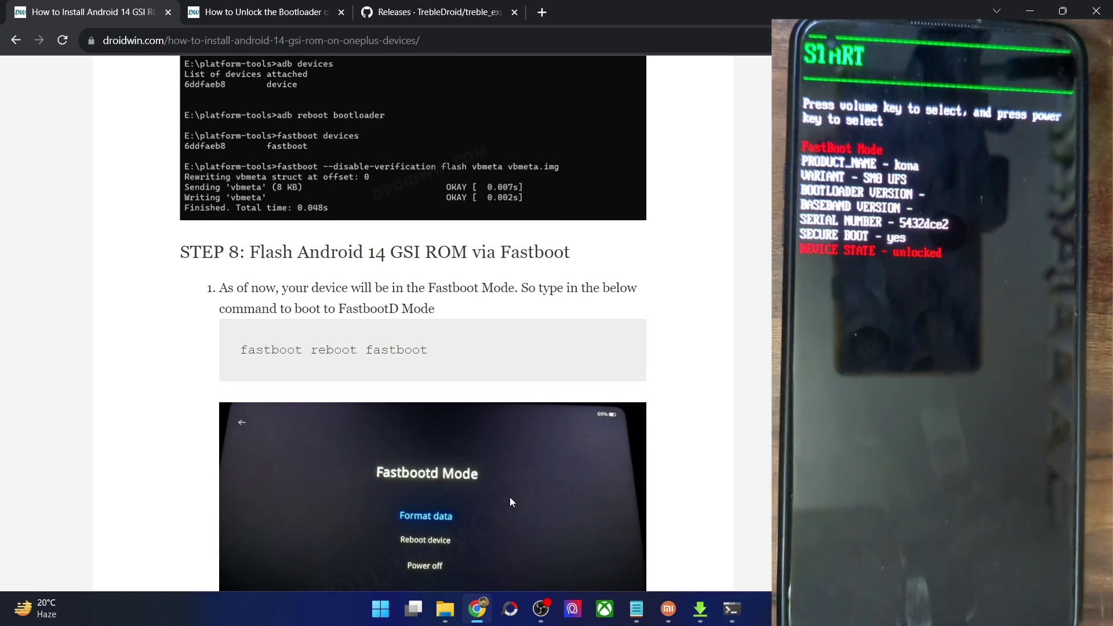
left_click(732, 608)
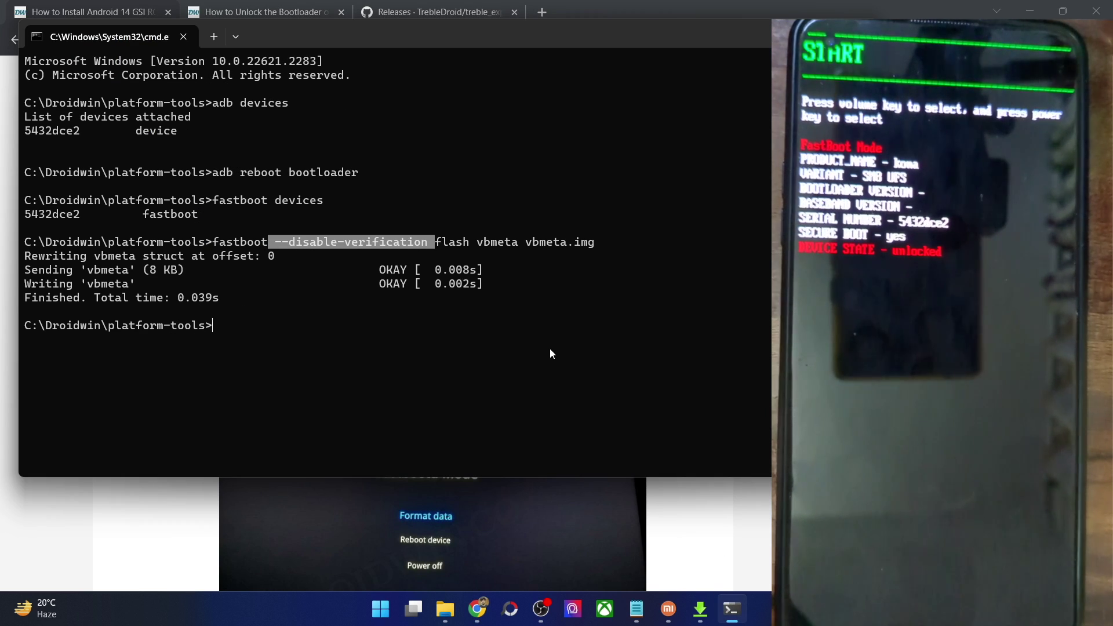
type("fastboot reboot fast")
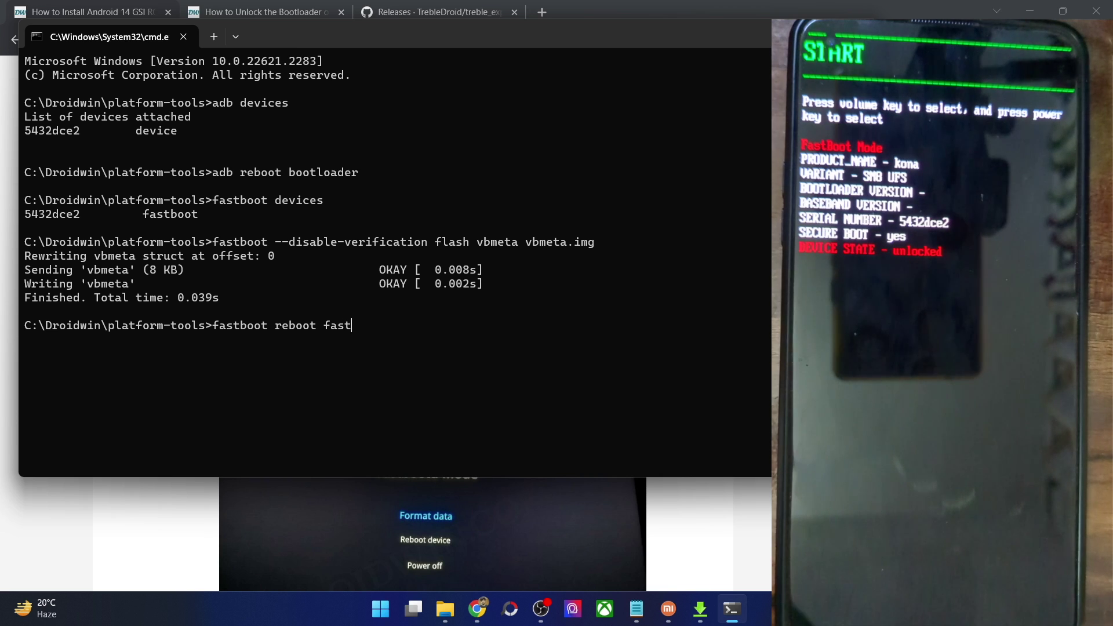
type("boot")
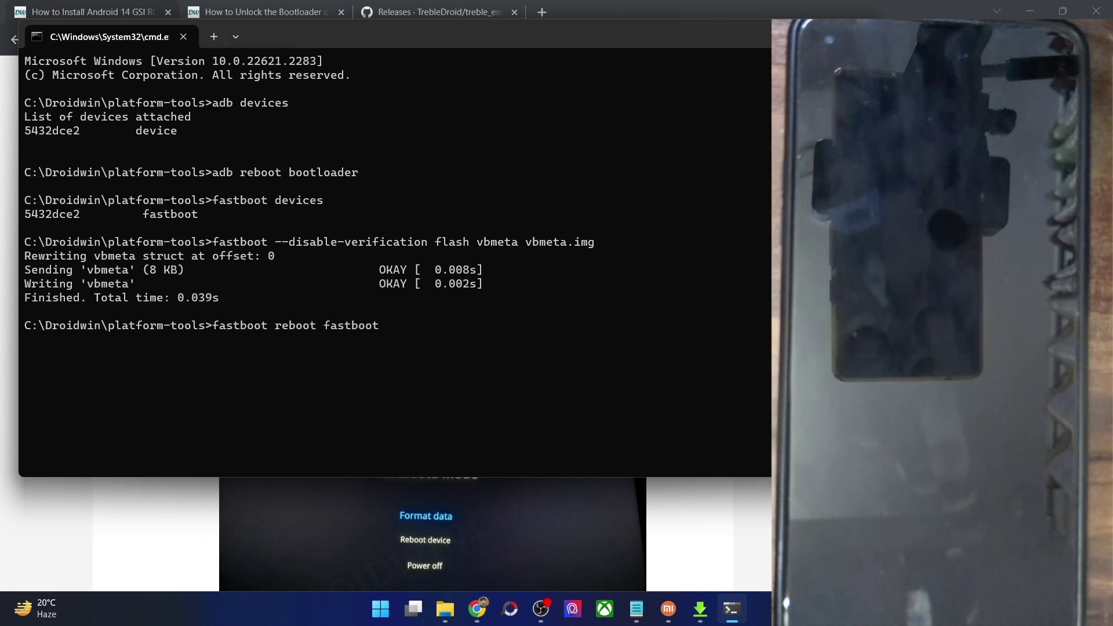
key("Return")
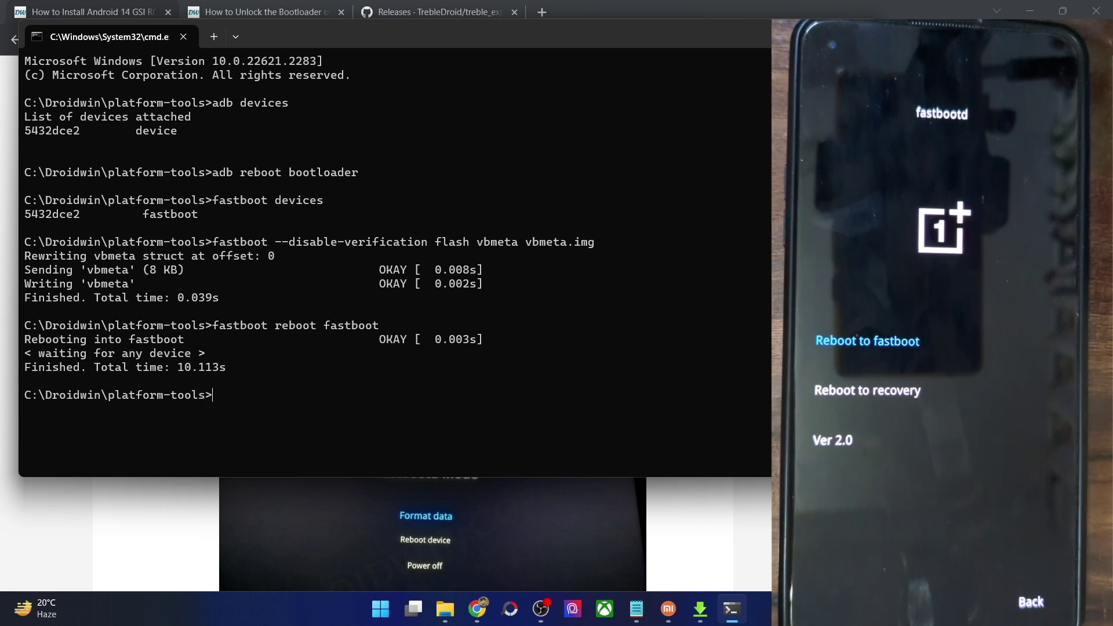
Copy the guide's partition deletion command from Chrome and run fastboot delete-logical-partition product_a in Command Prompt
key("alt+Tab")
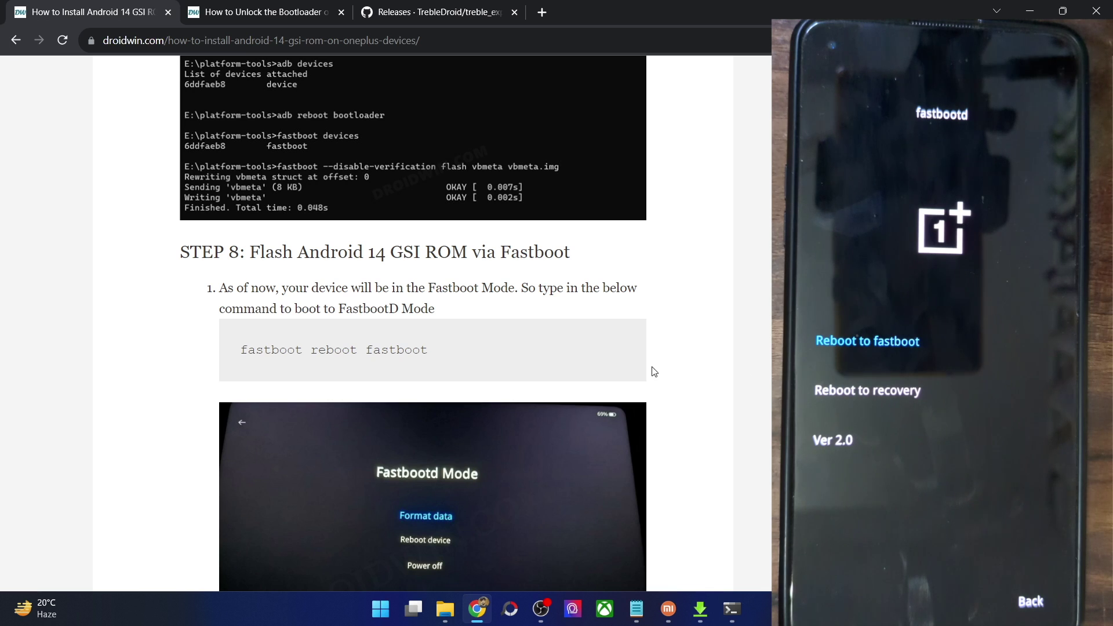
scroll(654, 371, "down", 5)
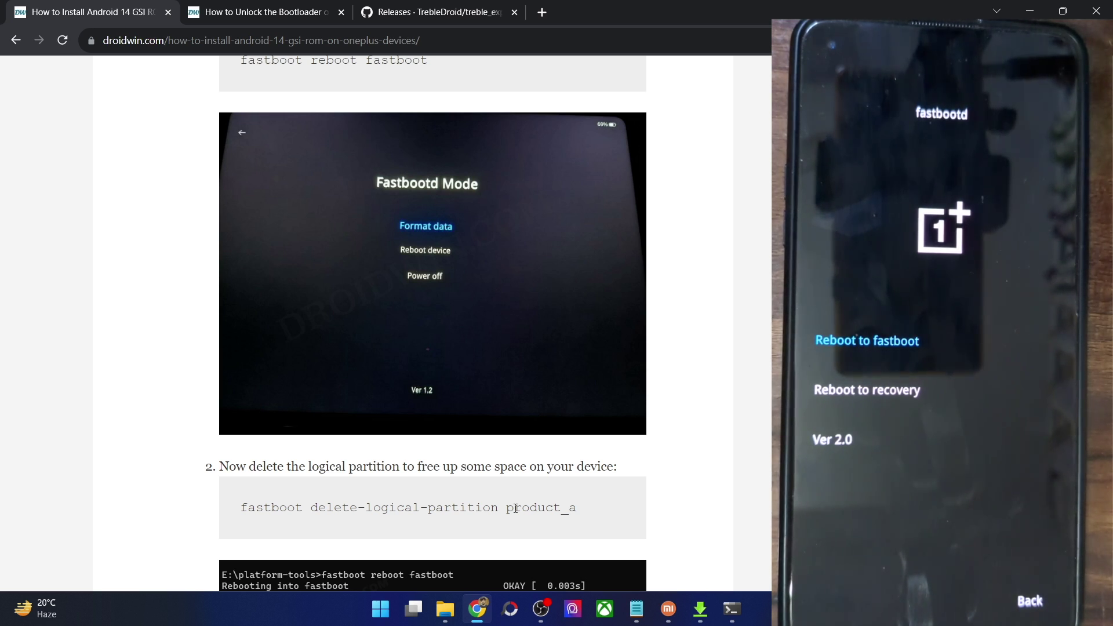
double_click(516, 508)
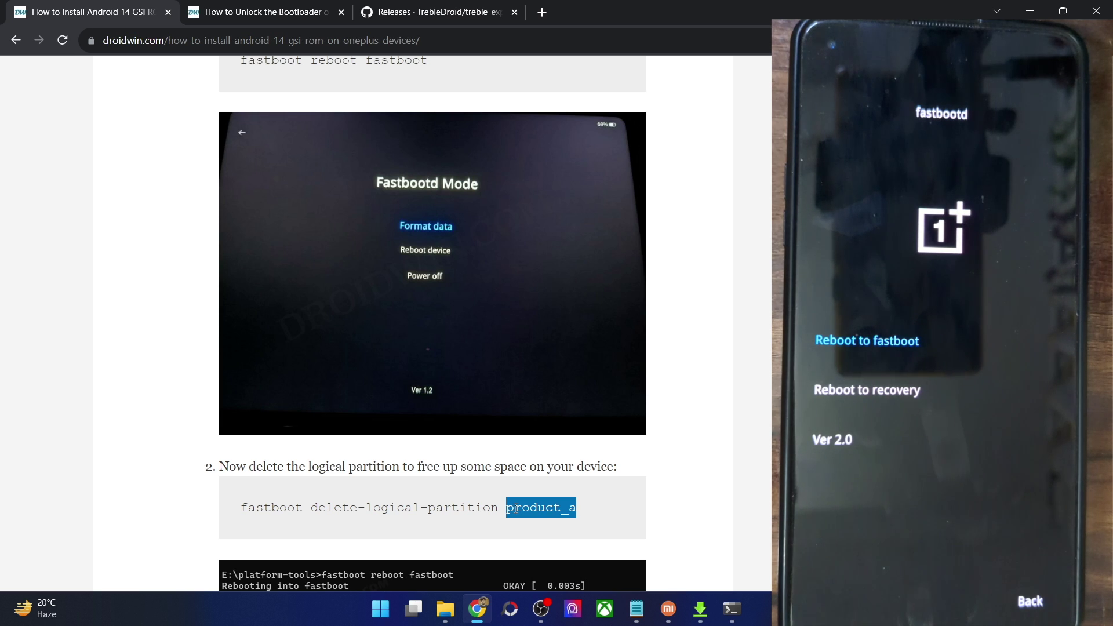
triple_click(479, 514)
key("super+c")
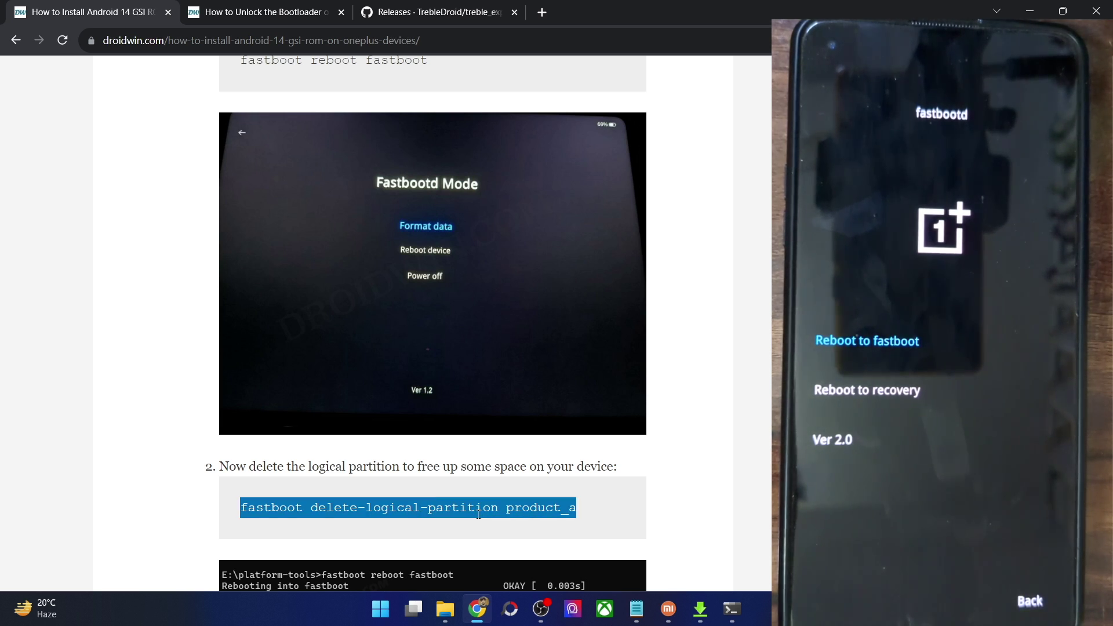
left_click(732, 609)
right_click(560, 422)
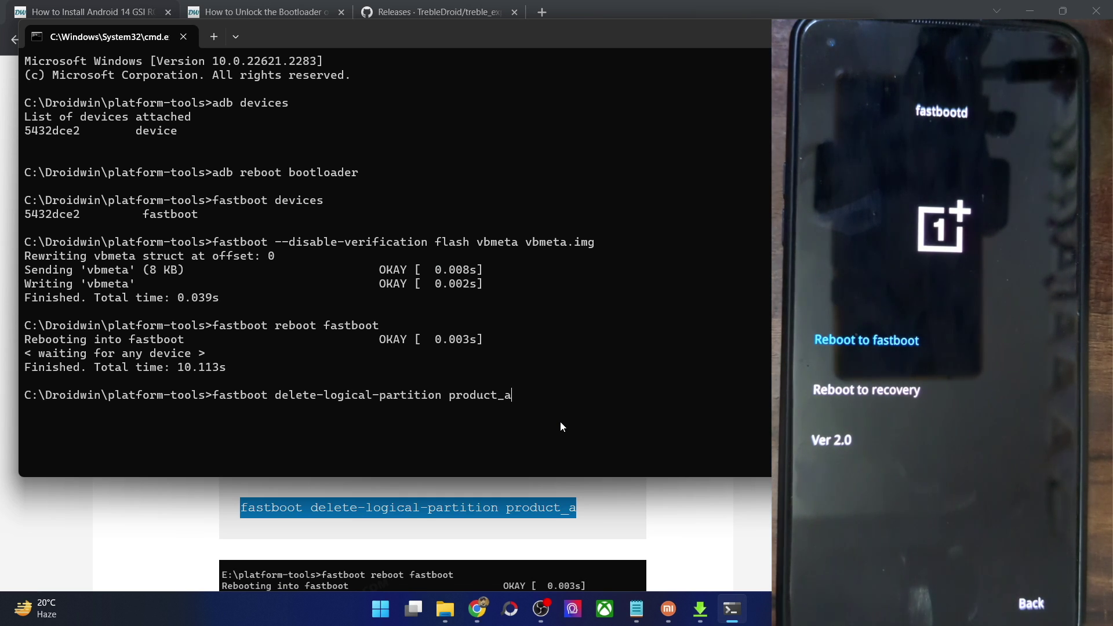
key("Return")
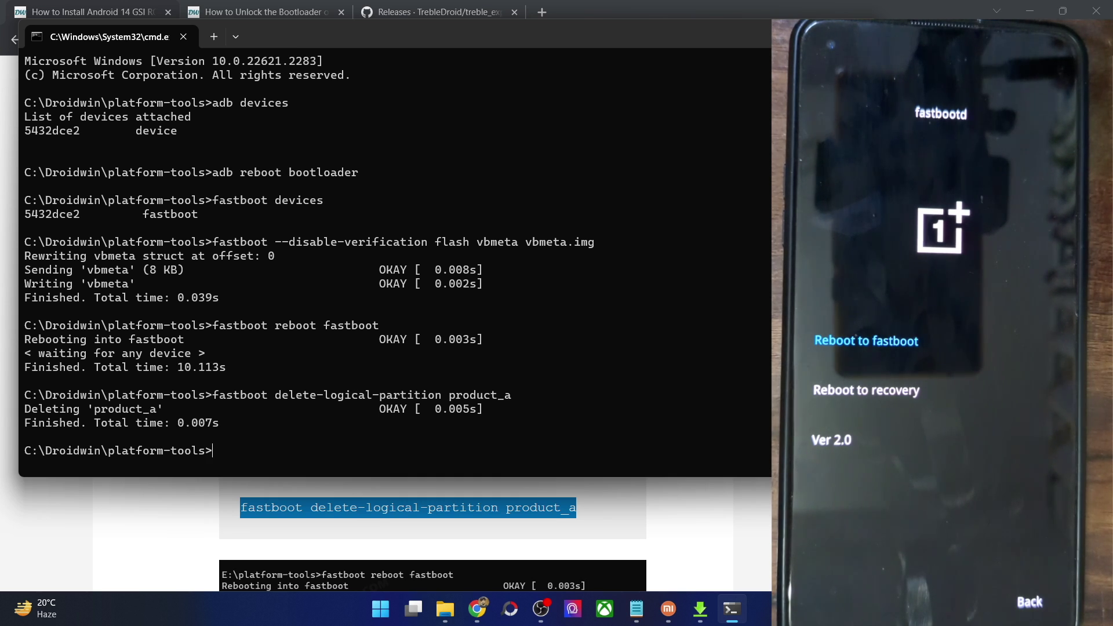
Read the guide's GSI flashing instruction in Chrome, and rename system-td-arm64-ab-vanilla.img in the platform-tools folder as gsi.img in File Explorer
left_click(733, 544)
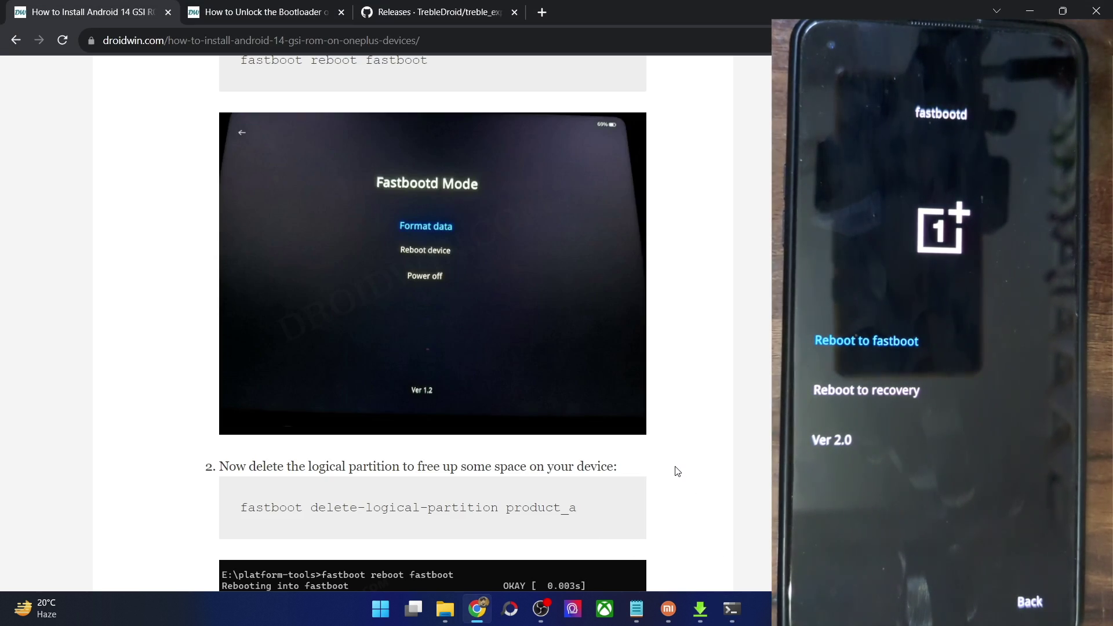
scroll(676, 470, "down", 3)
scroll(676, 469, "down", 2)
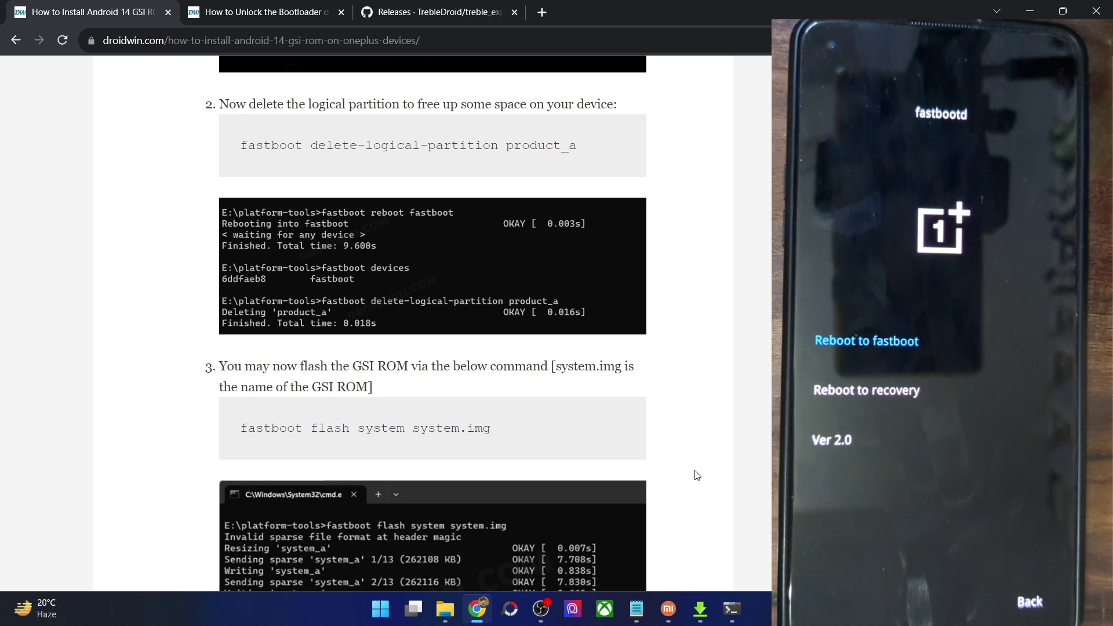
mouse_move(458, 594)
left_click(469, 522)
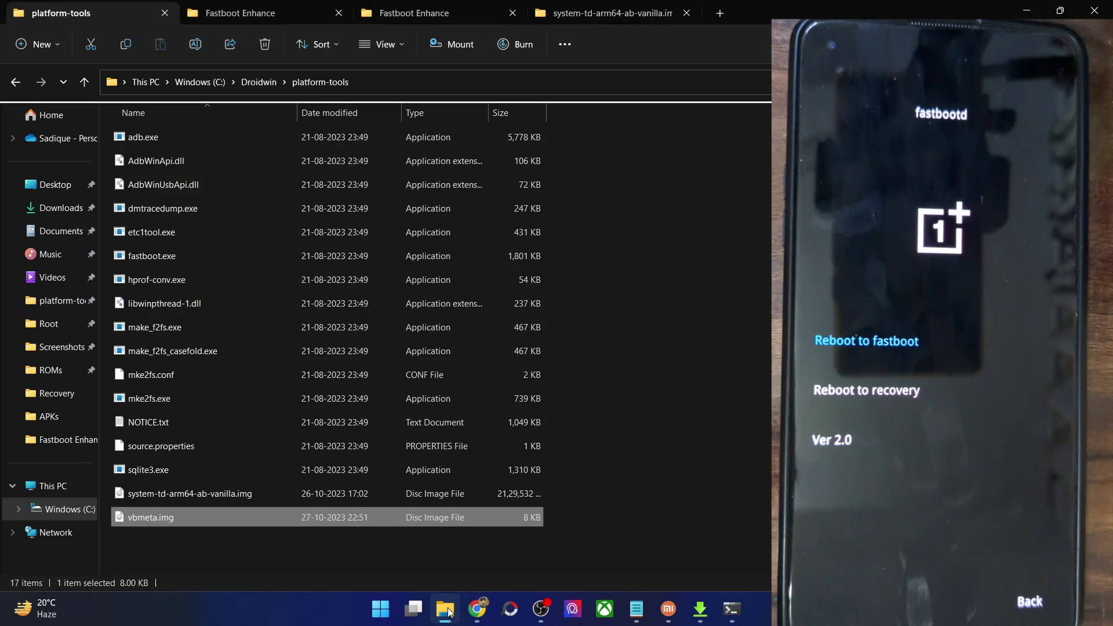
right_click(341, 490)
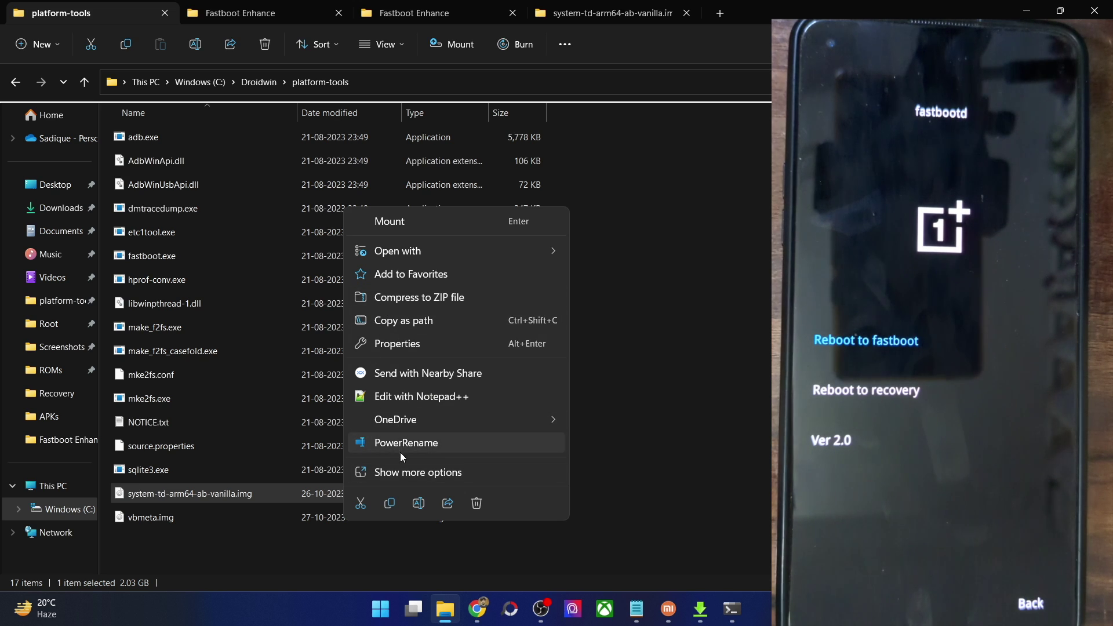
left_click(419, 503)
type("gsi.img")
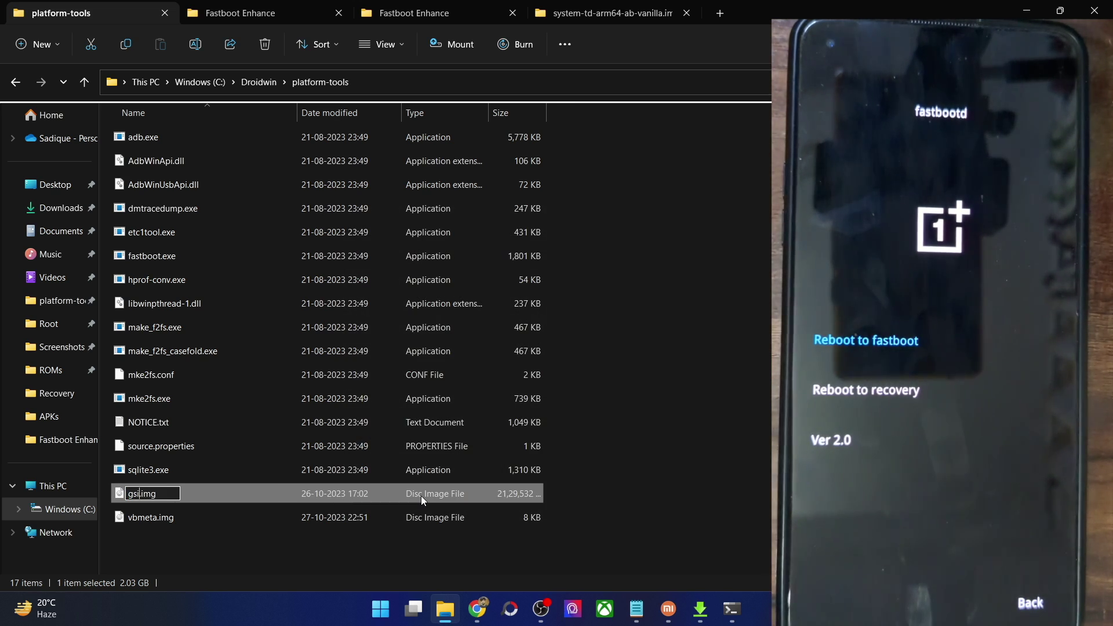
key("Return")
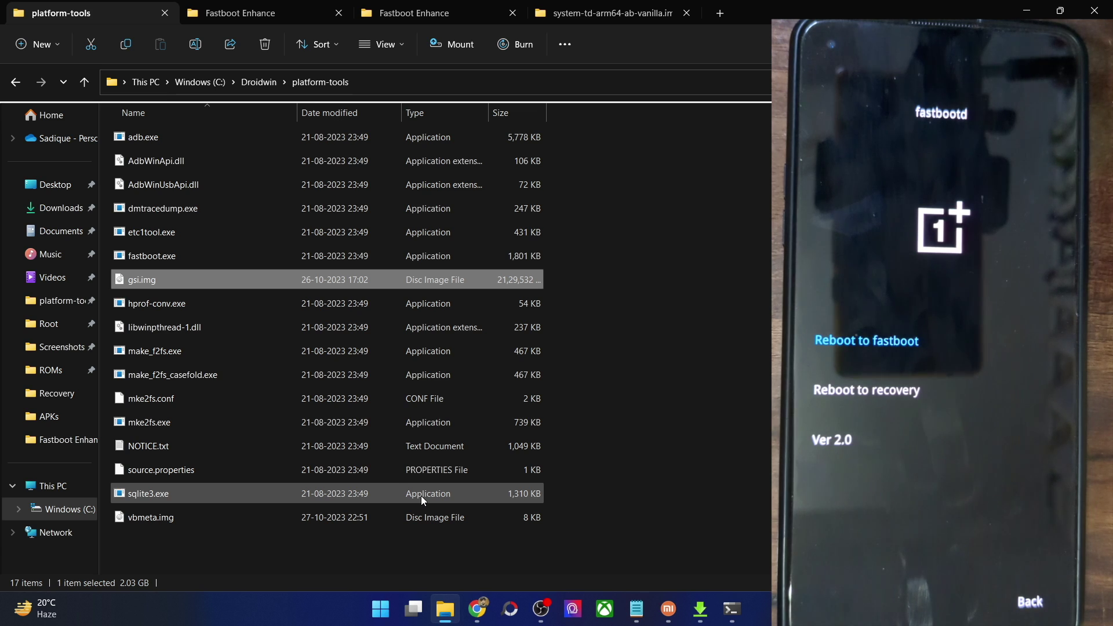
left_click(762, 443)
Recheck the guide's flash command in Chrome and flash the GSI ROM from Command Prompt with fastboot flash system gsi.img
left_click(510, 616)
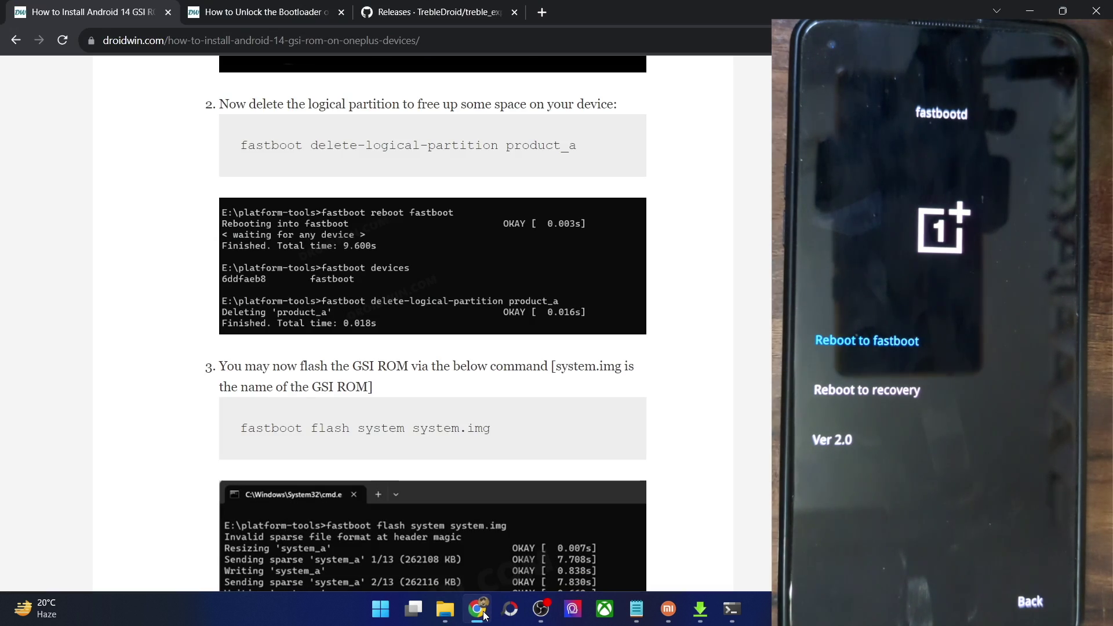
left_click(510, 616)
left_click(732, 607)
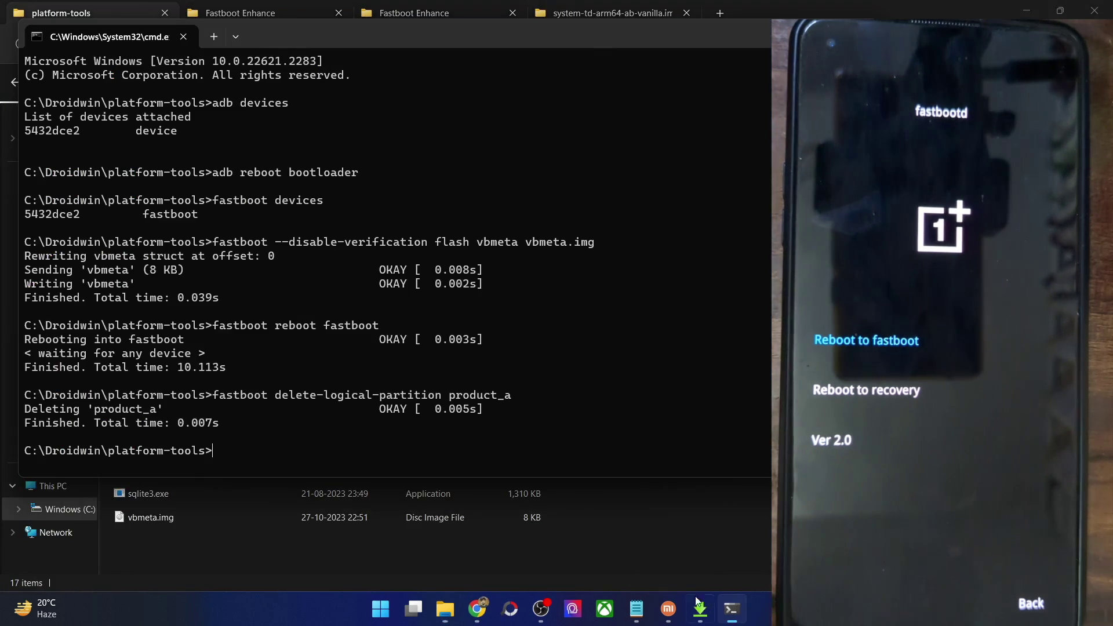
type("fast")
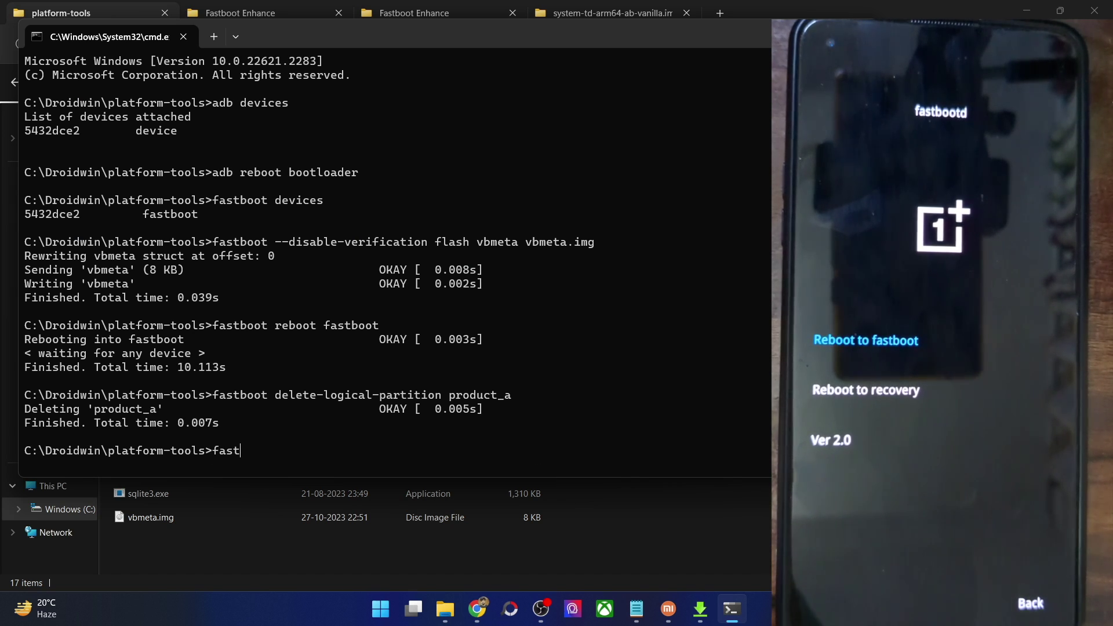
type("boot flash")
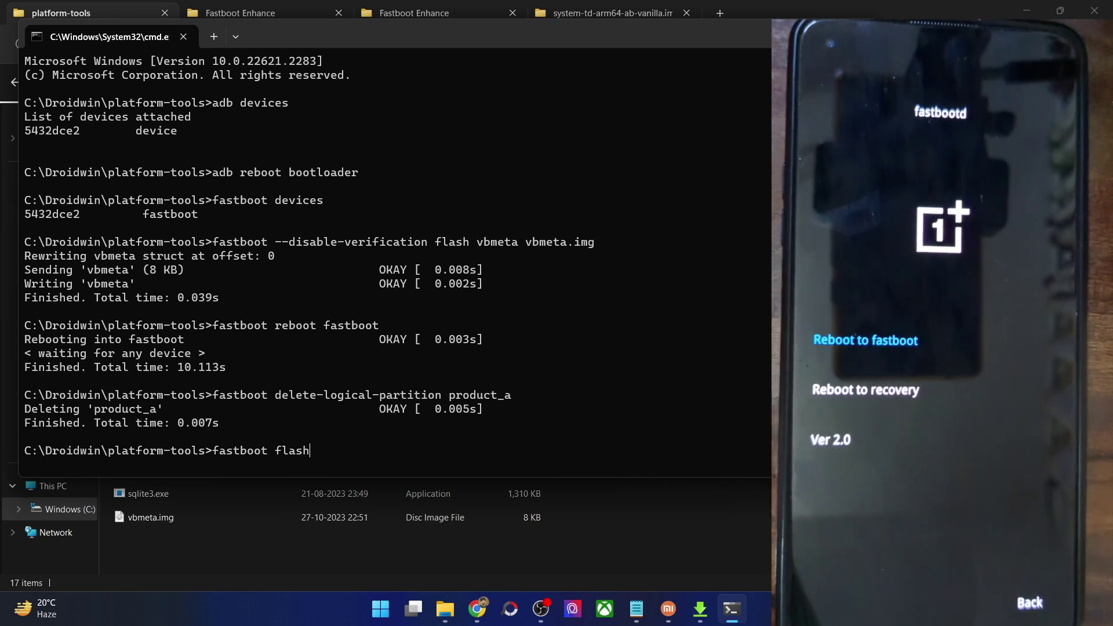
type(" system ")
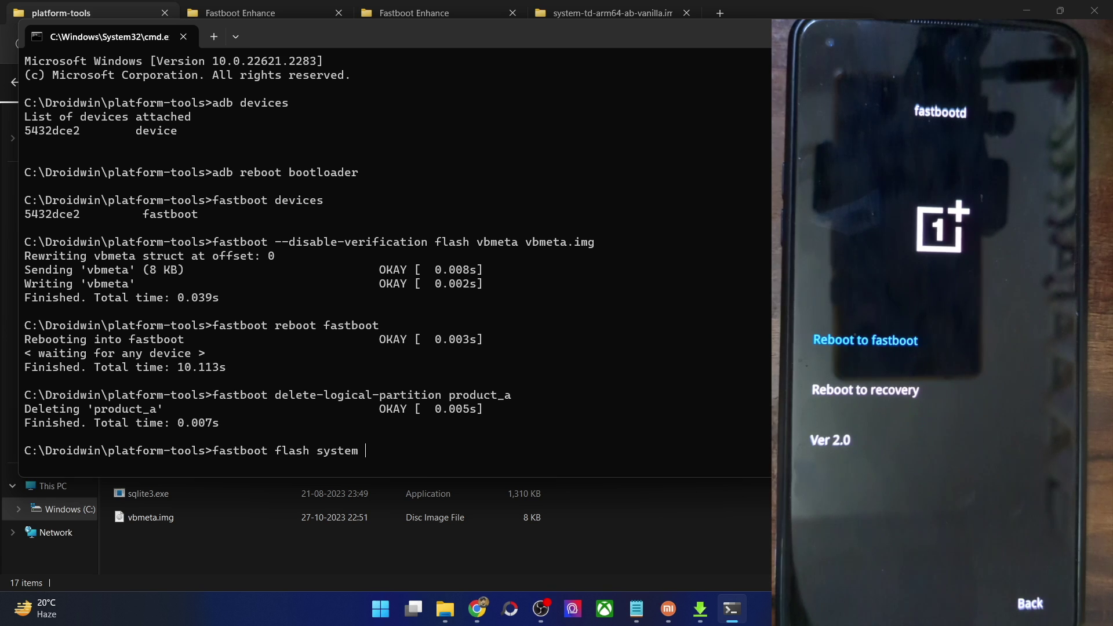
type("gsi.img")
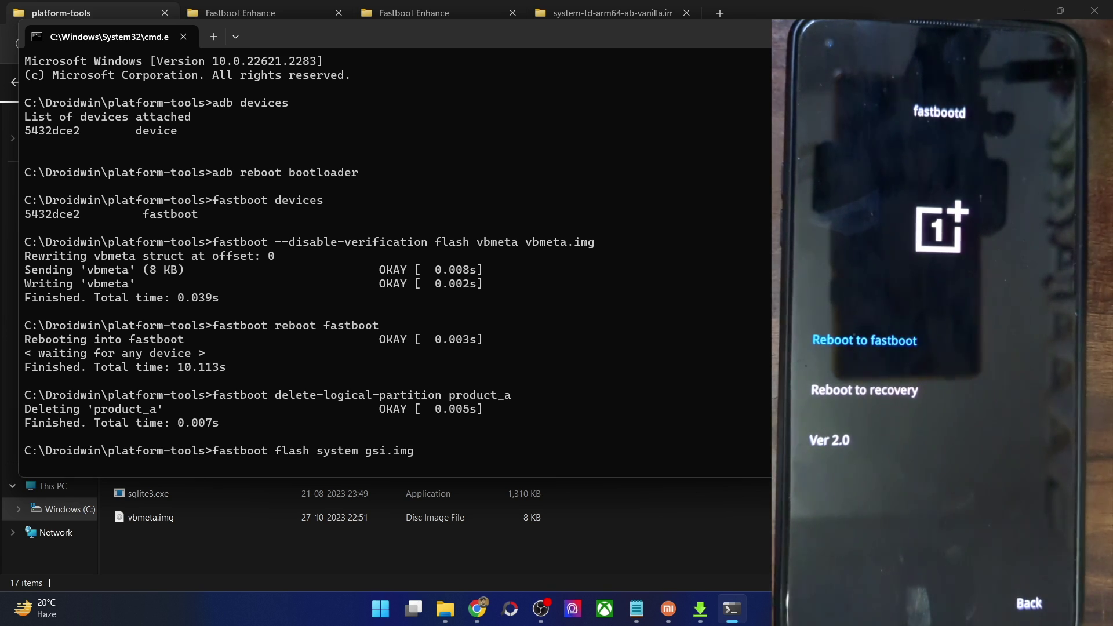
key("Return")
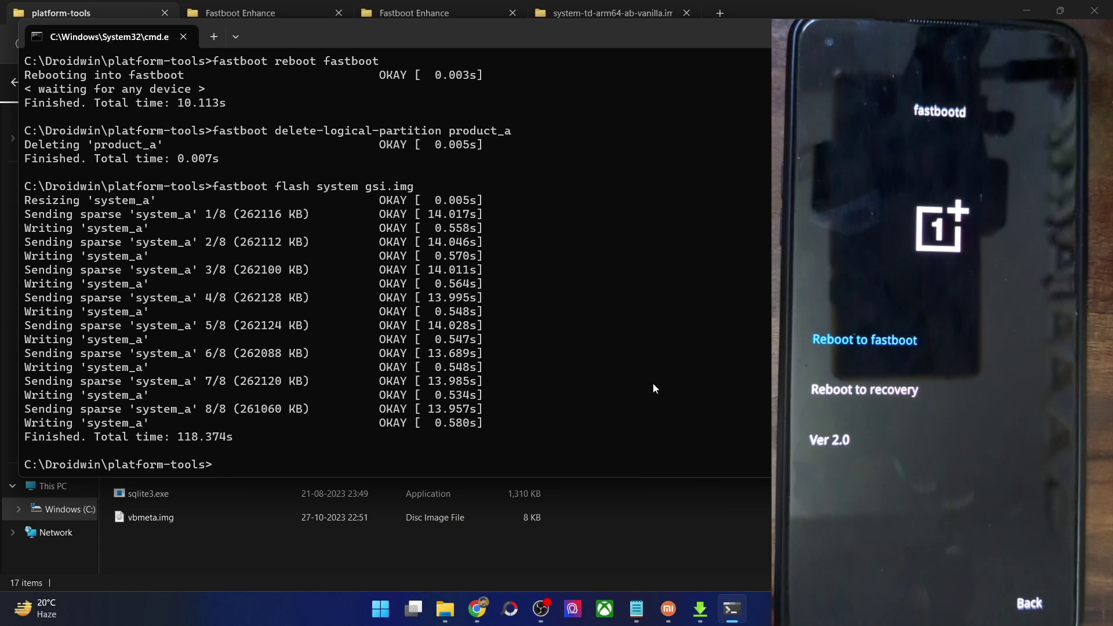
Format the device's data from the platform-tools prompt with fastboot -w
type("fastboot ")
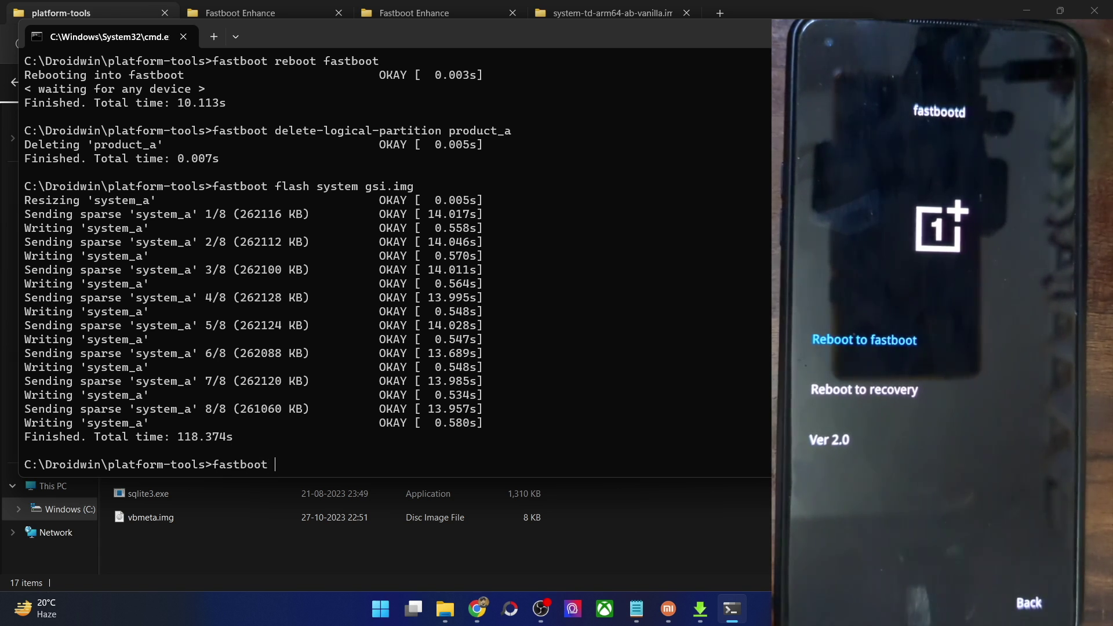
type("-w")
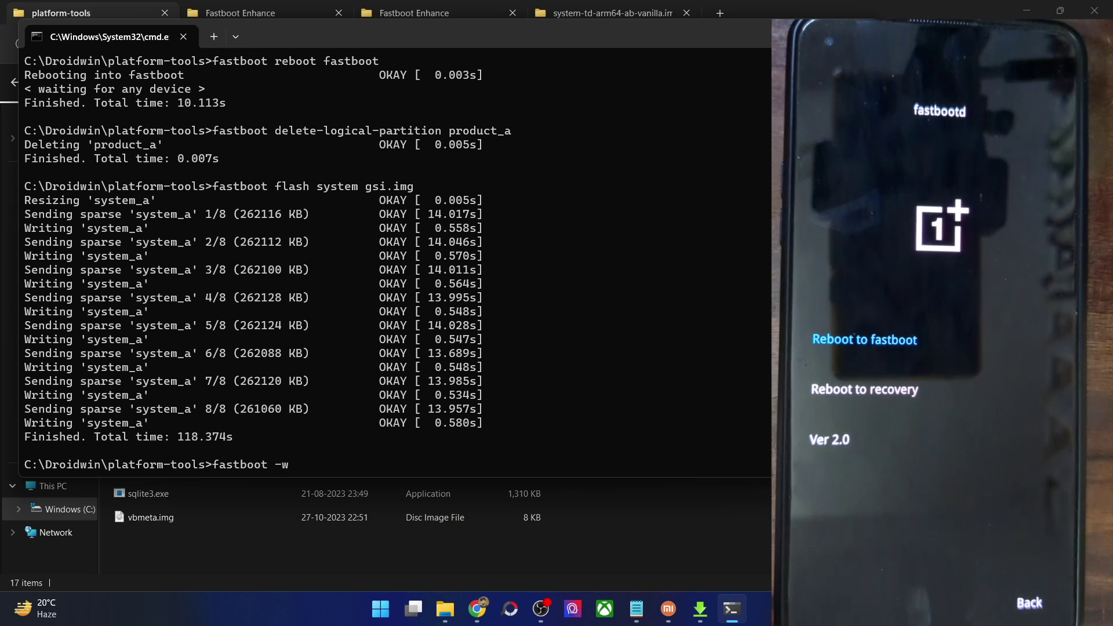
key("Return")
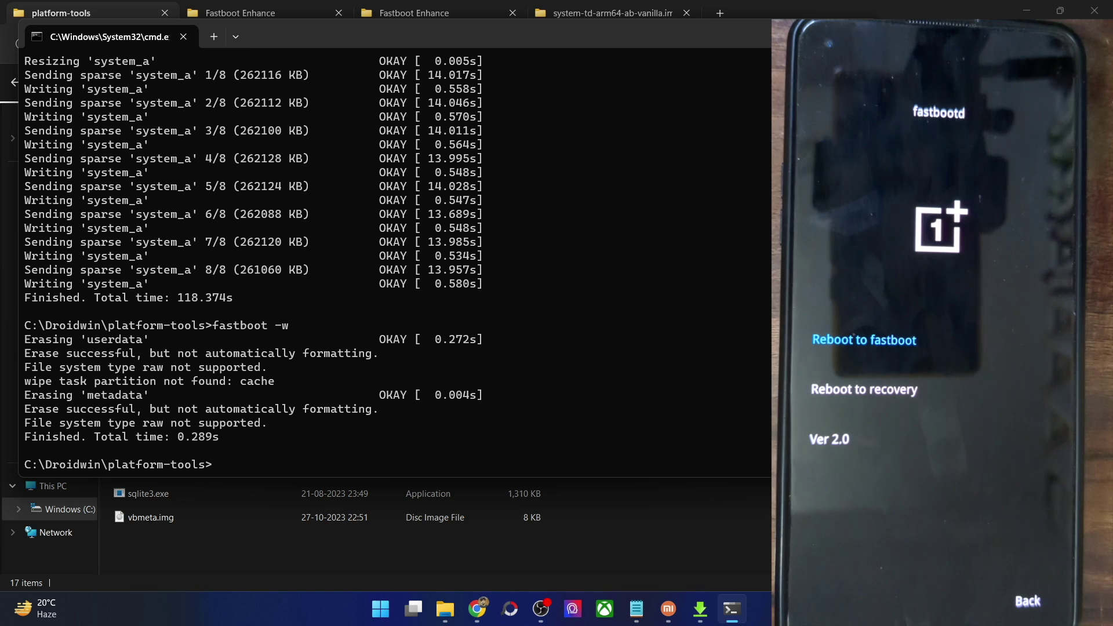
Check the guide's format data and reboot instructions in Chrome, and run fastboot reboot in Command Prompt to boot the newly installed OS
left_click(477, 609)
scroll(427, 479, "down", 5)
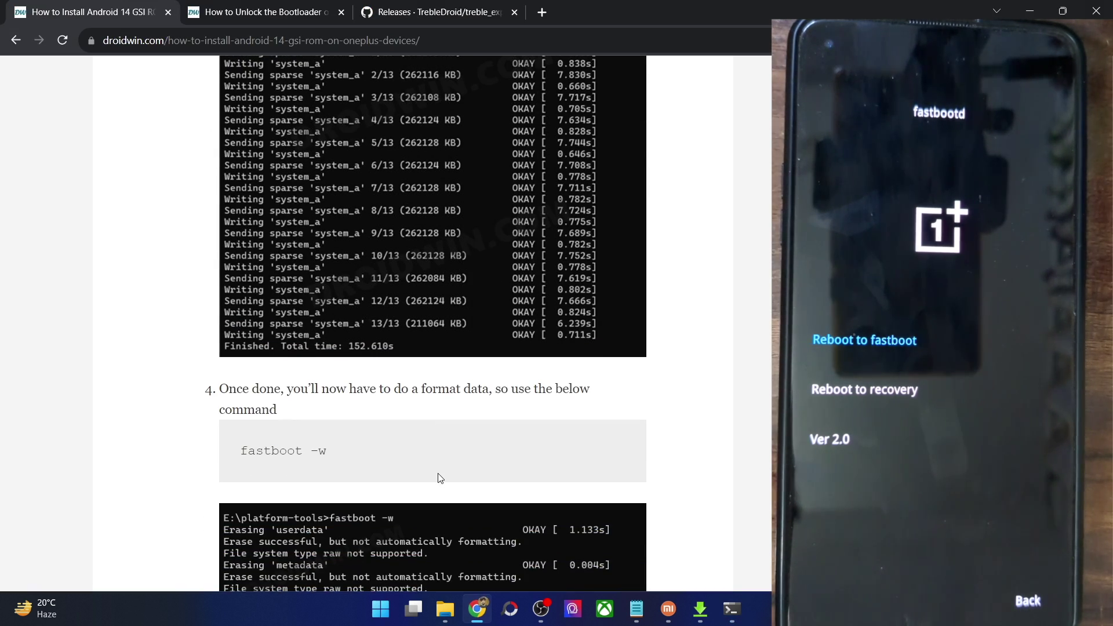
triple_click(289, 450)
scroll(288, 451, "down", 7)
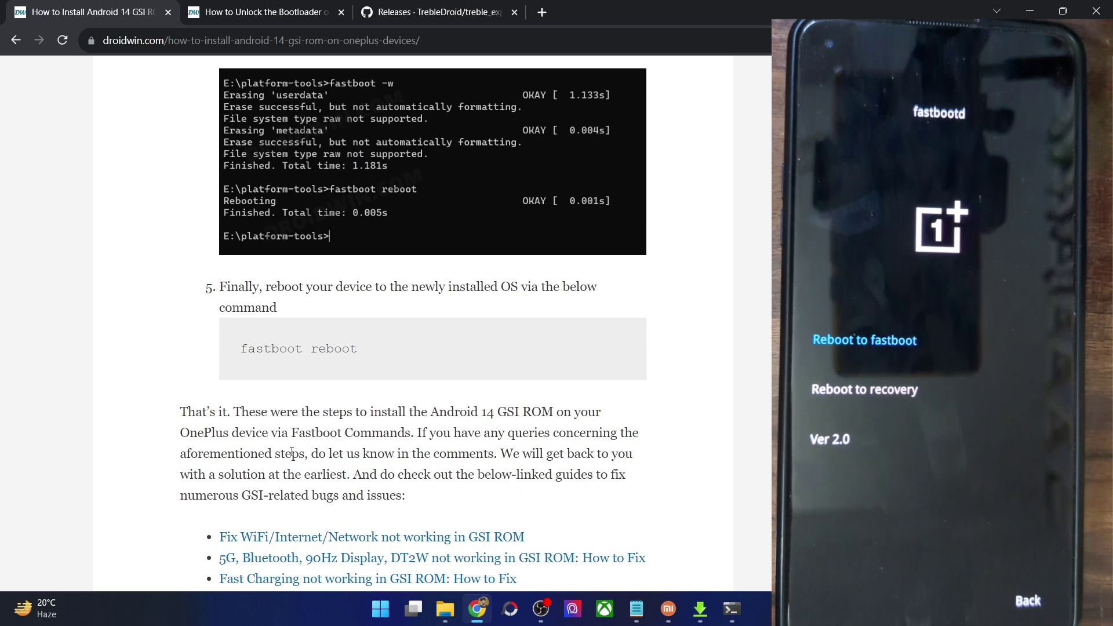
left_click(445, 609)
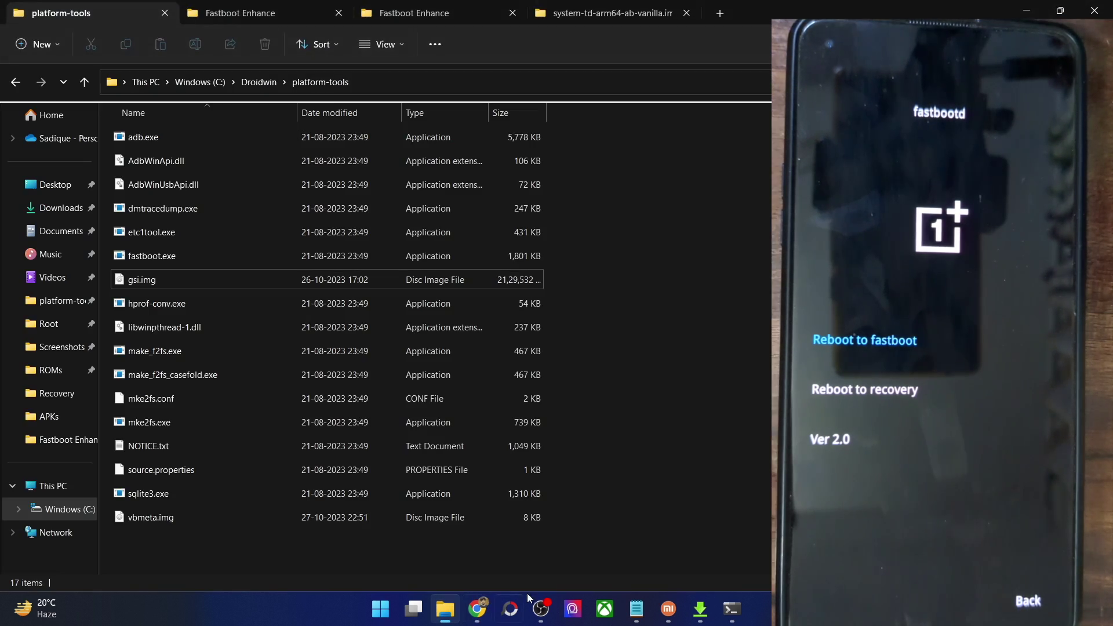
left_click(732, 609)
type("f")
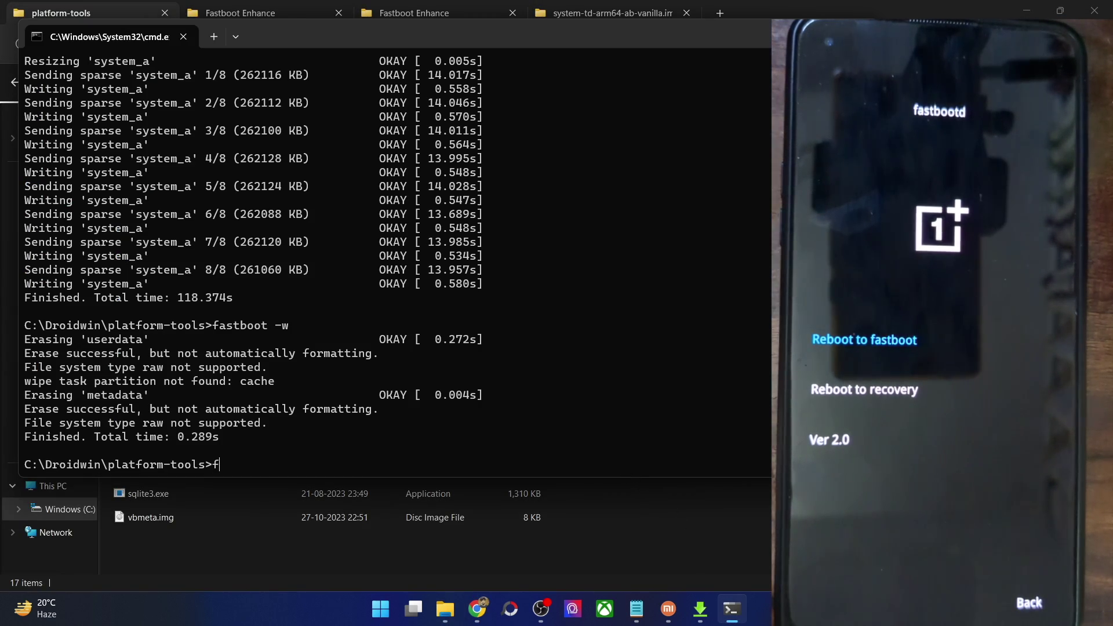
type("astboot reboot")
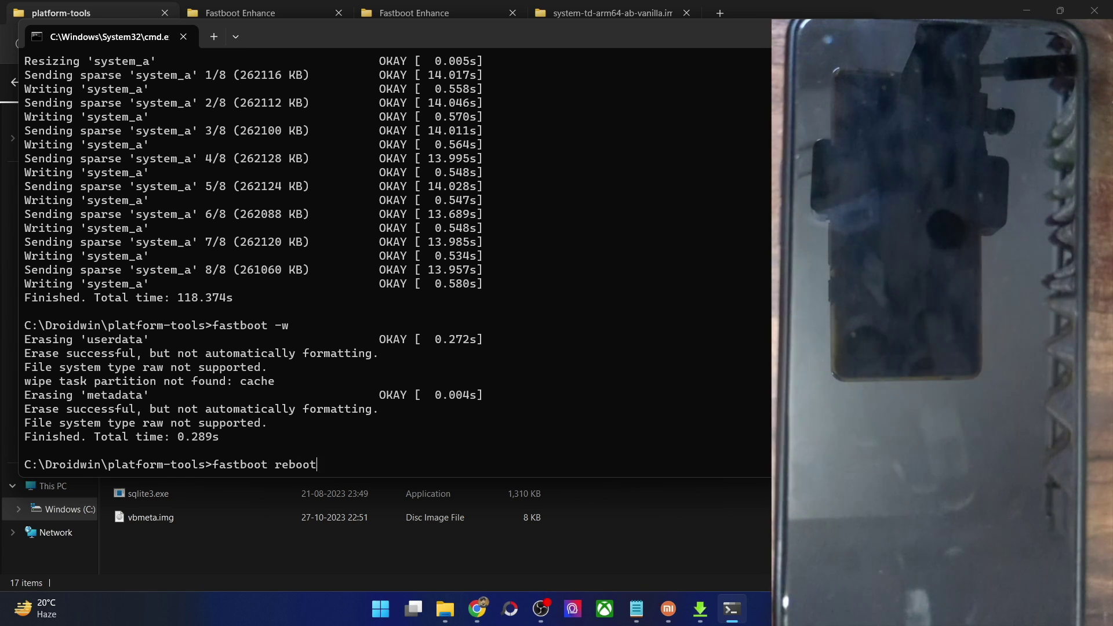
key("Return")
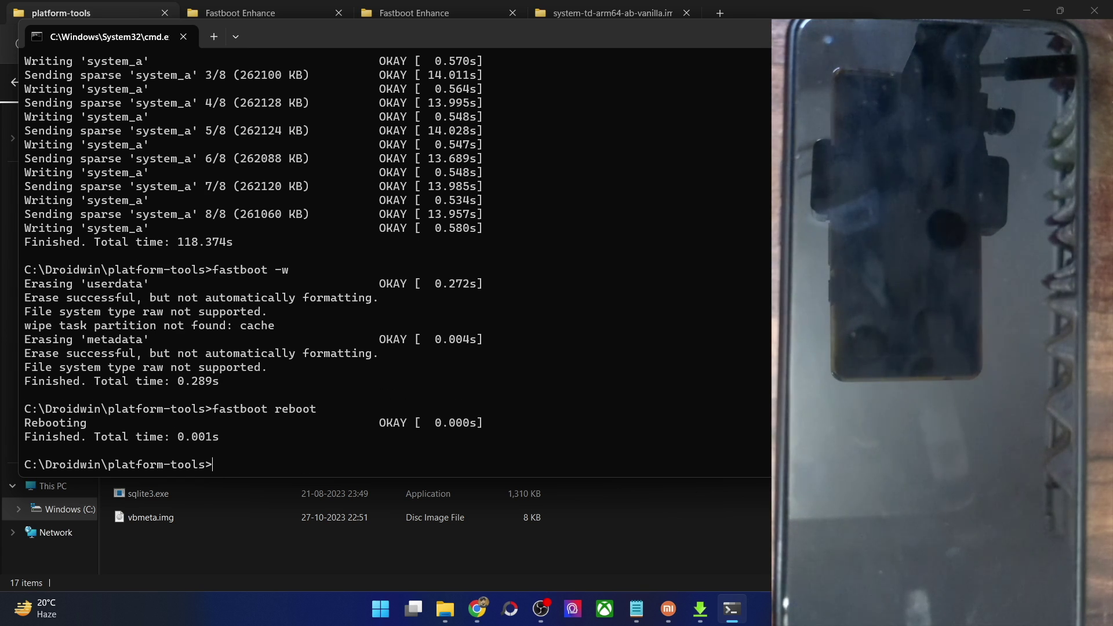